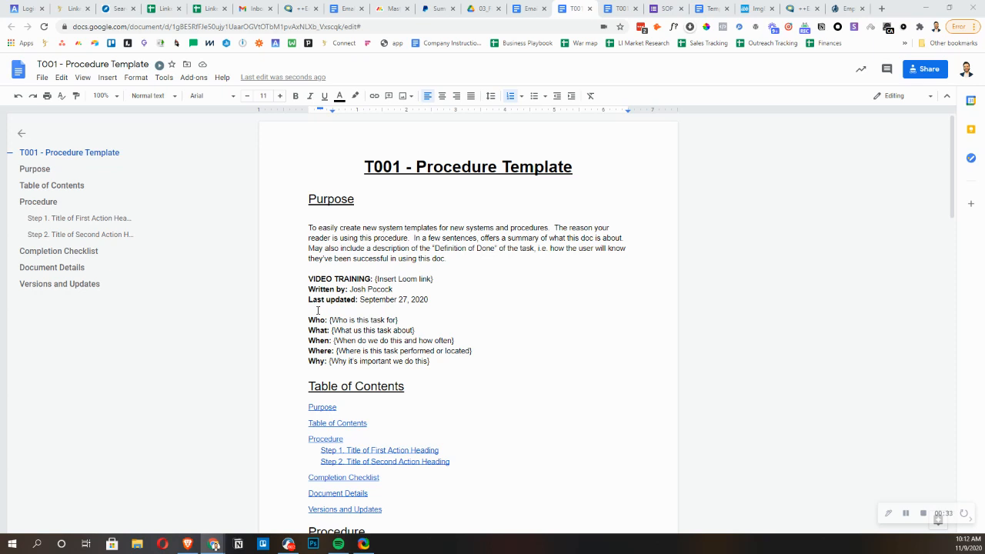
# Examine the title, Purpose text and video training line of the T001 procedure template
pyautogui.click(375, 280)
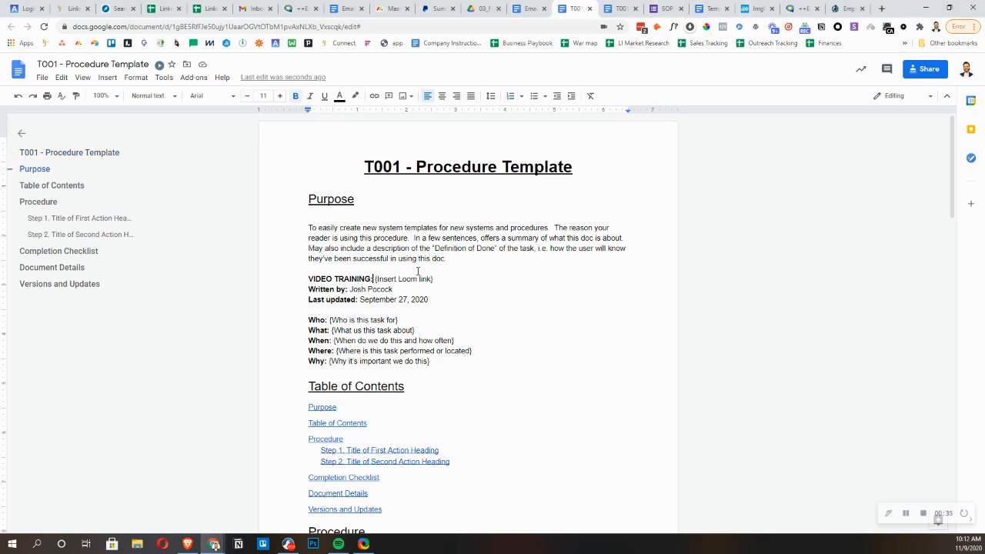
pyautogui.click(277, 202)
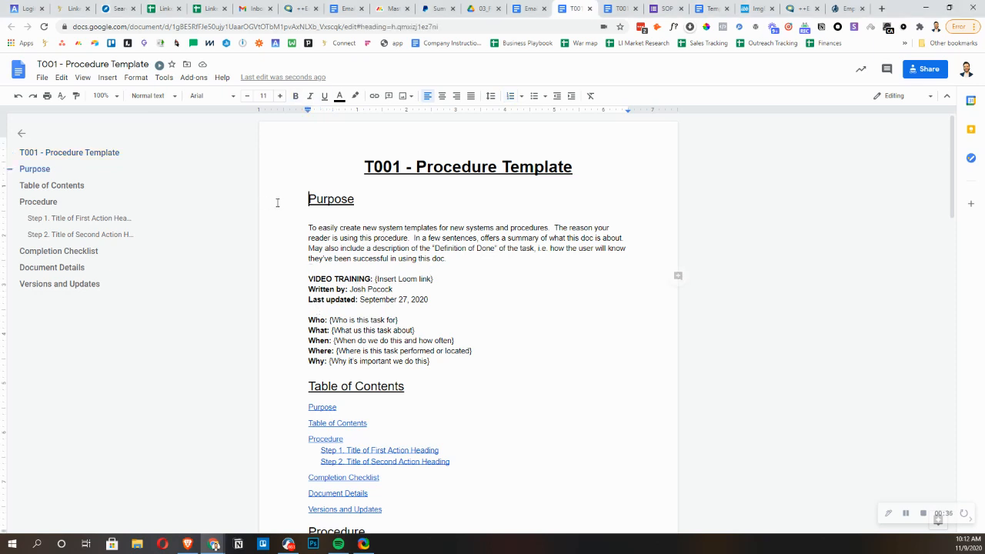
pyautogui.click(412, 168)
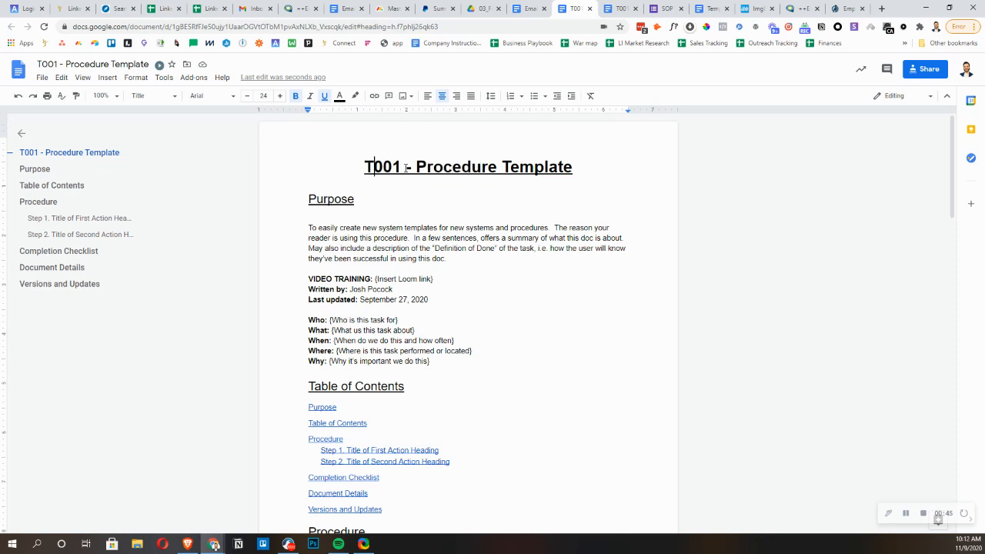
pyautogui.moveTo(375, 168); pyautogui.dragTo(574, 163)
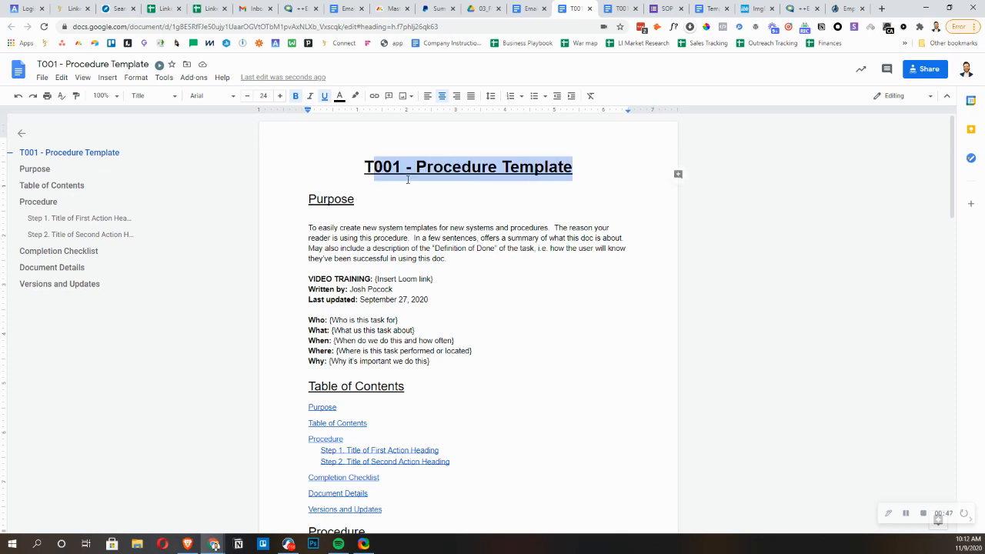
pyautogui.moveTo(368, 166); pyautogui.dragTo(574, 161)
pyautogui.click(451, 164)
pyautogui.moveTo(363, 163); pyautogui.dragTo(567, 158)
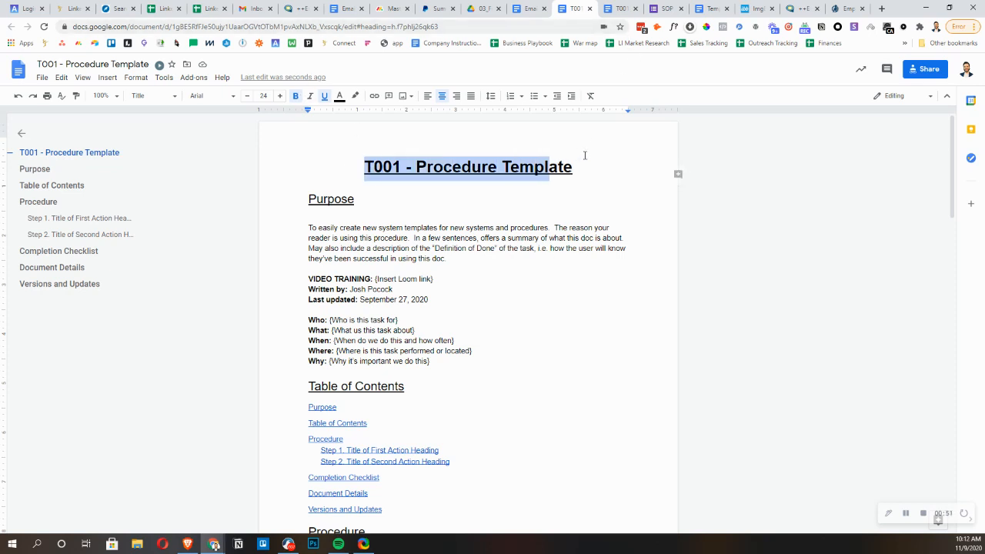
pyautogui.click(279, 266)
pyautogui.doubleClick(371, 230)
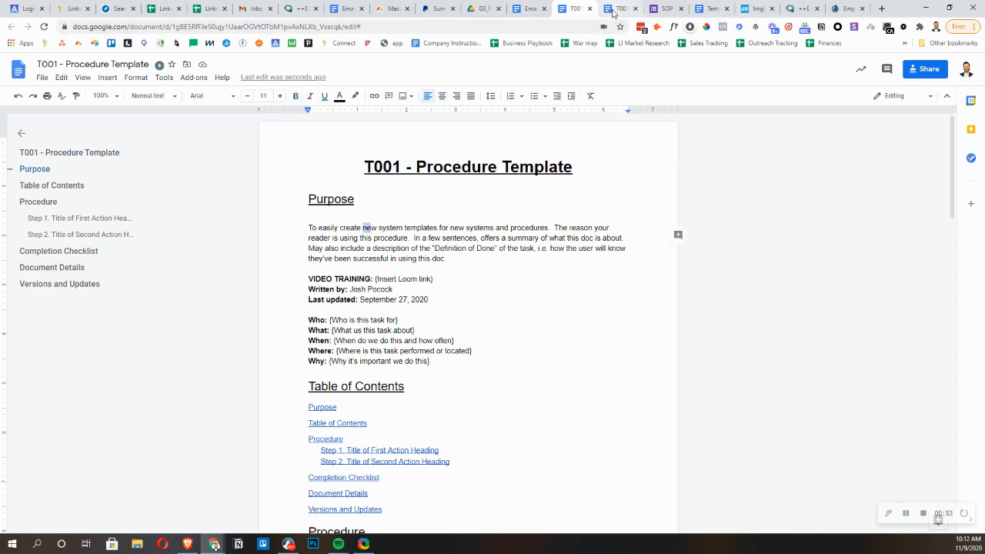
# Open the Business Playbook master reference and look through its numbered list of procedures
pyautogui.click(882, 9)
pyautogui.click(527, 43)
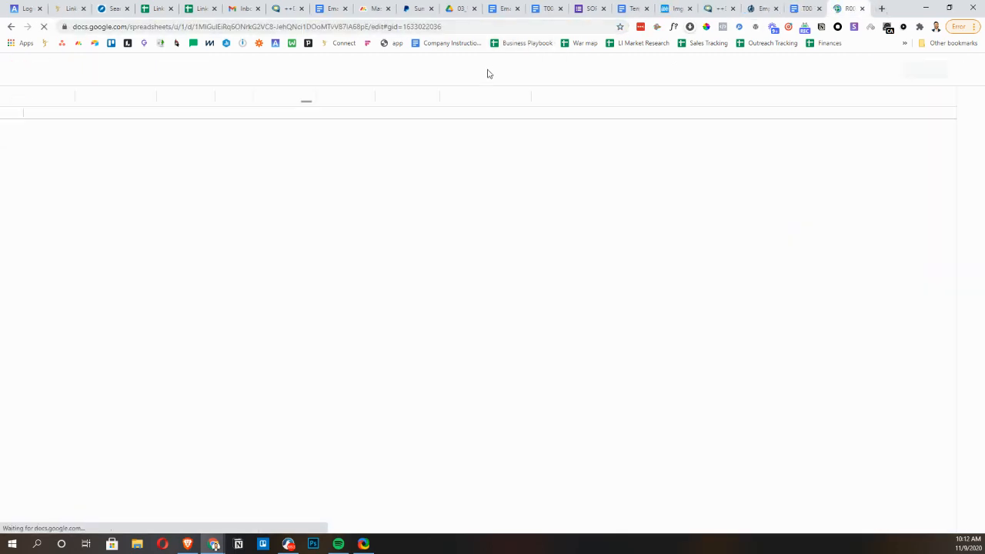
pyautogui.scroll(-5, 166, 293)
pyautogui.scroll(-10, 165, 294)
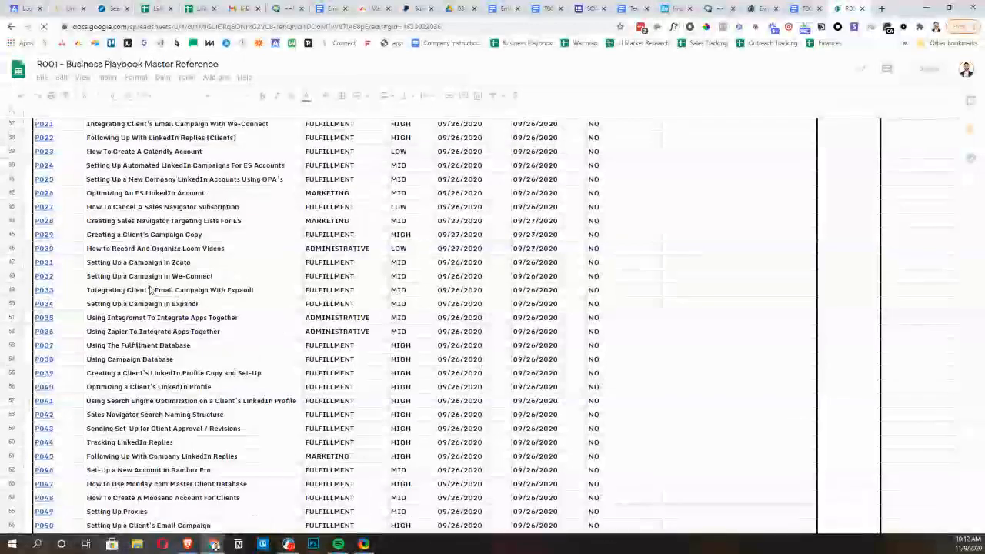
pyautogui.scroll(-1, 140, 289)
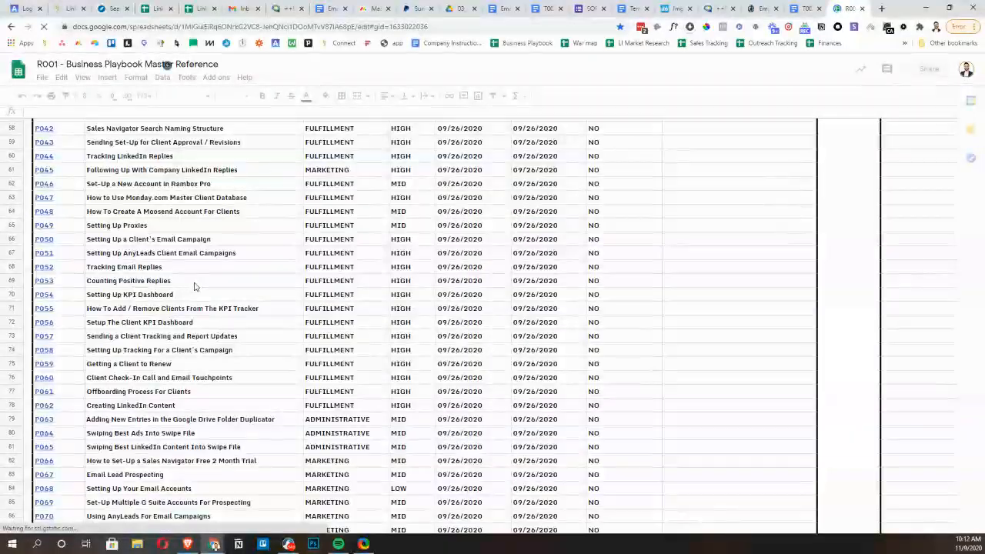
pyautogui.scroll(-11, 174, 299)
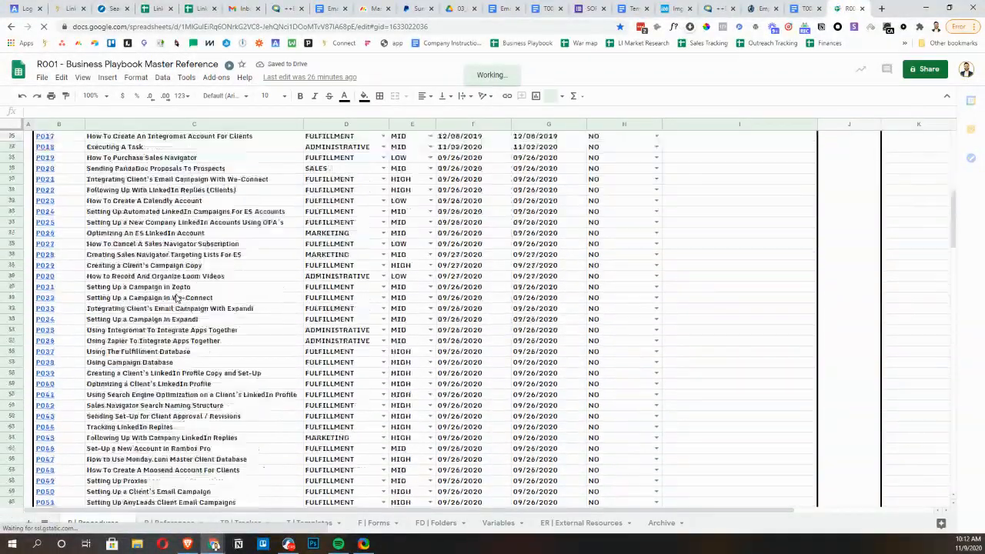
pyautogui.scroll(-3, 121, 317)
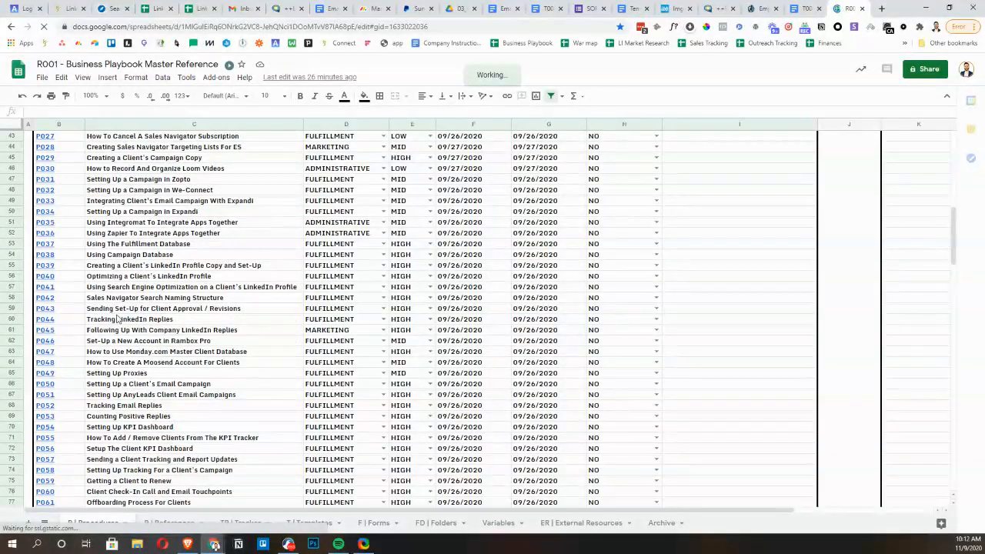
pyautogui.scroll(-2, 67, 454)
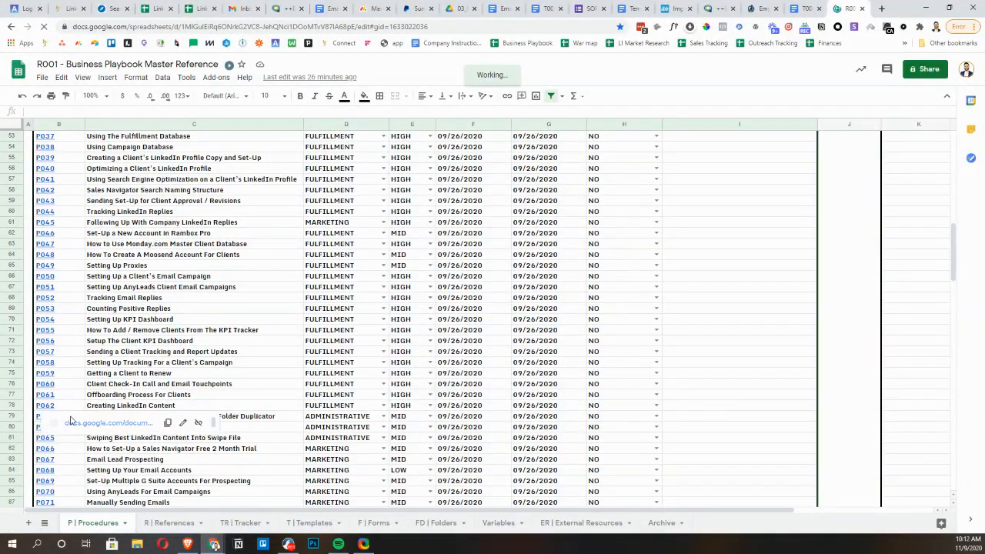
pyautogui.scroll(-1, 124, 378)
pyautogui.scroll(-1, 125, 379)
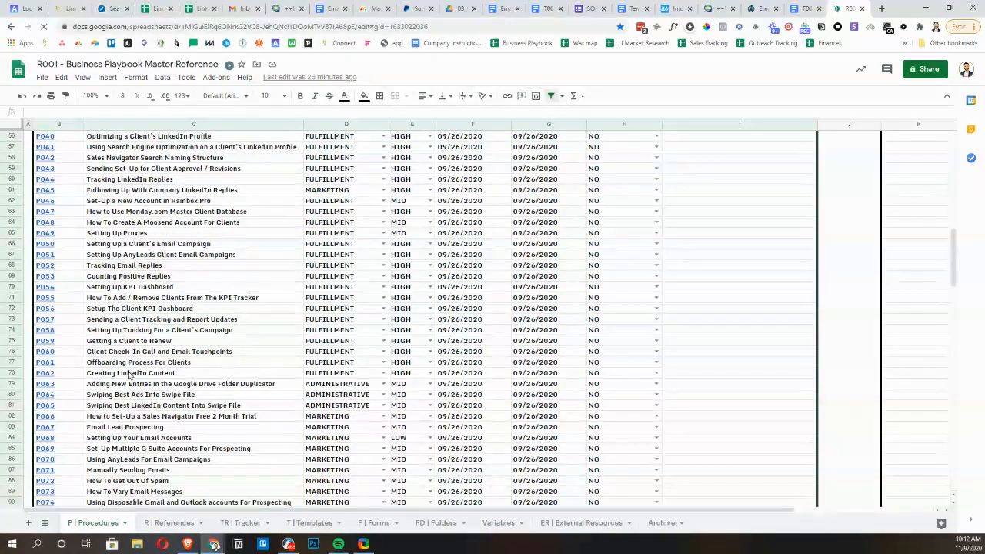
pyautogui.scroll(-3, 132, 375)
pyautogui.scroll(-1, 148, 370)
# Search the procedures sheet for "onboard" and open the linked P011 document on onboarding DFY LinkedIn clients
pyautogui.hotkey('ctrl', 'f')
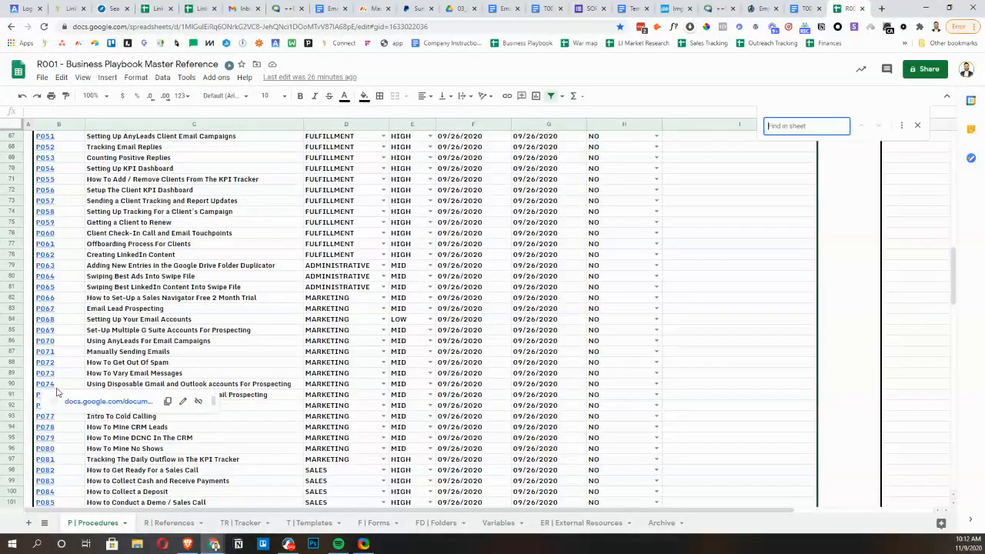
pyautogui.write('onboard')
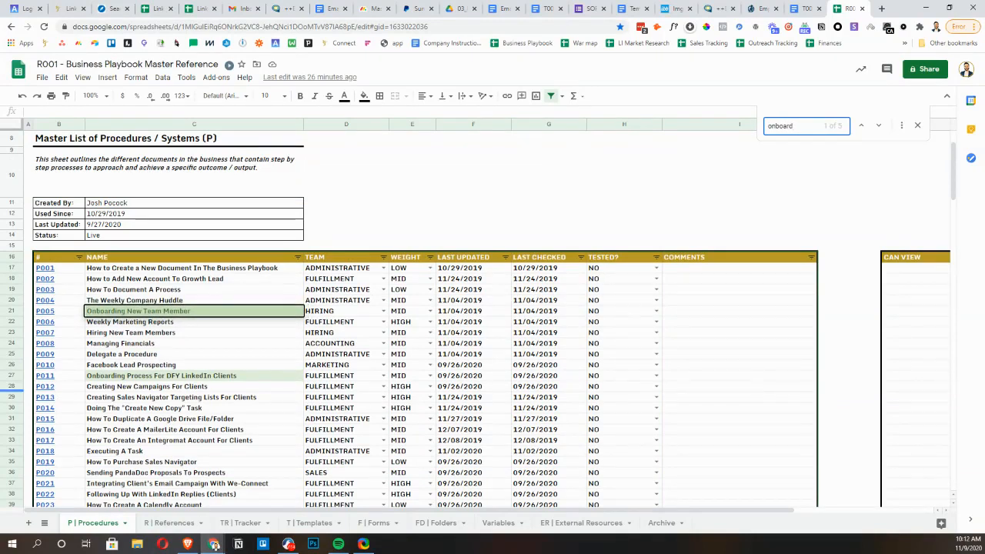
pyautogui.click(62, 377)
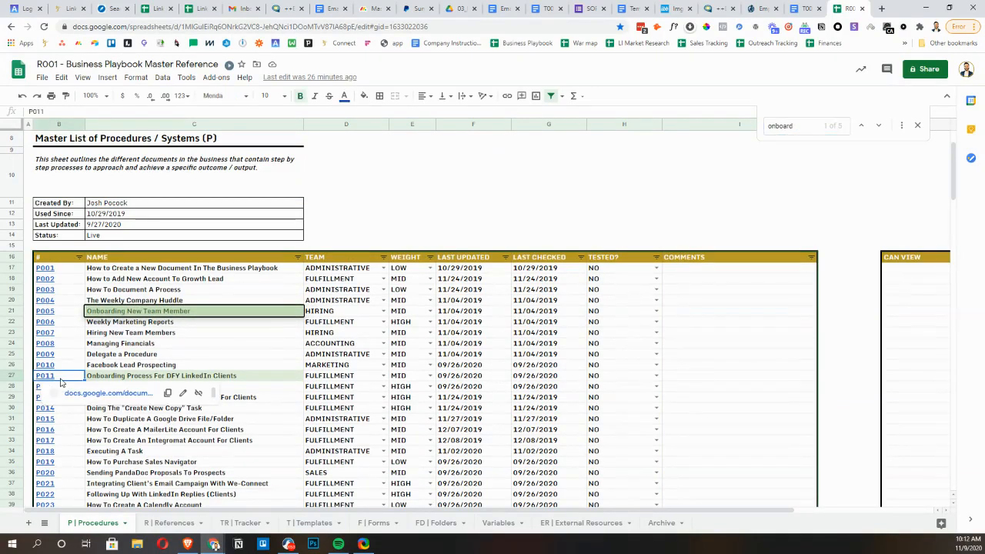
pyautogui.click(92, 394)
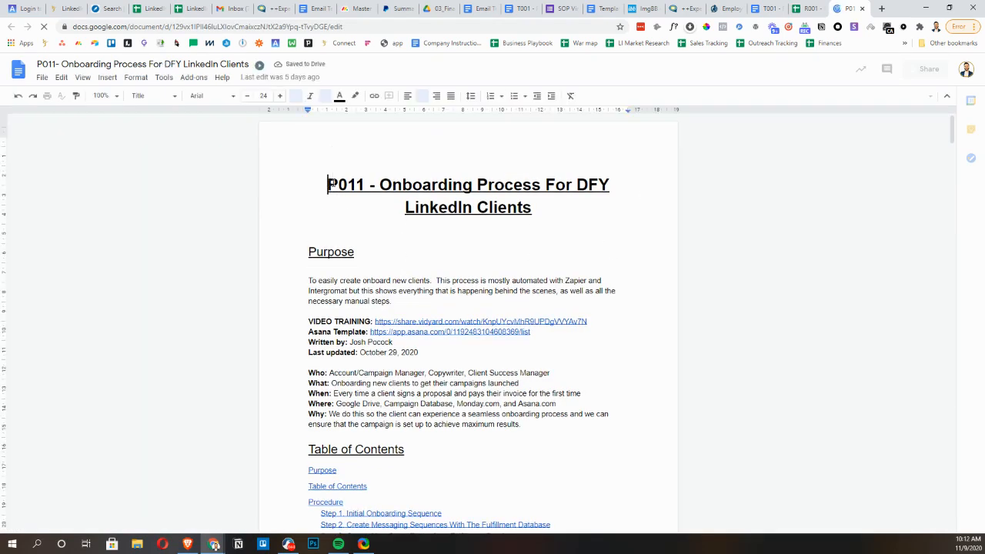
# Compare the number and title of the P011 document with the numbering in the master procedures list
pyautogui.doubleClick(335, 177)
pyautogui.click(390, 186)
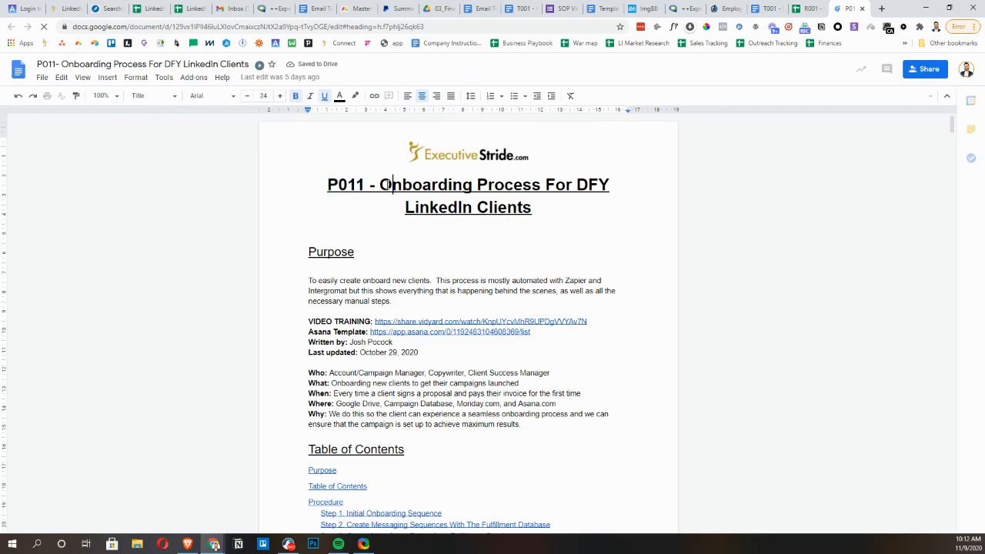
pyautogui.click(378, 186)
pyautogui.moveTo(327, 187); pyautogui.dragTo(359, 184)
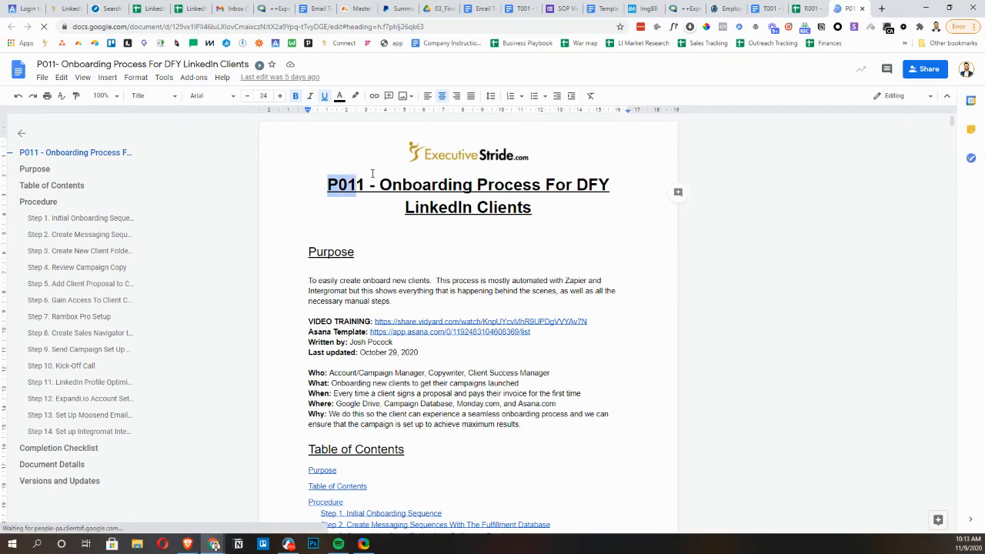
pyautogui.click(804, 8)
pyautogui.scroll(-2, 56, 267)
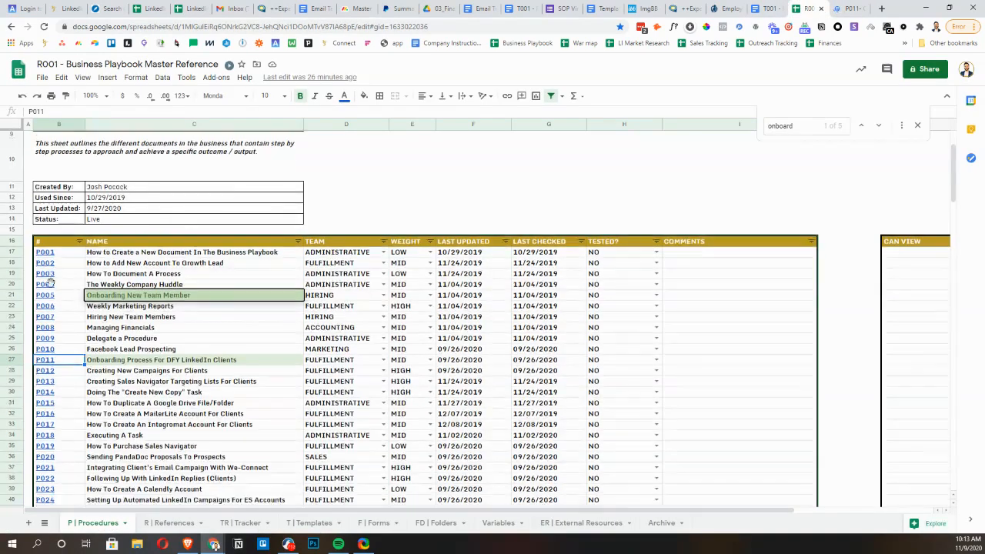
pyautogui.scroll(-2, 57, 267)
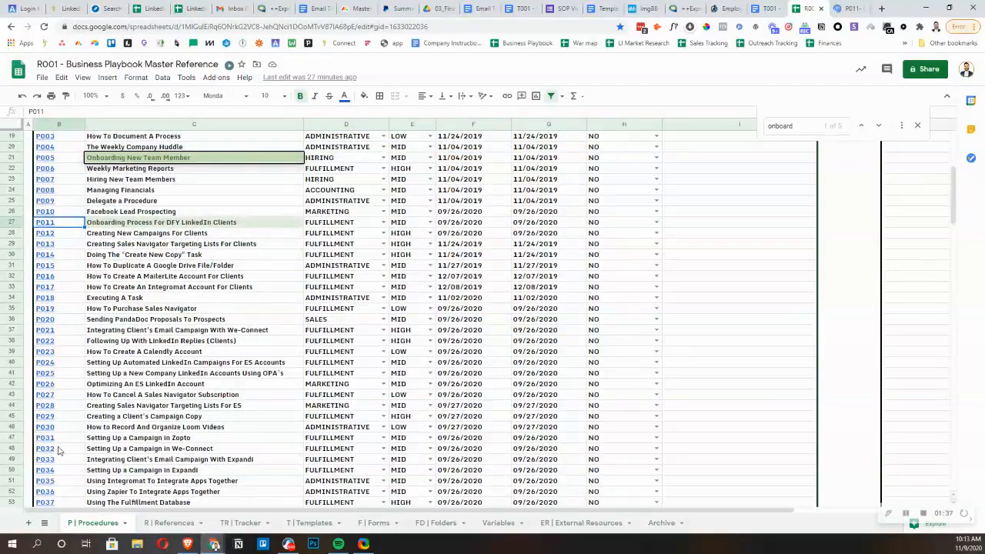
pyautogui.scroll(-15, 57, 451)
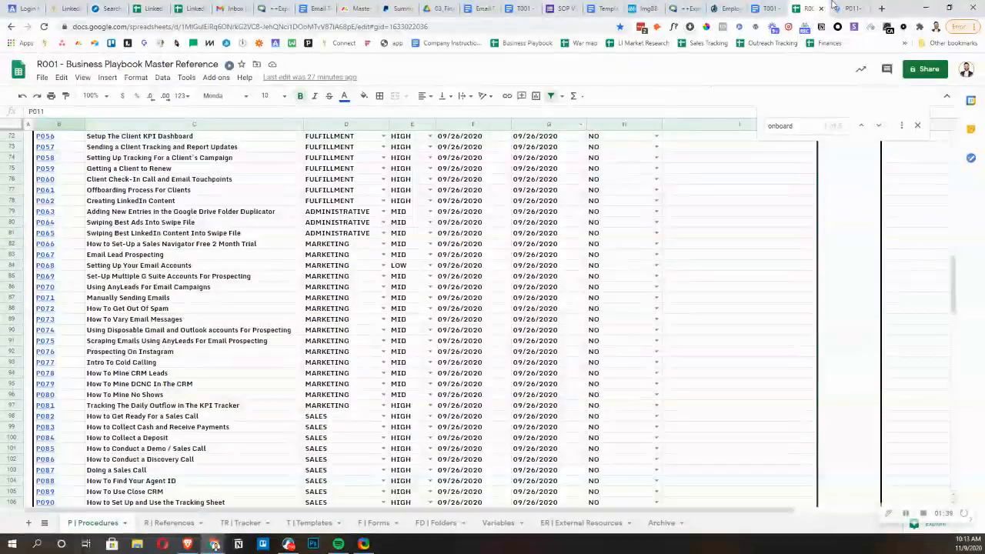
pyautogui.click(836, 8)
pyautogui.click(380, 185)
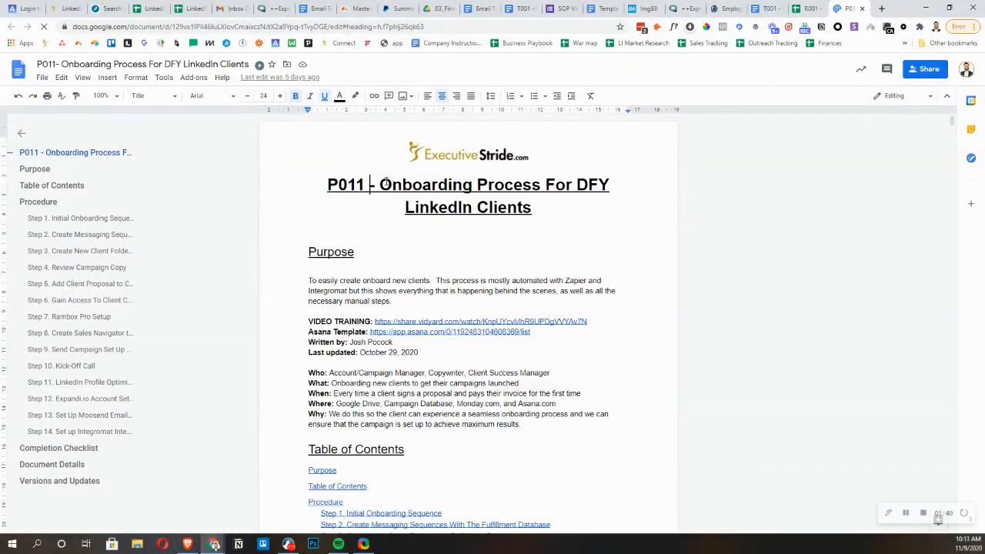
pyautogui.moveTo(402, 185); pyautogui.dragTo(558, 210)
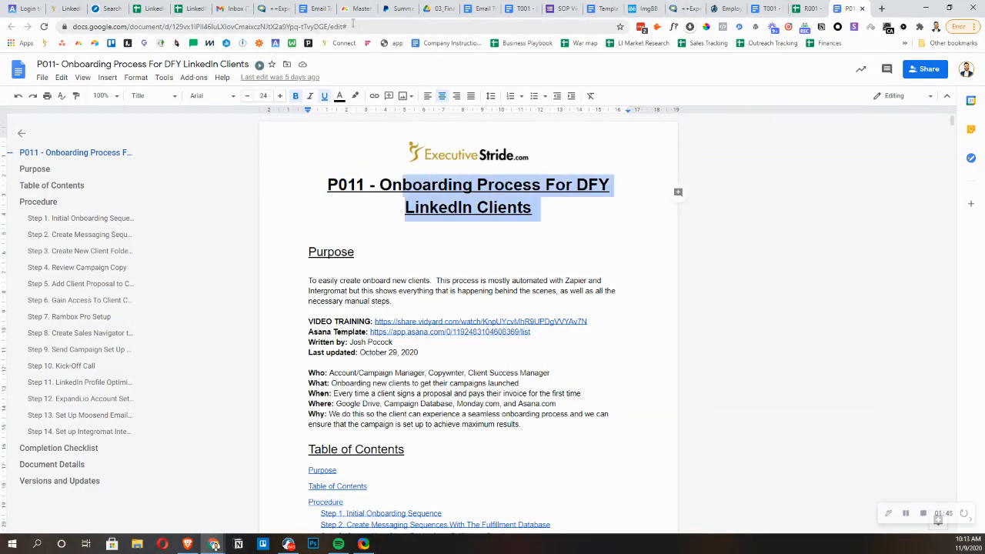
# Open the Vidyard video library in a new tab and open "Getting Proposals Ready For Sales Calls" for editing
pyautogui.click(882, 9)
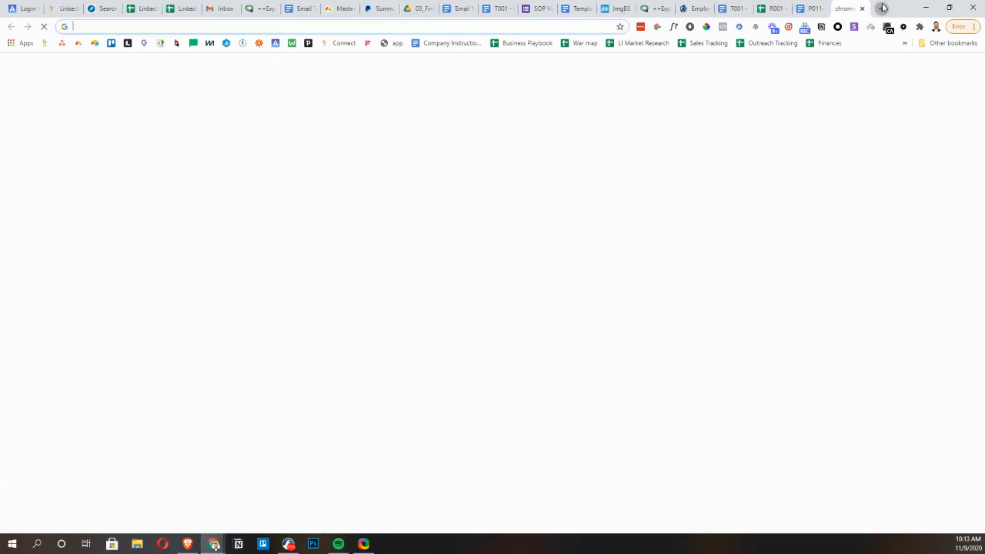
pyautogui.click(527, 27)
pyautogui.write('vid')
pyautogui.press('Return')
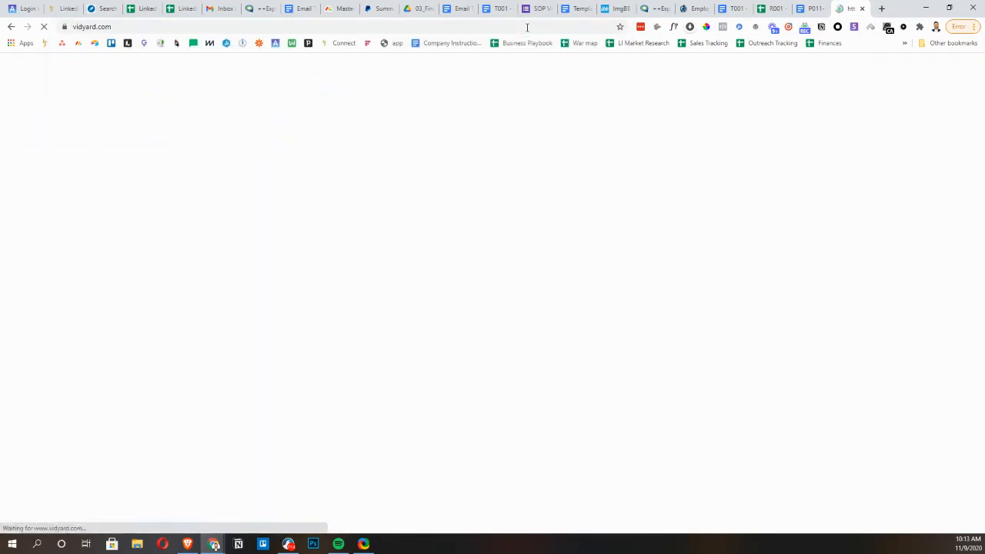
pyautogui.click(627, 75)
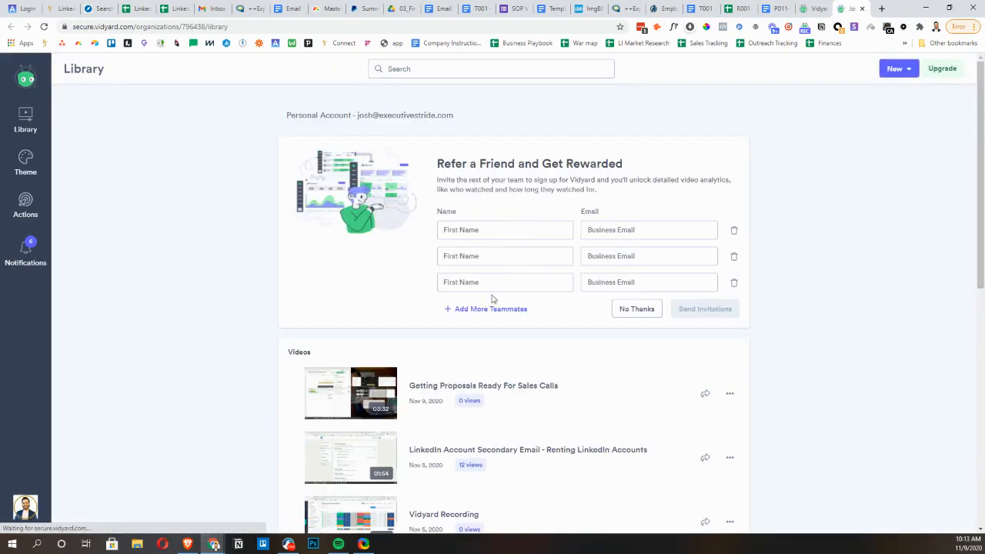
pyautogui.click(502, 387)
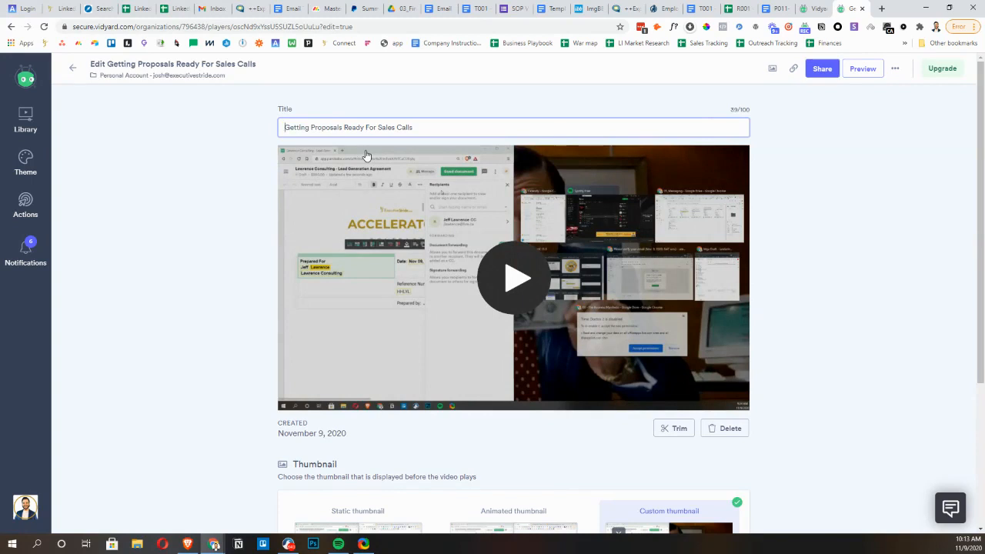
# Add the prefix "P0XX - " to the video's title and save it
pyautogui.write('P0XX')
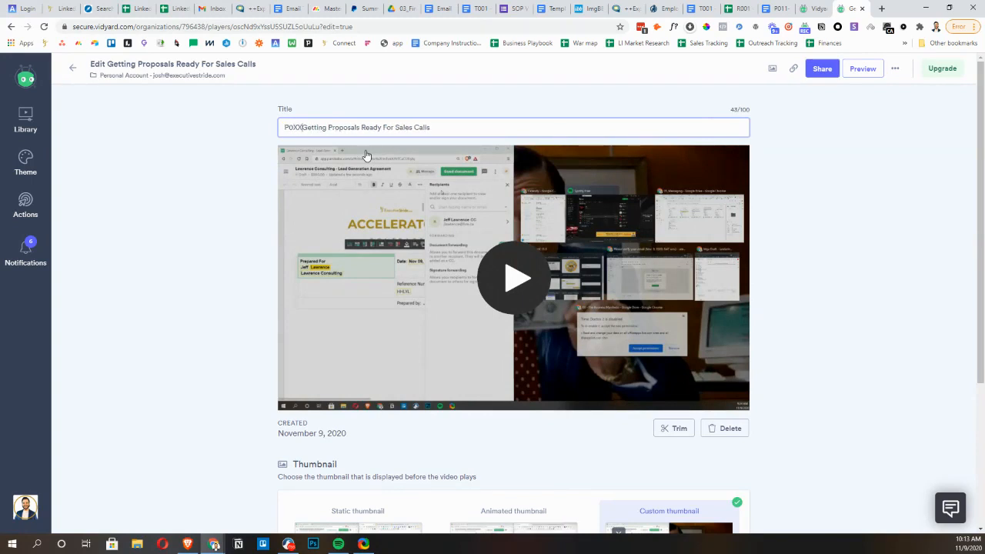
pyautogui.write(' -')
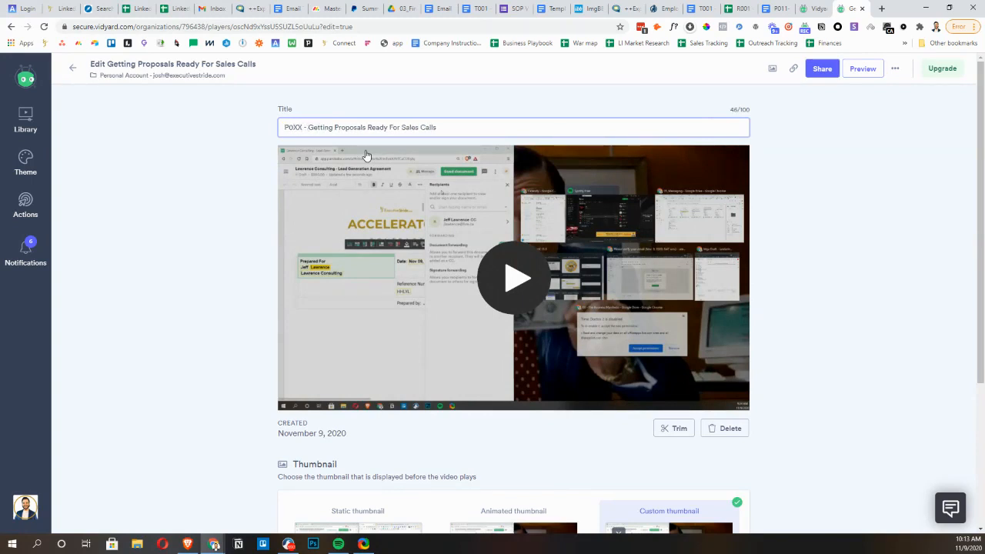
pyautogui.click(241, 127)
pyautogui.click(311, 128)
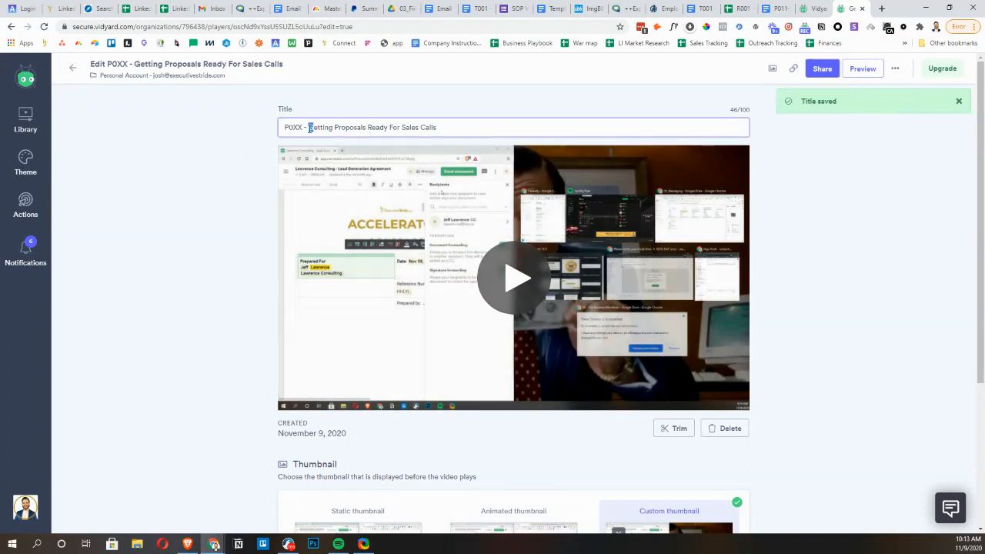
# Replace the XX placeholder in the video title with 12 and copy the full title
pyautogui.moveTo(302, 128); pyautogui.dragTo(291, 128)
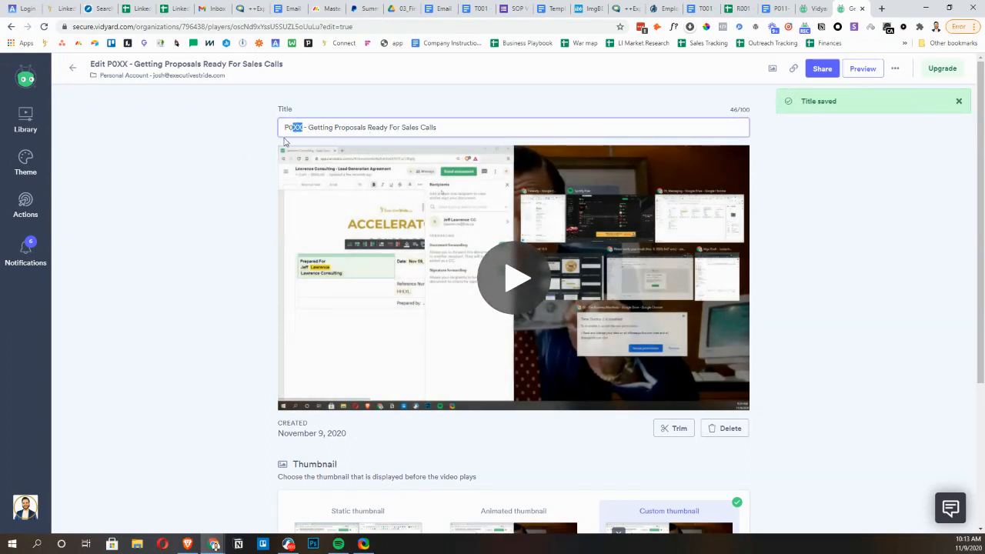
pyautogui.write('12')
pyautogui.moveTo(443, 122); pyautogui.dragTo(272, 110)
pyautogui.hotkey('ctrl', 'c')
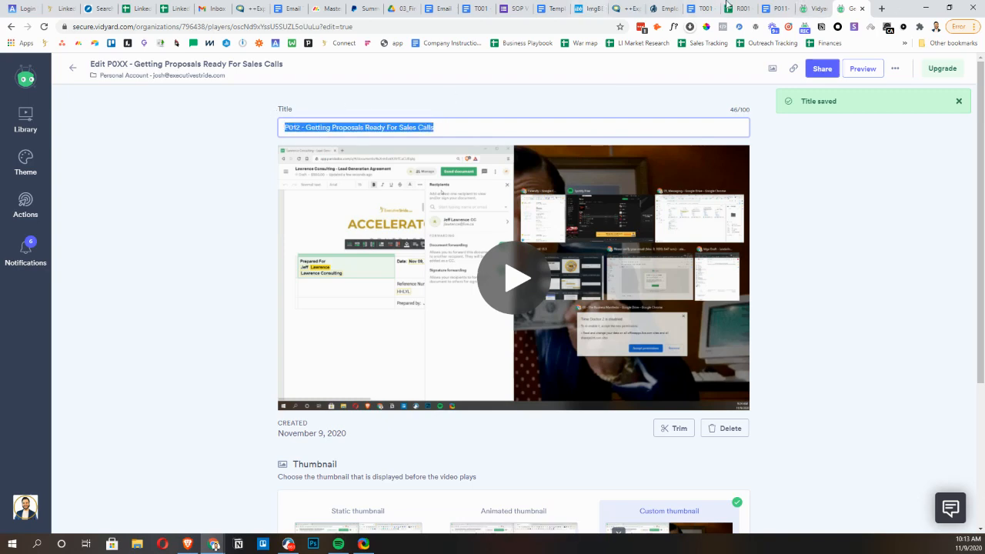
# Try replacing the main heading of the T001 procedure template with the copied video title
pyautogui.click(776, 8)
pyautogui.click(702, 8)
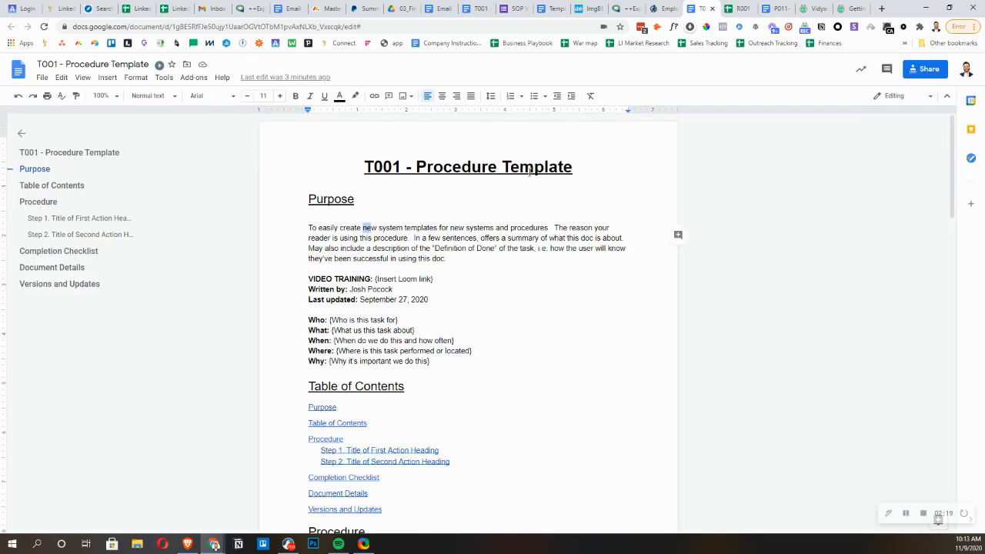
pyautogui.moveTo(572, 168); pyautogui.dragTo(366, 171)
pyautogui.hotkey('ctrl', 'v')
pyautogui.hotkey('ctrl', 'z')
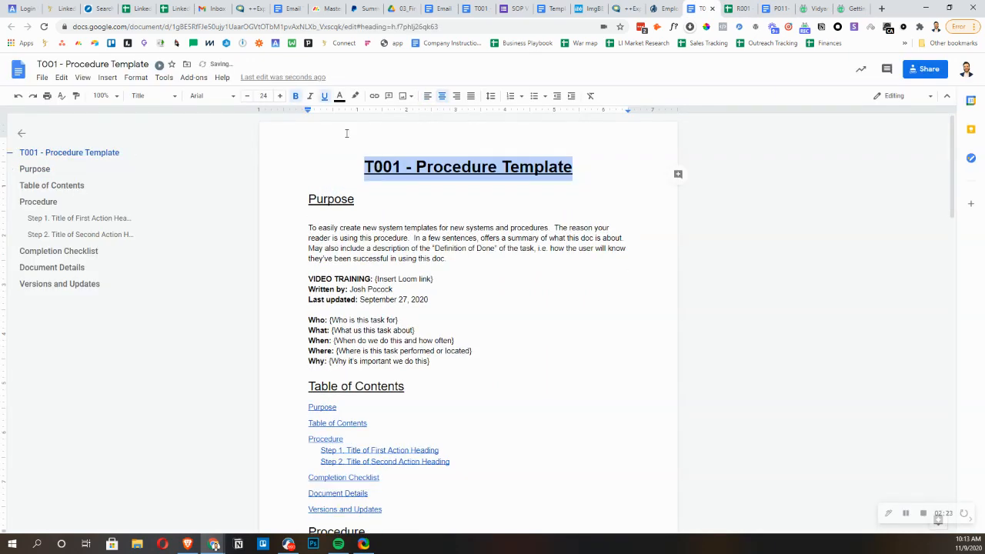
# Make a copy of the T001 - Procedure Template document in the 03_Final Email Task folder
pyautogui.click(365, 168)
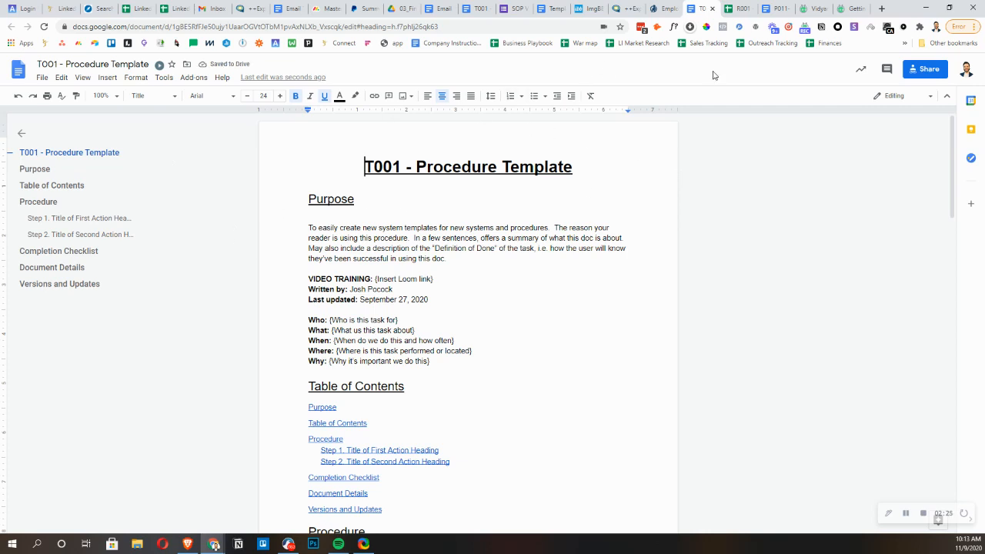
pyautogui.click(41, 77)
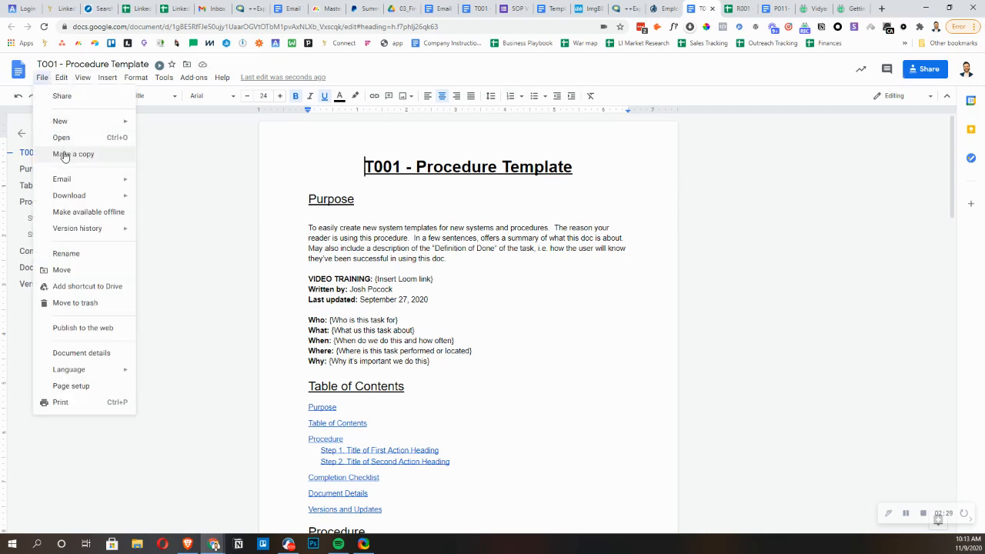
pyautogui.click(589, 162)
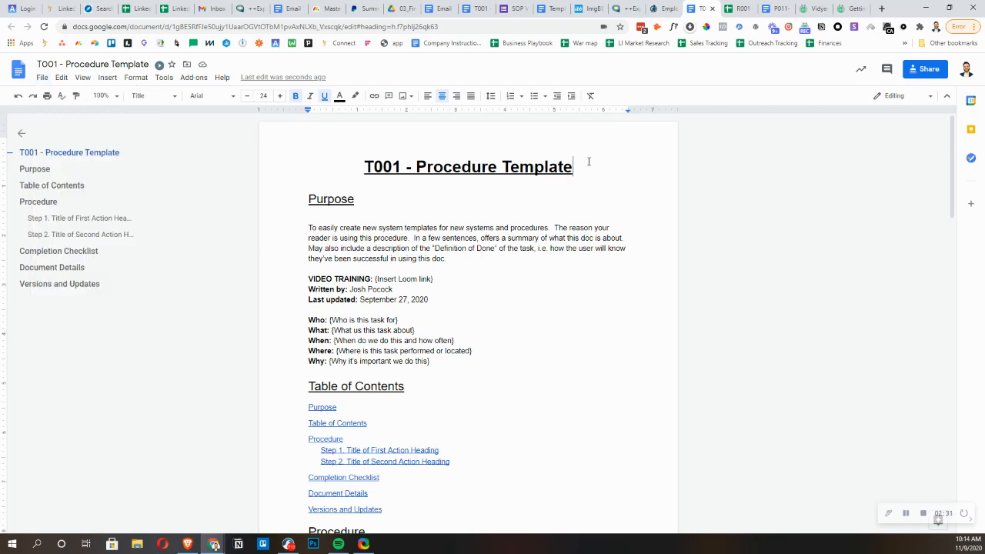
pyautogui.click(41, 78)
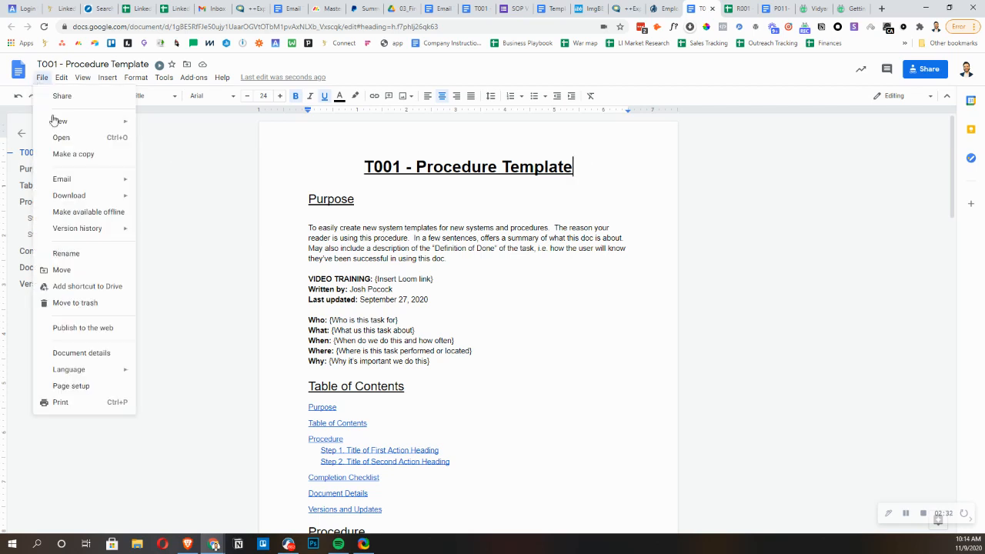
pyautogui.click(73, 157)
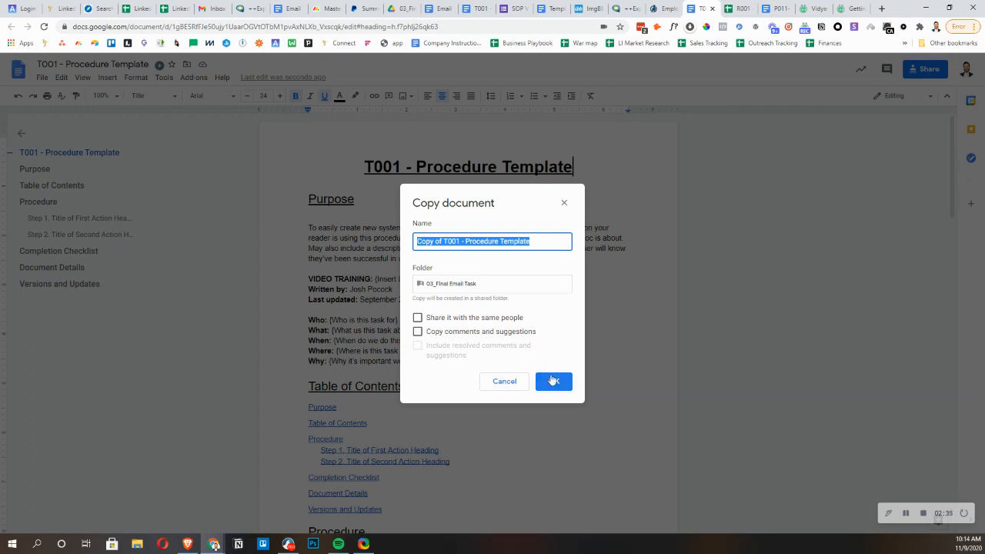
pyautogui.click(482, 288)
pyautogui.click(541, 282)
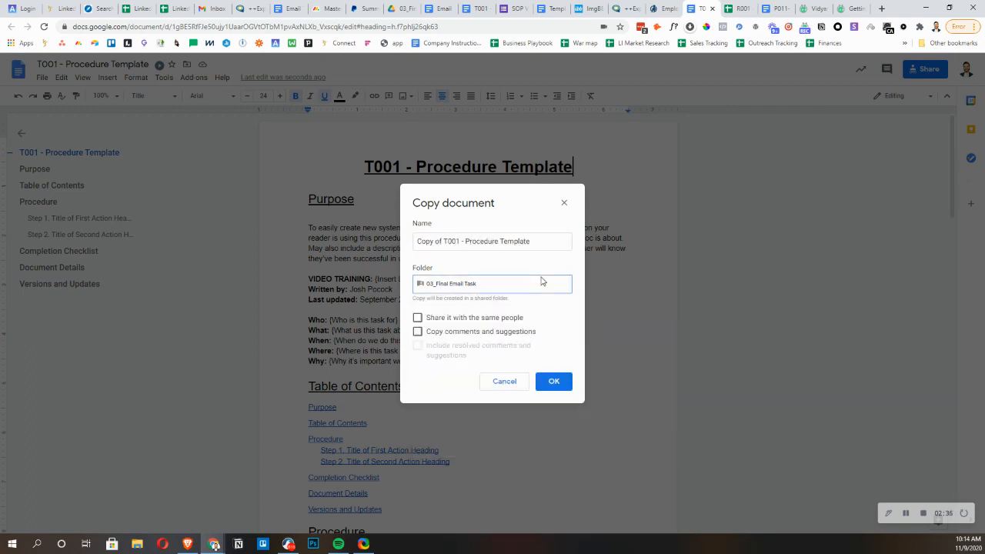
pyautogui.click(541, 282)
pyautogui.click(582, 310)
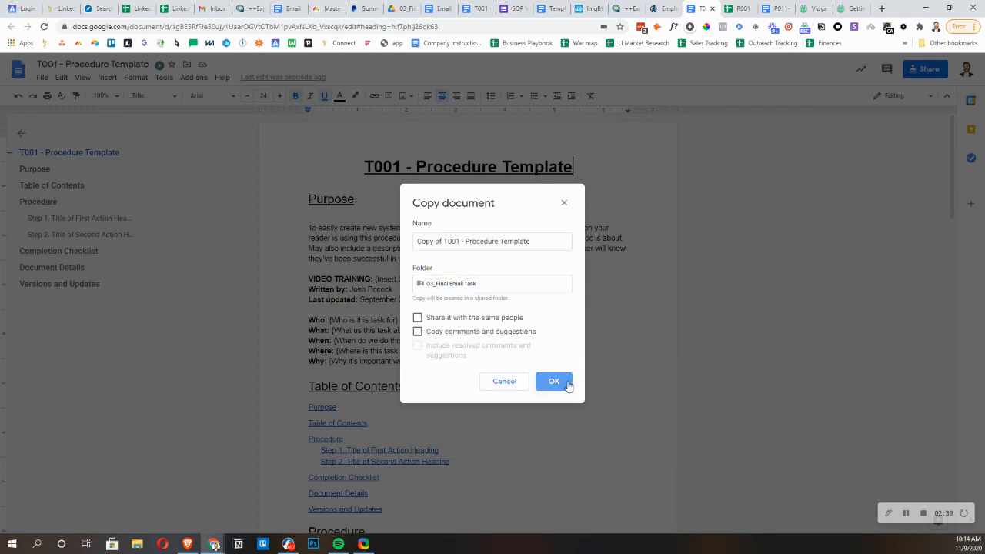
pyautogui.click(556, 380)
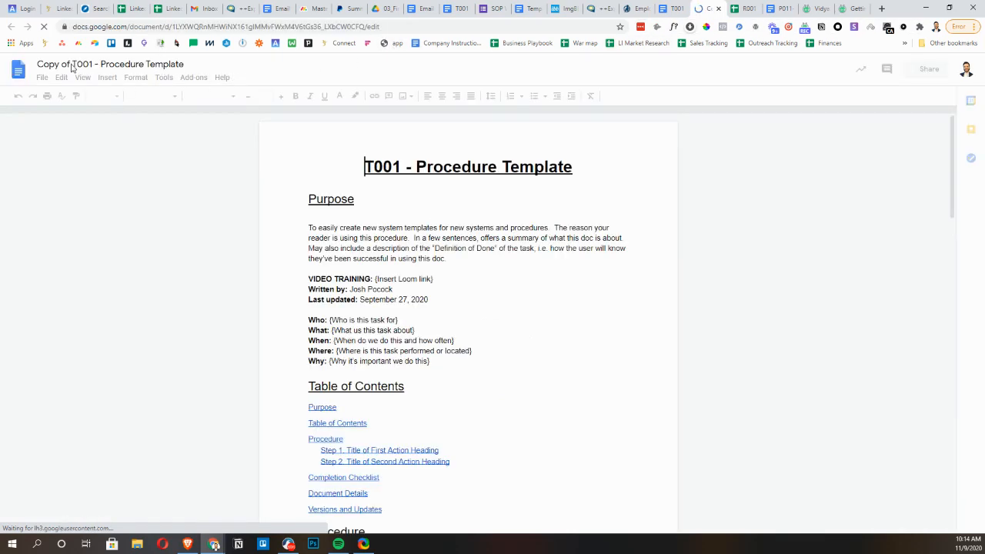
# Rename the copied document and replace its main heading with "P012 - Getting Proposals Ready For Sales Calls"
pyautogui.click(125, 63)
pyautogui.hotkey('ctrl', 'v')
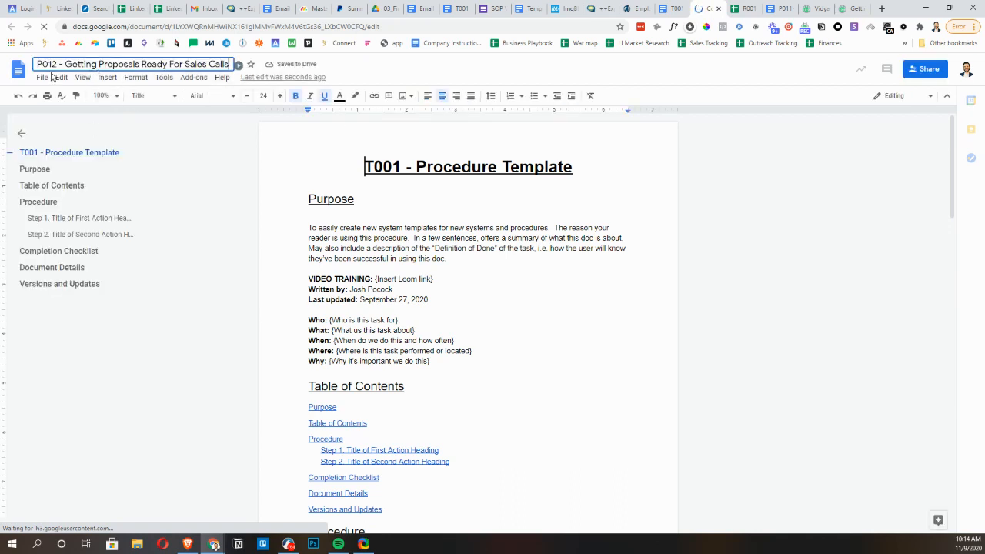
pyautogui.click(377, 70)
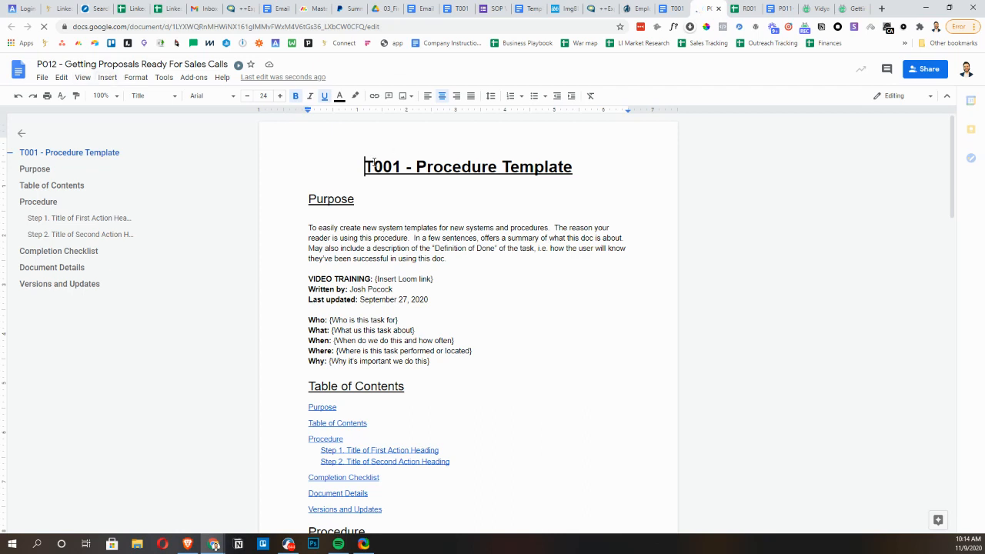
pyautogui.moveTo(367, 166); pyautogui.dragTo(573, 169)
pyautogui.hotkey('ctrl', 'v')
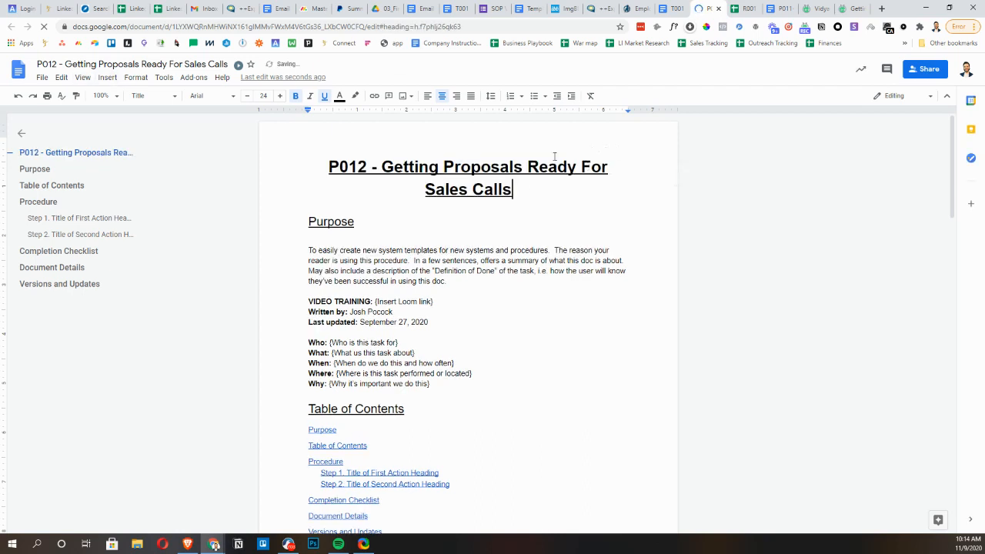
pyautogui.press('Down')
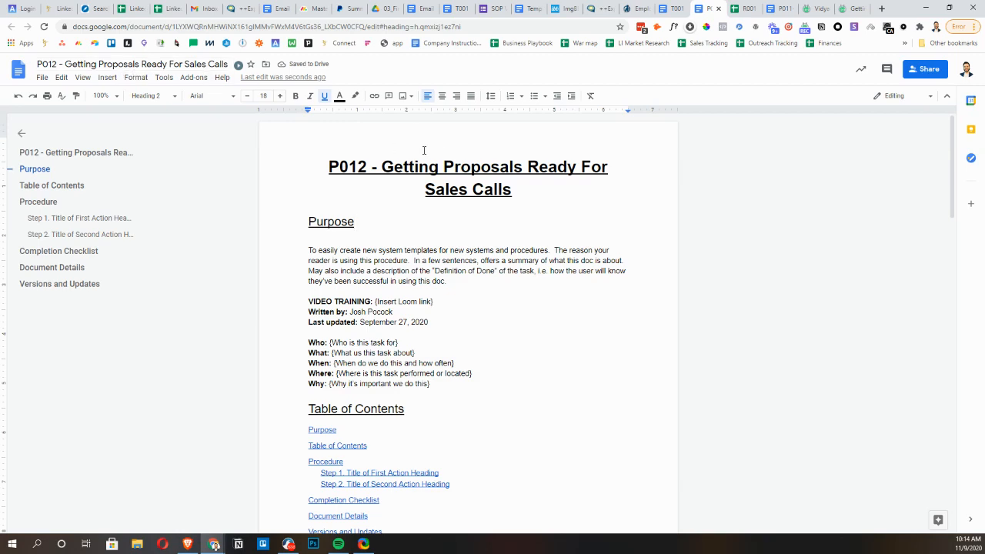
# Review the placeholder paragraph under the Purpose heading of the P012 document
pyautogui.click(841, 7)
pyautogui.click(710, 8)
pyautogui.click(332, 259)
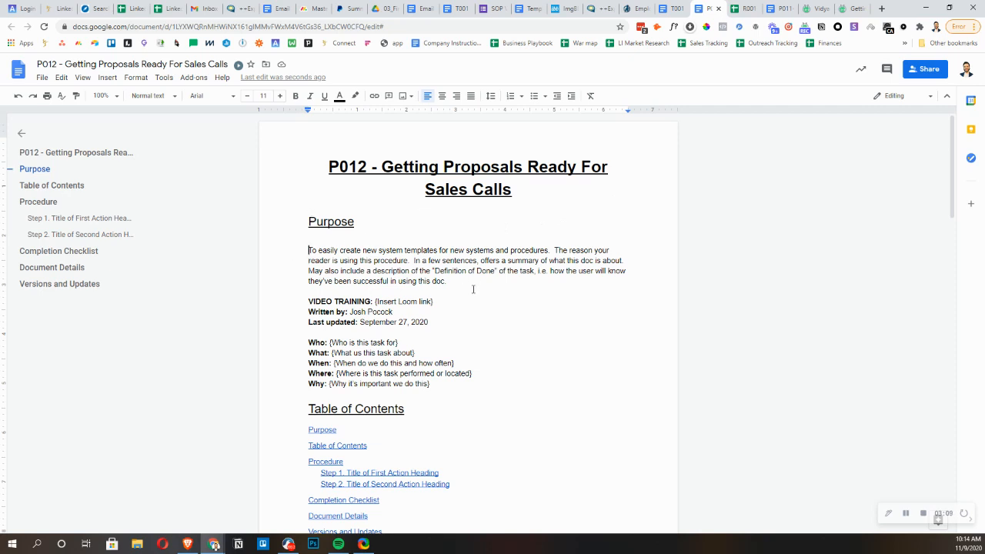
pyautogui.moveTo(458, 282); pyautogui.dragTo(313, 249)
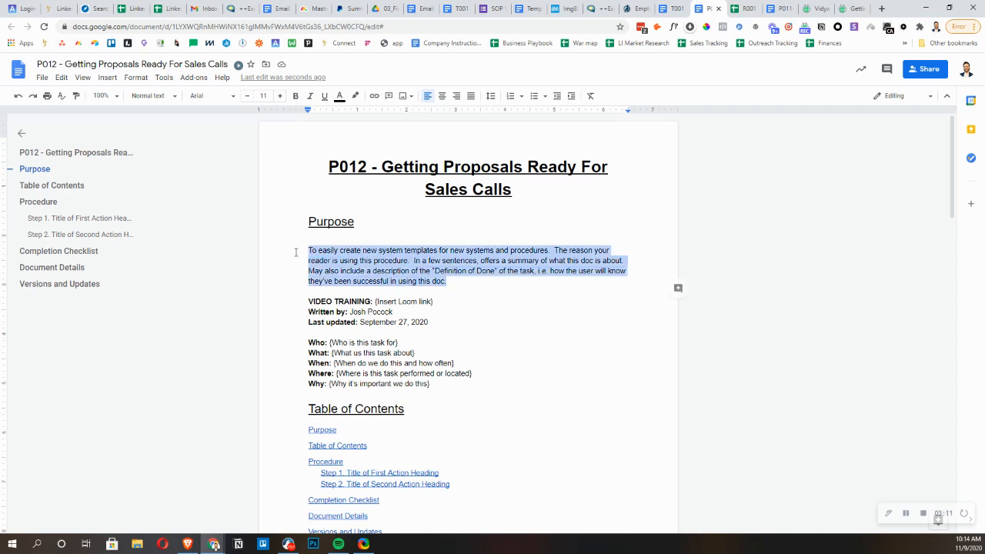
pyautogui.scroll(-2, 410, 281)
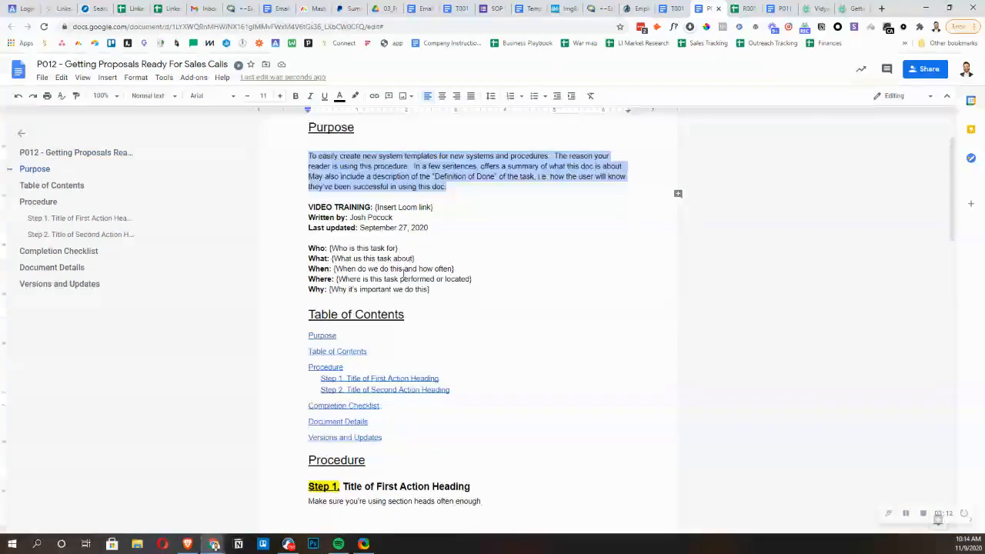
# Select the {Insert Loom link} placeholder in the P012 document and copy the P012 video's share link from Vidyard
pyautogui.click(372, 198)
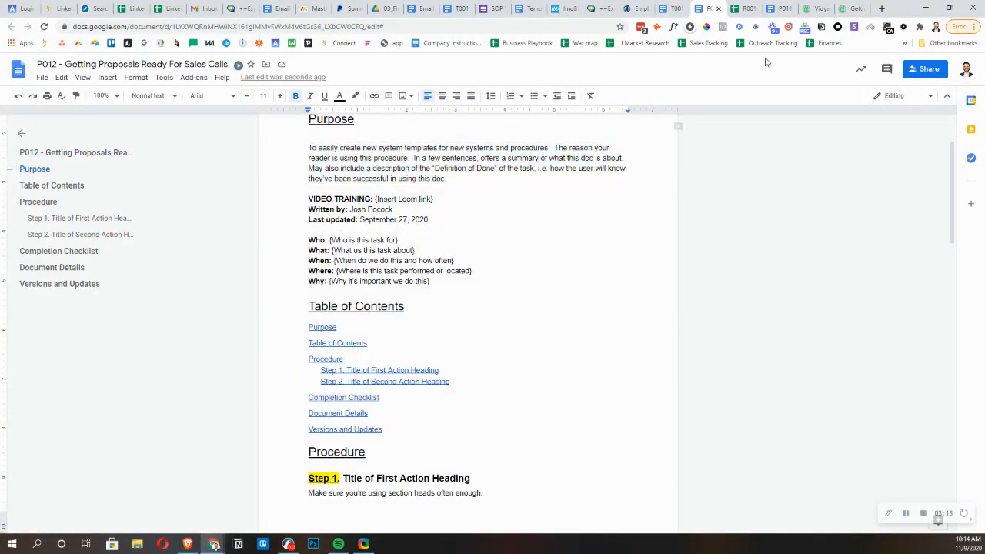
pyautogui.moveTo(376, 198)
pyautogui.mouseDown()
pyautogui.moveTo(439, 199)
pyautogui.moveTo(391, 199)
pyautogui.moveTo(382, 210)
pyautogui.moveTo(374, 200)
pyautogui.mouseUp()
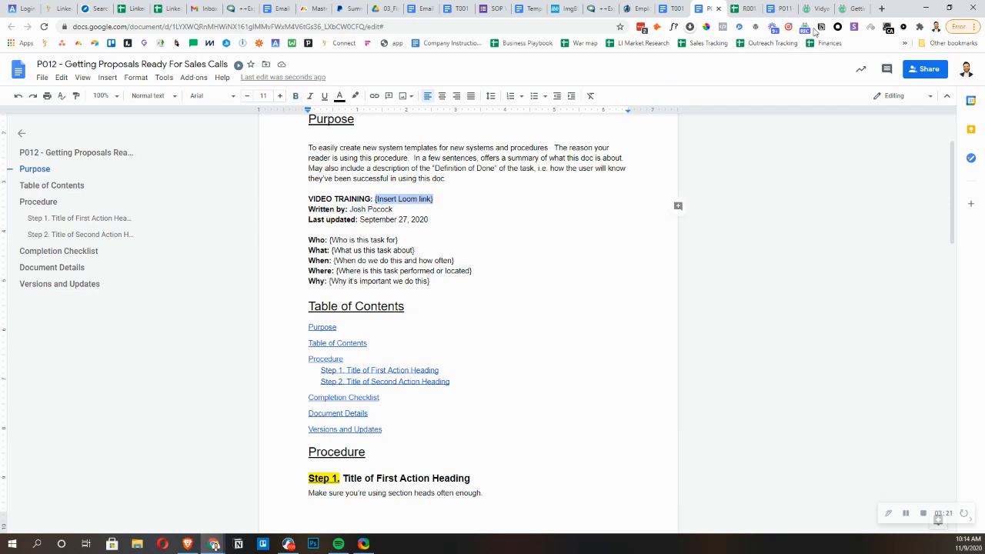
pyautogui.click(851, 9)
pyautogui.click(434, 26)
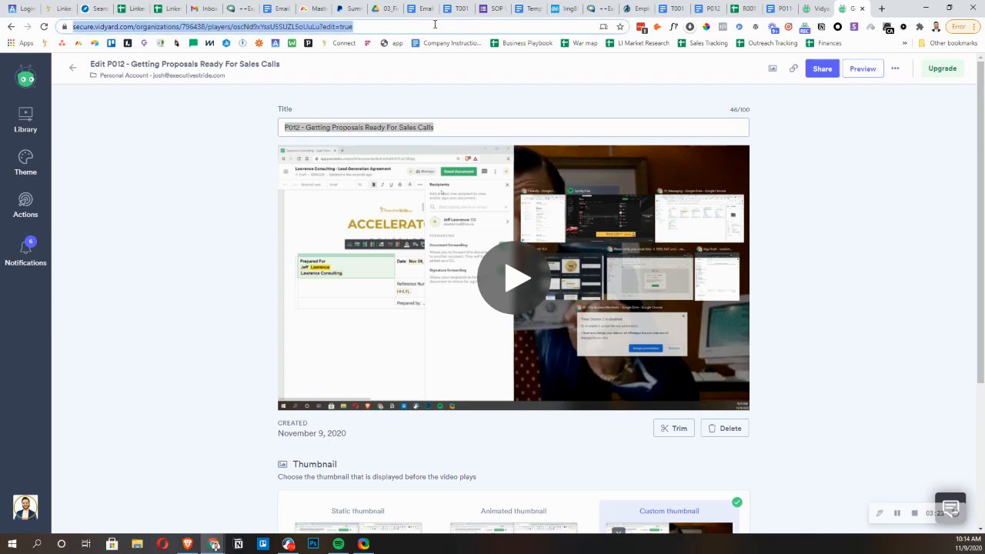
pyautogui.click(818, 70)
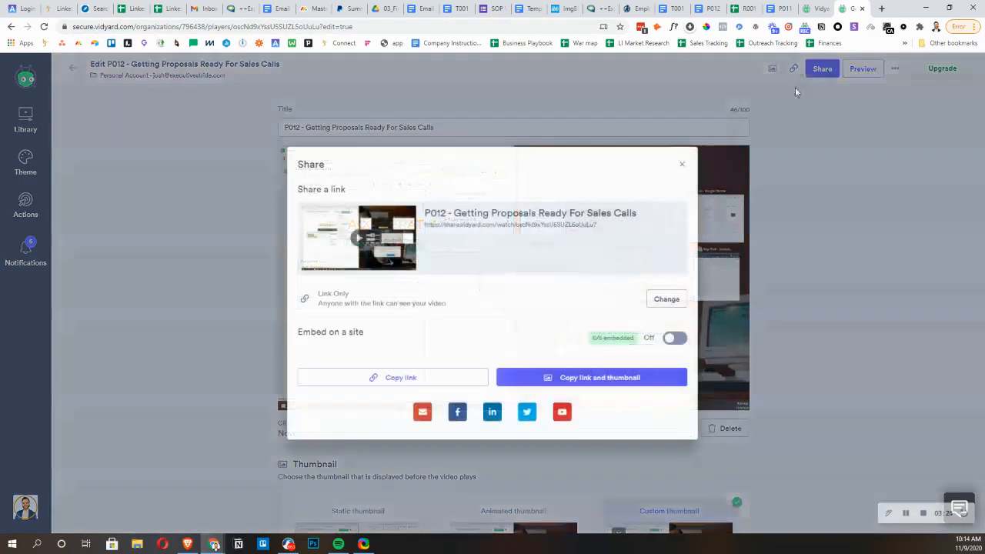
pyautogui.click(449, 378)
# Open the copied share link in a new browser tab and select the video page's address for copying
pyautogui.click(881, 8)
pyautogui.hotkey('ctrl', 'v')
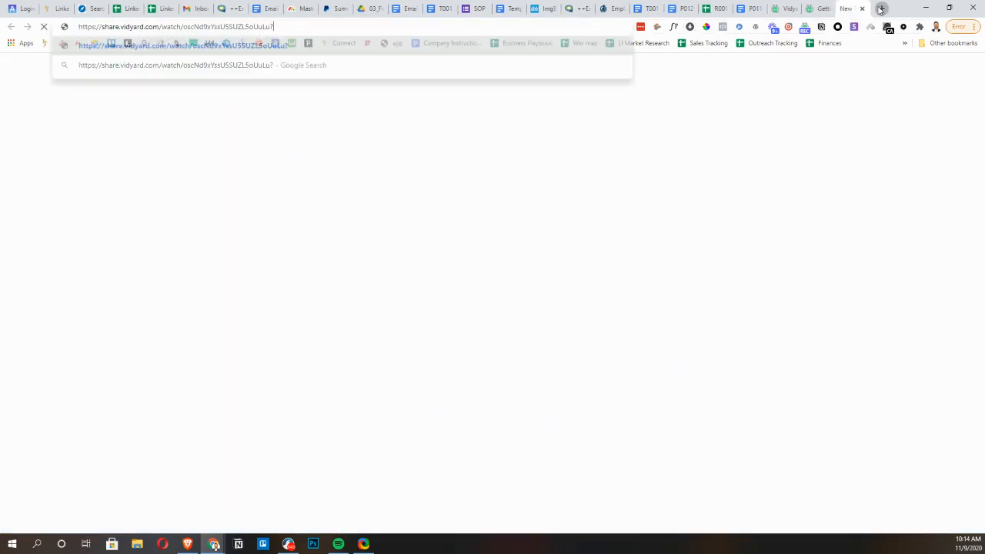
pyautogui.press('Return')
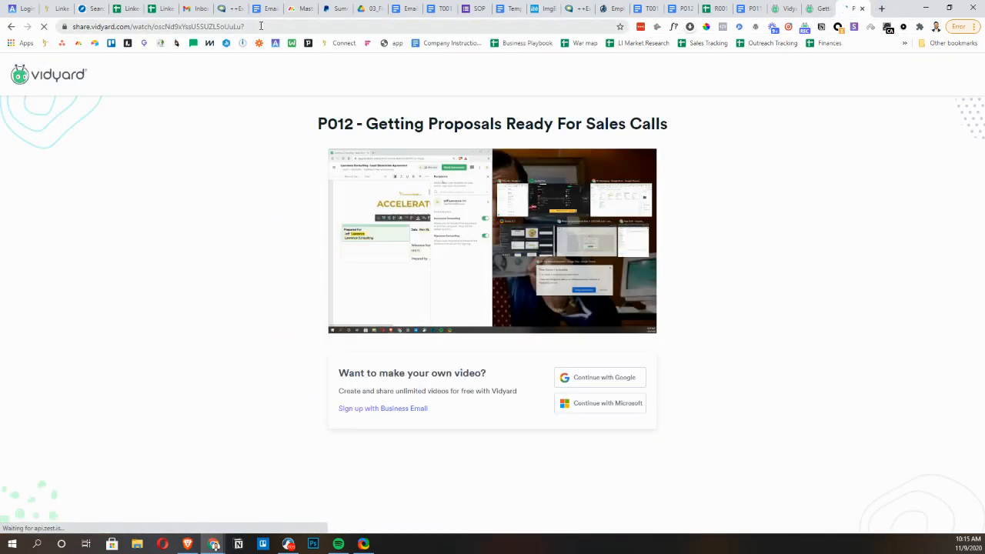
pyautogui.click(358, 31)
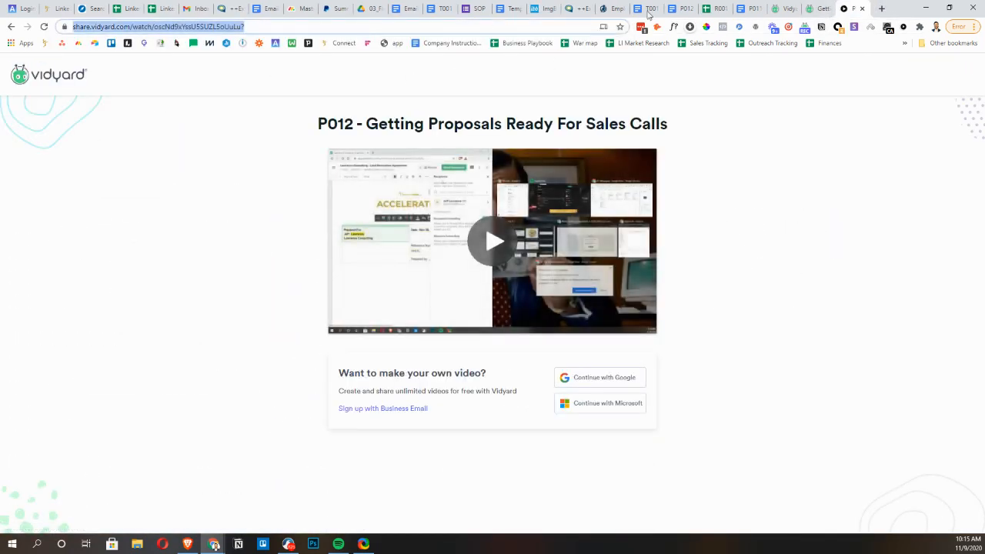
# Replace the {Insert Loom link} placeholder in the P012 document with the copied Vidyard video address
pyautogui.click(750, 9)
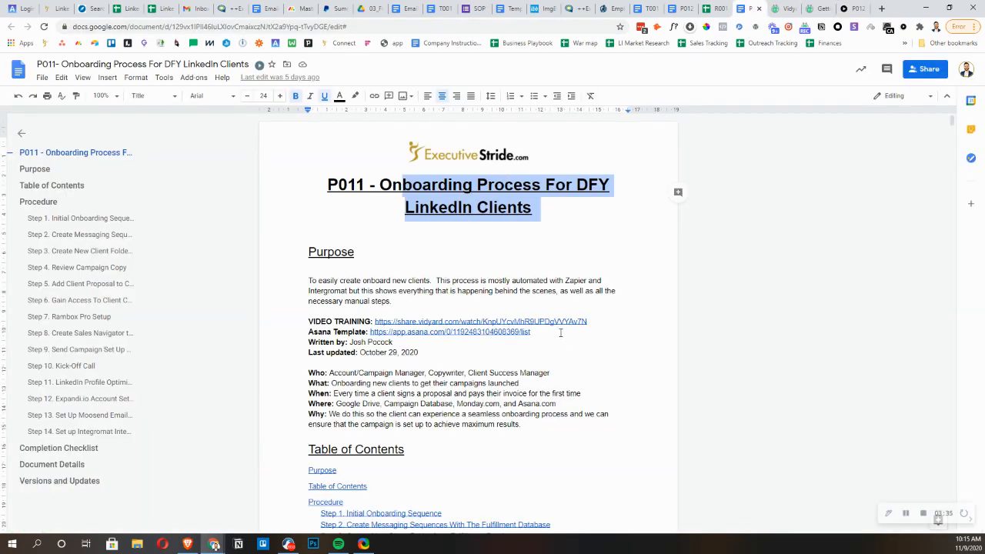
pyautogui.click(717, 8)
pyautogui.click(682, 9)
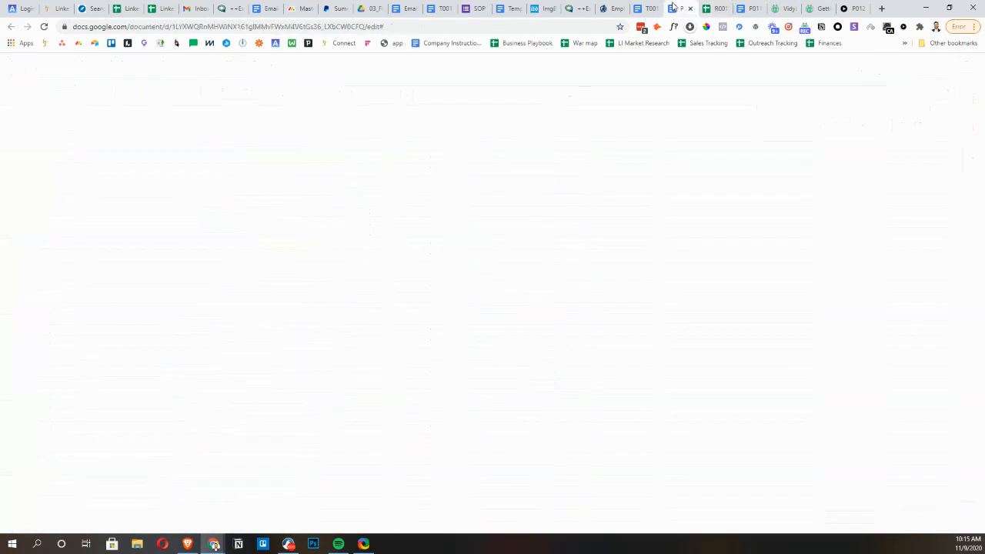
pyautogui.rightClick(435, 199)
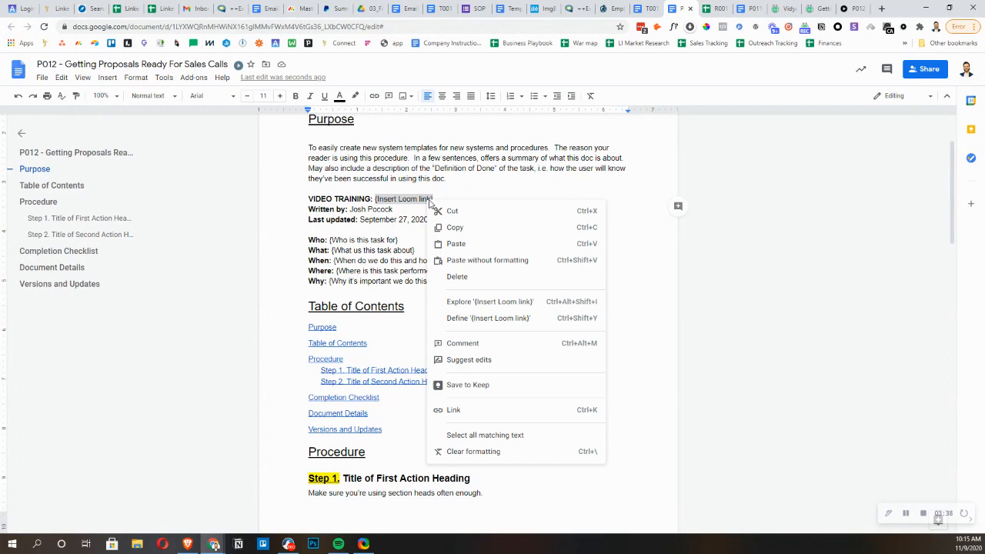
pyautogui.click(459, 242)
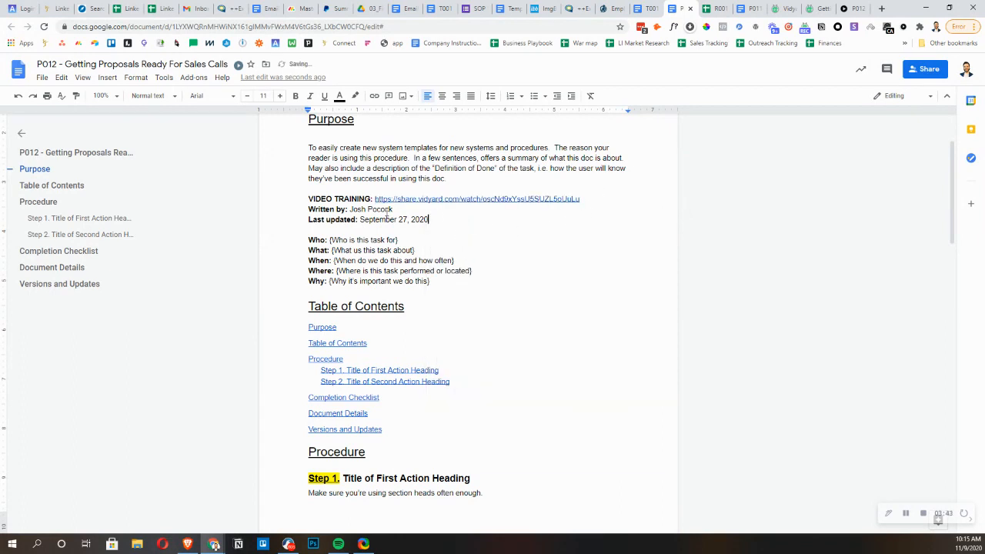
# Examine the author, last updated, Who, What, When, Where and Why fields of the P012 document
pyautogui.moveTo(350, 210); pyautogui.dragTo(407, 219)
pyautogui.click(397, 210)
pyautogui.scroll(-2, 416, 231)
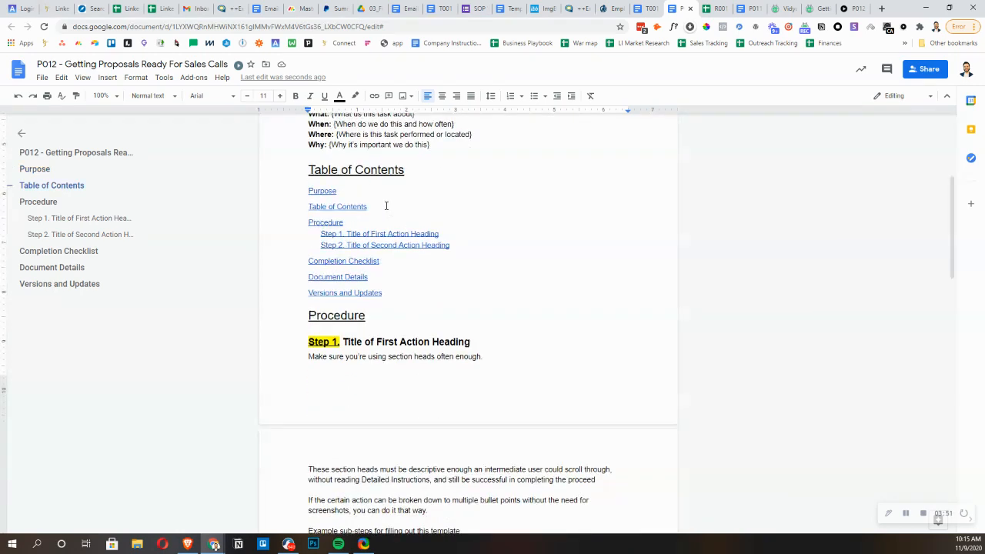
pyautogui.scroll(2, 387, 207)
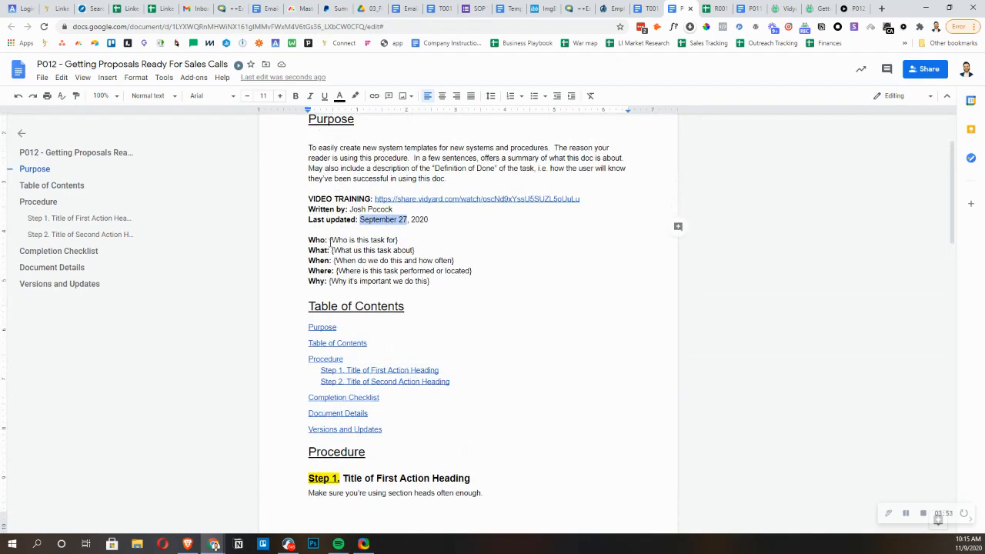
pyautogui.moveTo(330, 243); pyautogui.dragTo(348, 242)
pyautogui.click(342, 249)
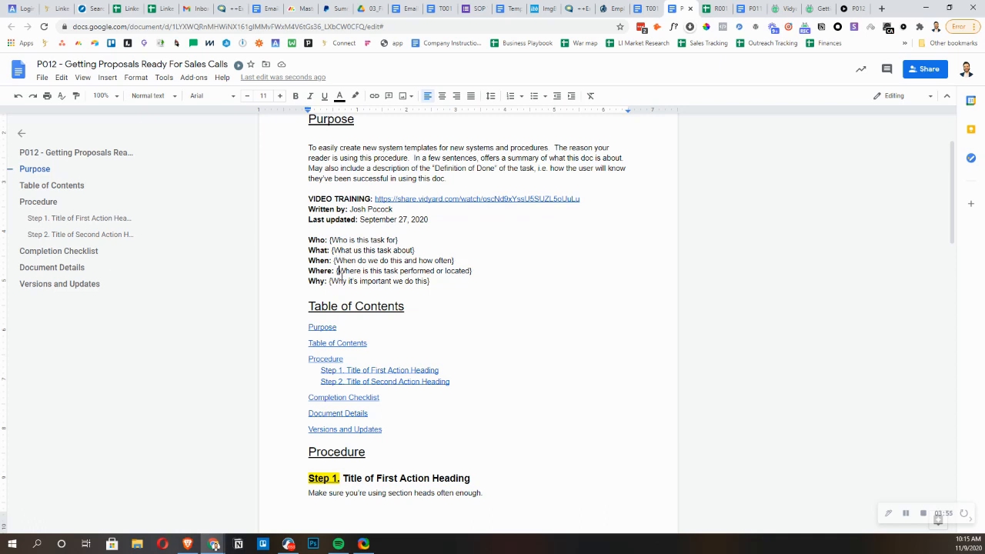
pyautogui.click(343, 305)
pyautogui.moveTo(348, 243); pyautogui.dragTo(370, 246)
pyautogui.click(370, 250)
pyautogui.click(367, 250)
pyautogui.moveTo(412, 230); pyautogui.dragTo(329, 240)
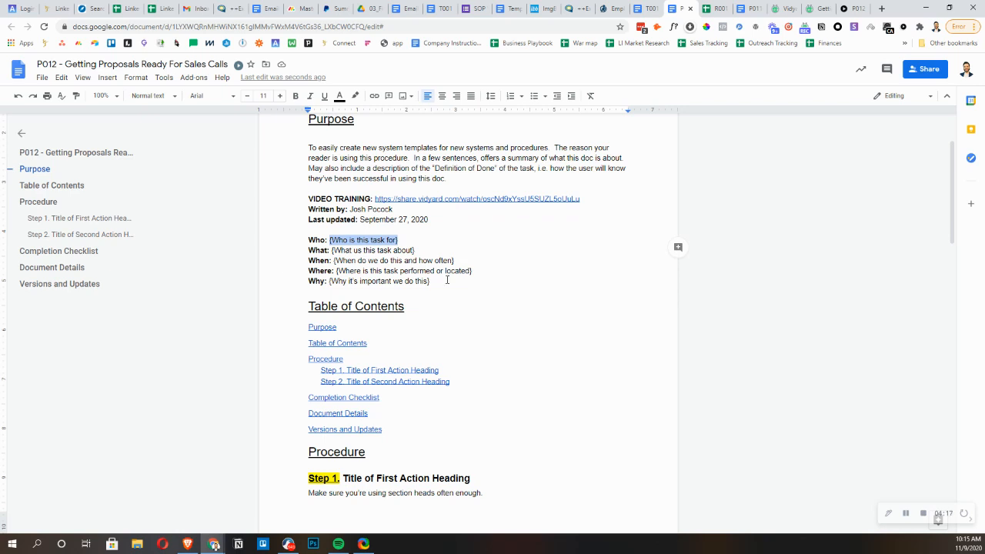
pyautogui.press('Right')
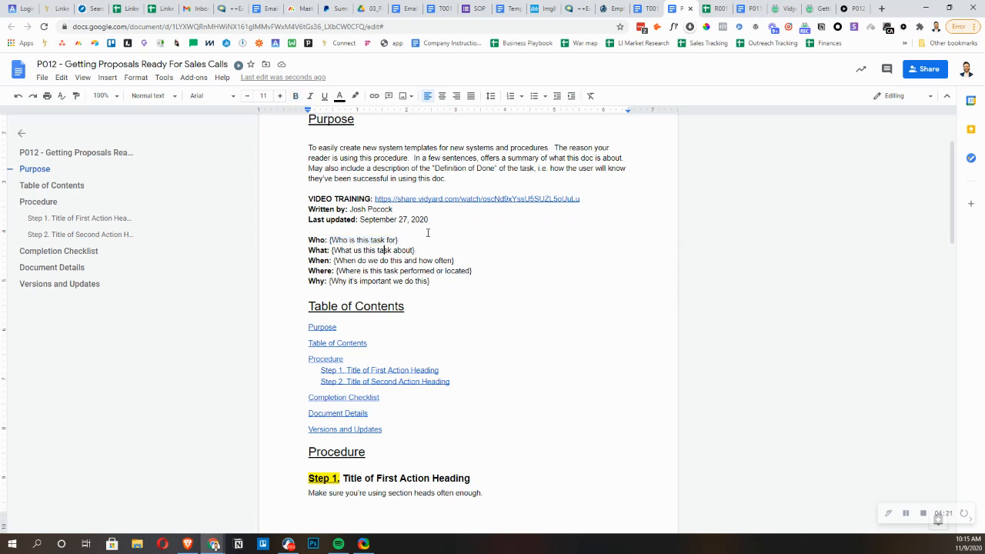
# Look over the table of contents, revisit the T001 template and open the P011 onboarding procedure as a completed example
pyautogui.scroll(-3, 416, 207)
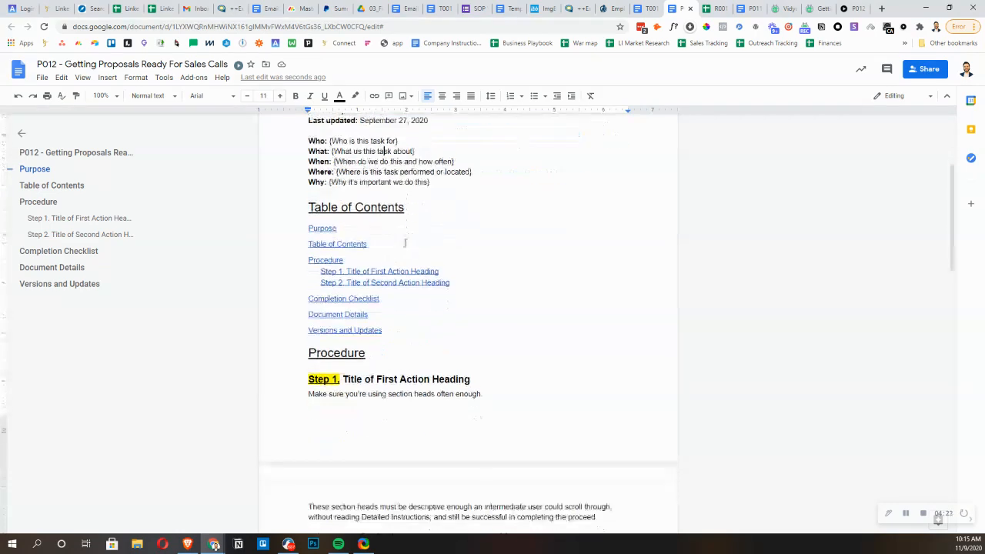
pyautogui.click(652, 9)
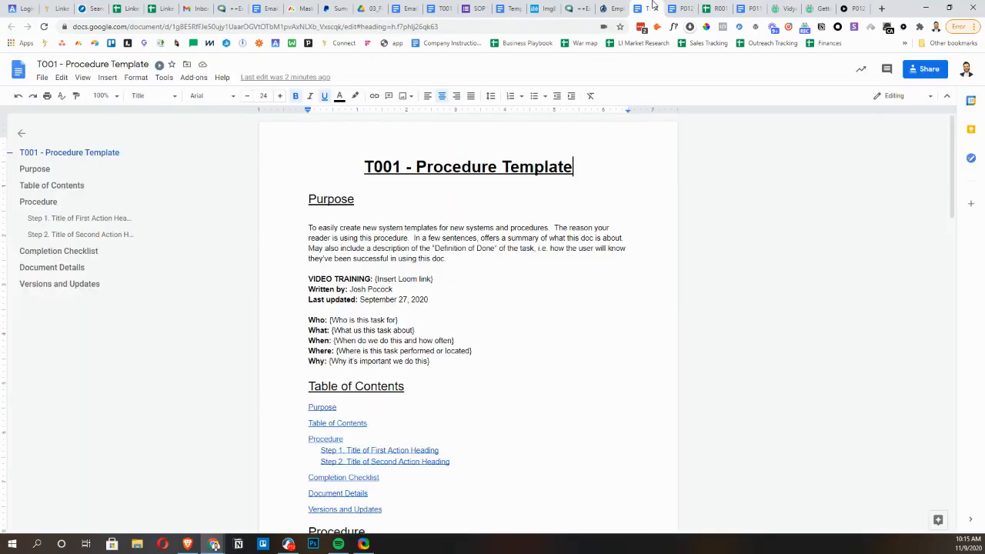
pyautogui.click(682, 8)
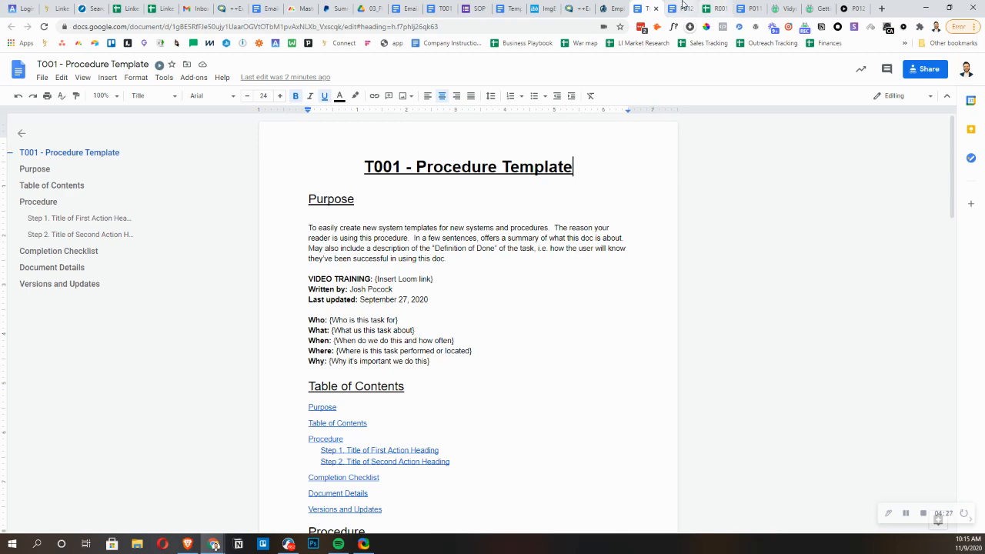
pyautogui.click(751, 7)
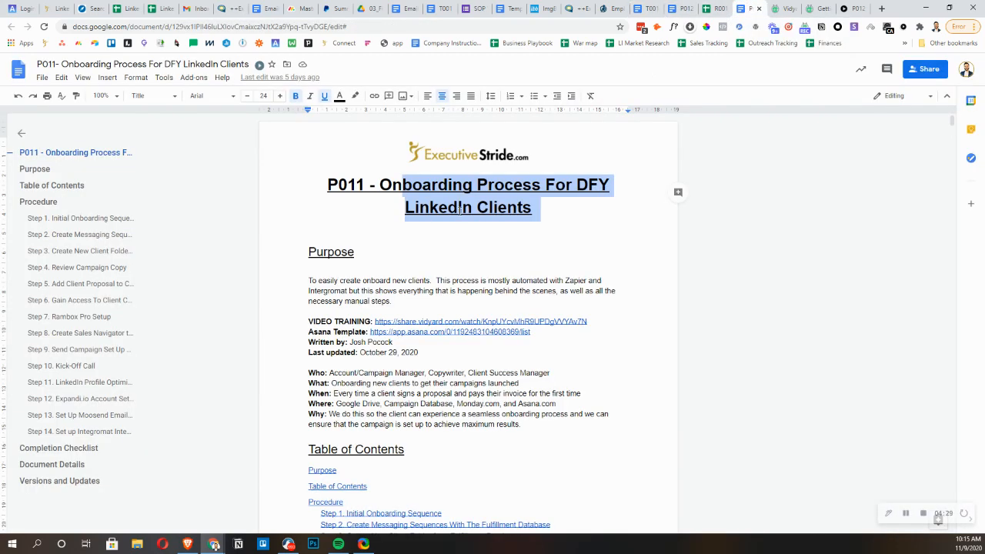
# Examine the completed Who, What, When, Where and Why fields of the P011 onboarding document
pyautogui.scroll(-2, 431, 301)
pyautogui.click(425, 253)
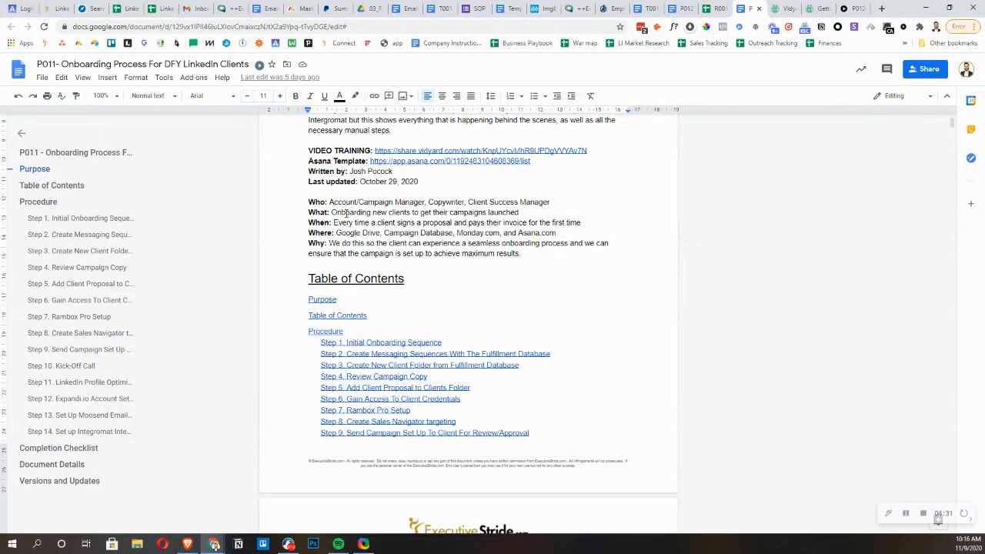
pyautogui.moveTo(330, 202); pyautogui.dragTo(534, 210)
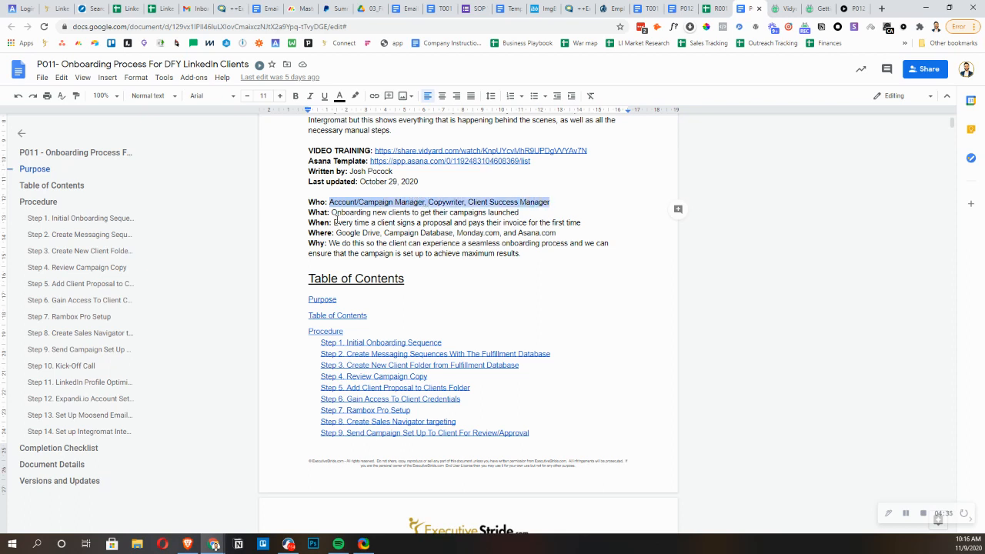
pyautogui.moveTo(332, 213); pyautogui.dragTo(504, 211)
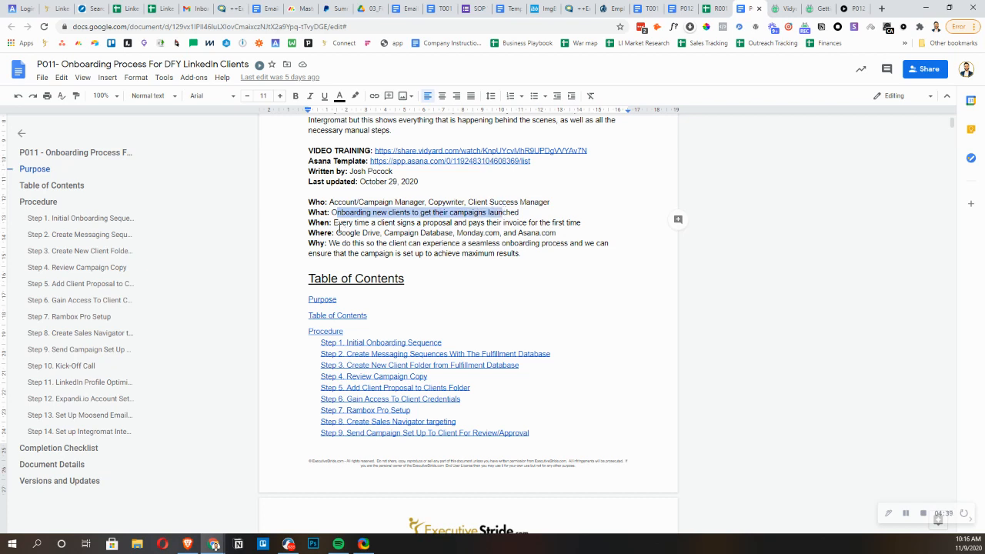
pyautogui.moveTo(338, 224); pyautogui.dragTo(546, 222)
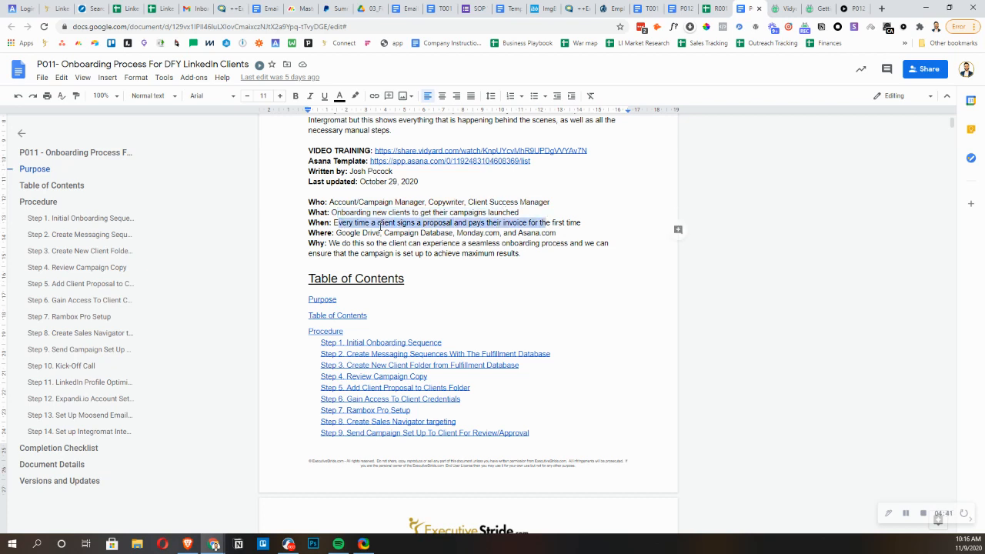
pyautogui.moveTo(337, 232); pyautogui.dragTo(385, 239)
pyautogui.click(407, 233)
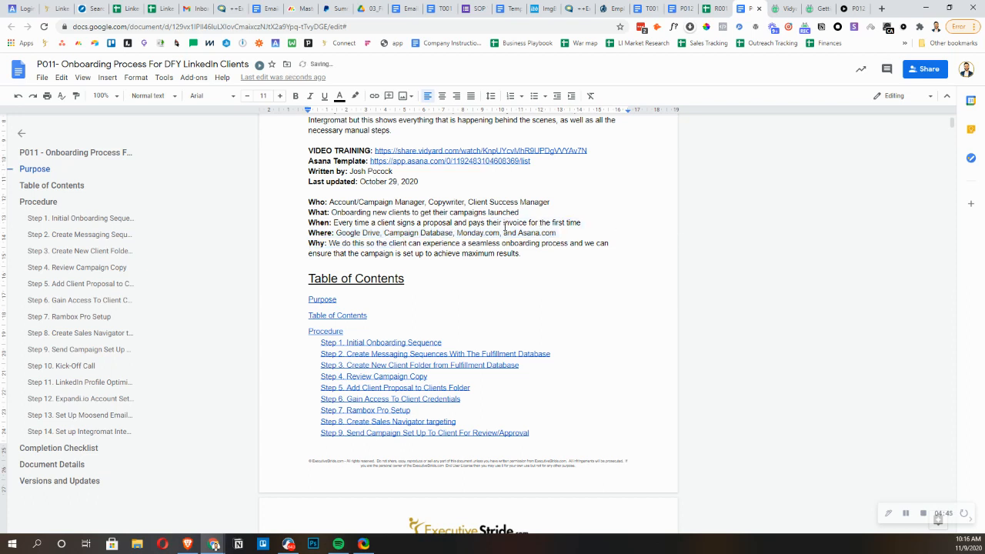
pyautogui.moveTo(336, 243); pyautogui.dragTo(552, 259)
pyautogui.click(464, 259)
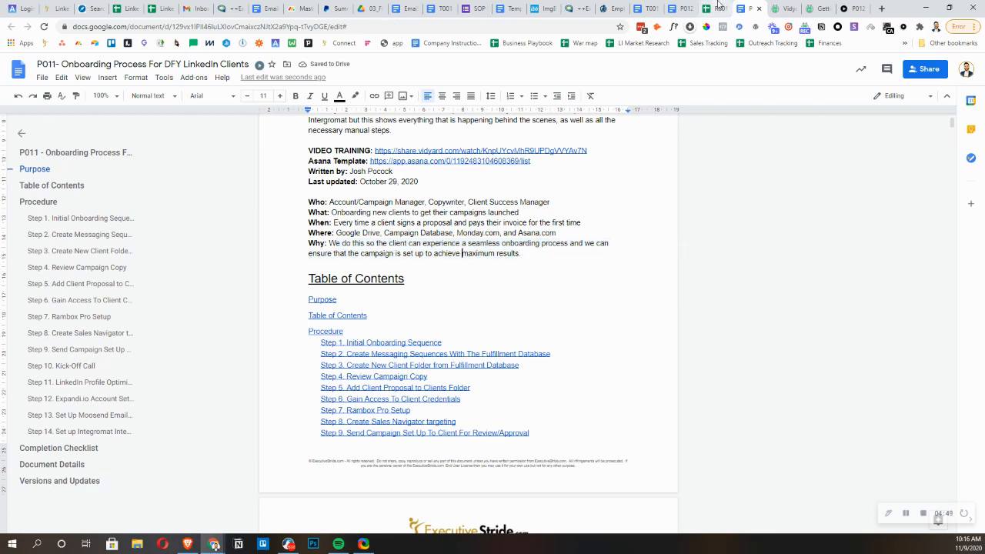
# Return to the P012 document and refresh its table of contents
pyautogui.hotkey('ctrl', 'shift', 'Tab')
pyautogui.hotkey('ctrl', 'shift', 'Tab')
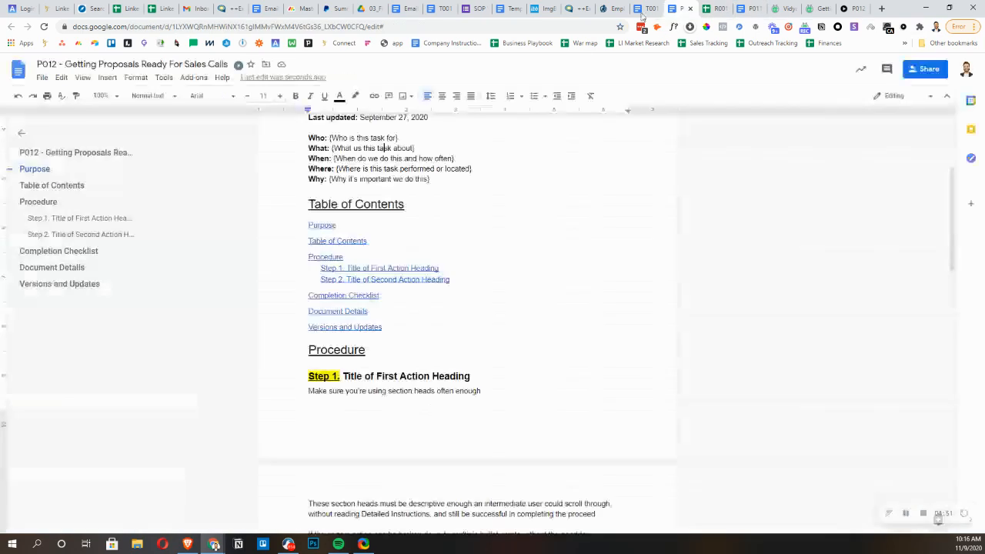
pyautogui.scroll(-1, 420, 269)
pyautogui.scroll(2, 385, 262)
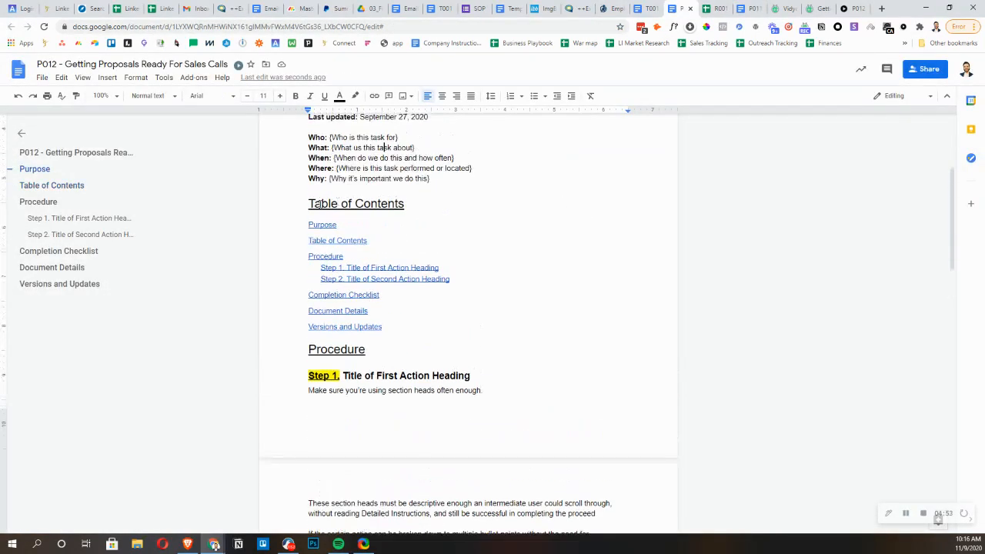
pyautogui.click(332, 267)
pyautogui.click(283, 225)
pyautogui.click(367, 203)
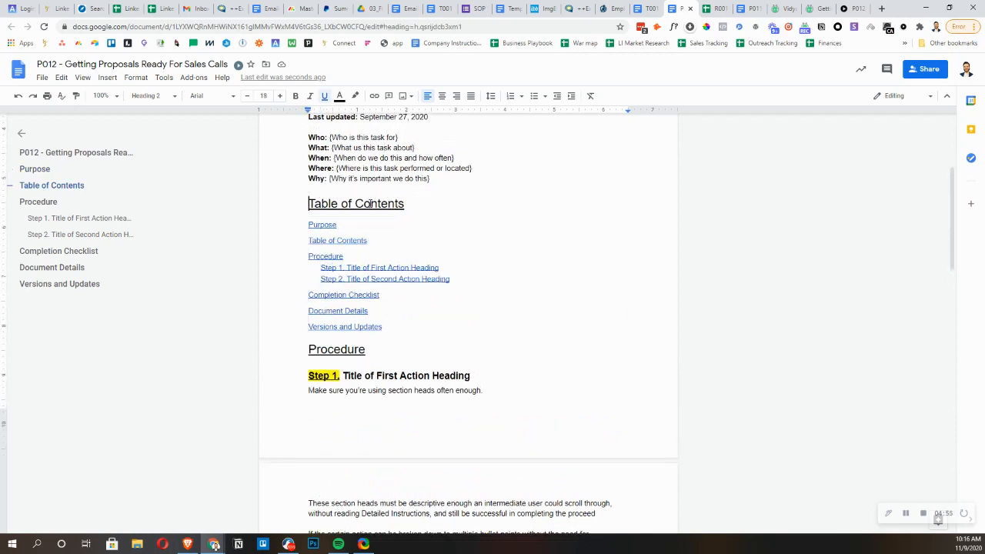
pyautogui.moveTo(332, 241); pyautogui.dragTo(343, 235)
pyautogui.click(365, 204)
pyautogui.click(458, 375)
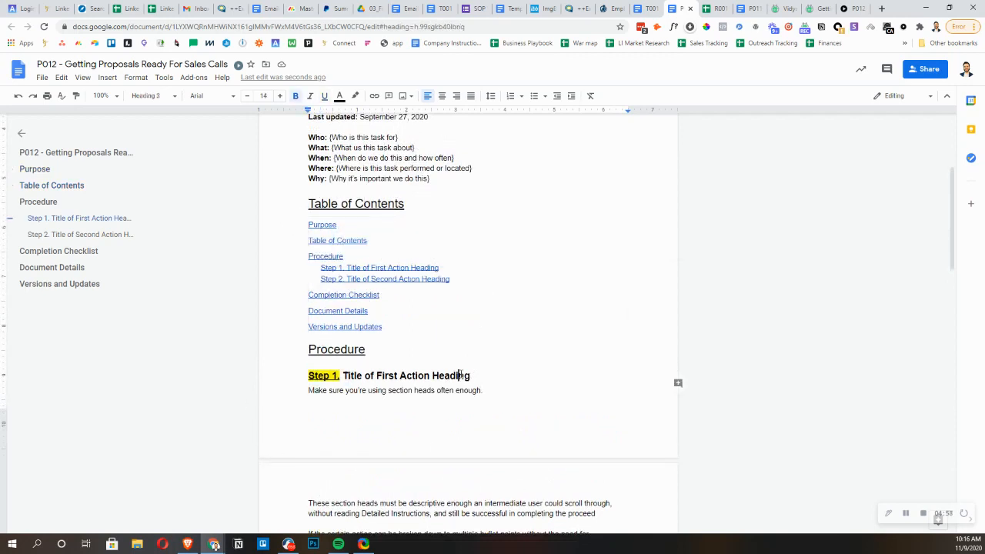
pyautogui.click(323, 256)
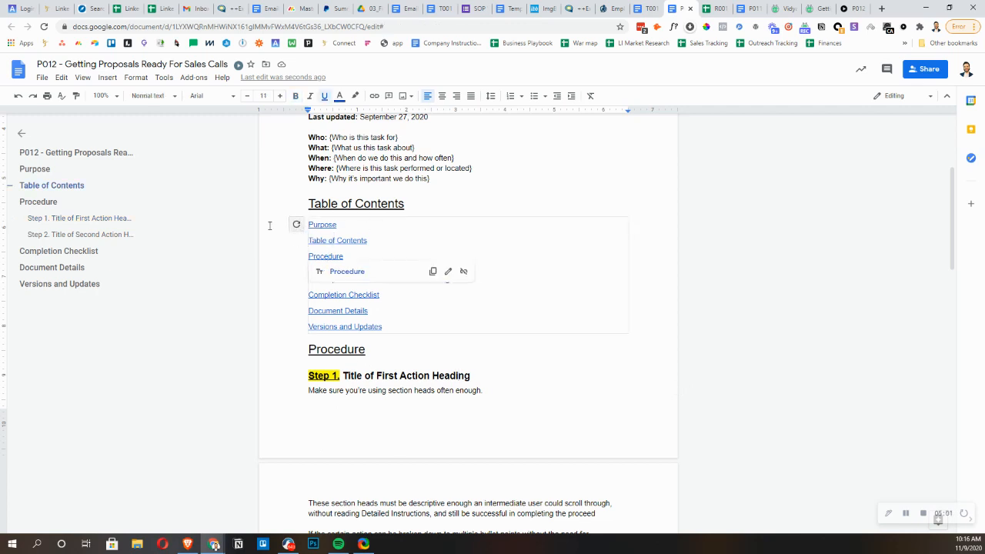
pyautogui.click(296, 225)
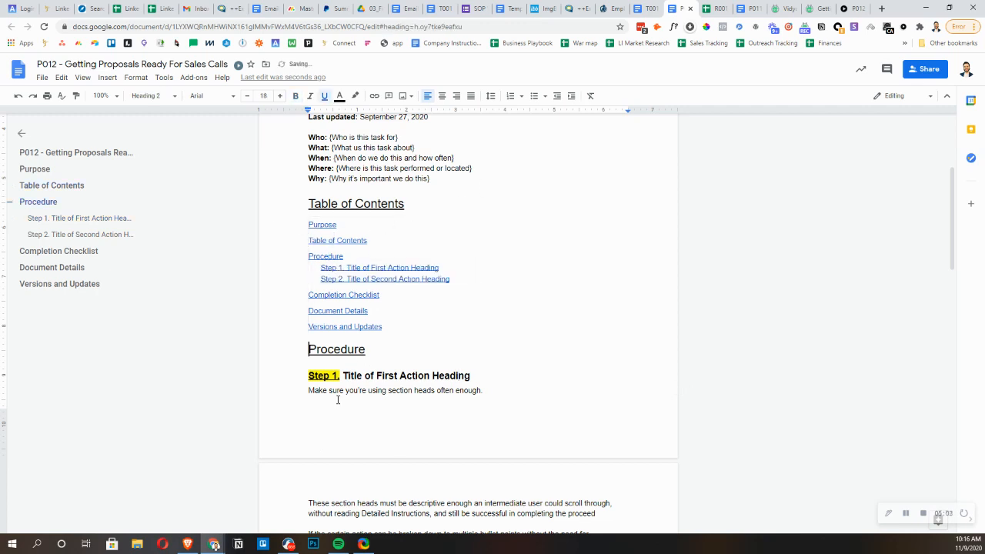
# Replace the "Step 1" label of the first action heading with REAGTGR and update the table of contents to match
pyautogui.moveTo(310, 376); pyautogui.dragTo(340, 376)
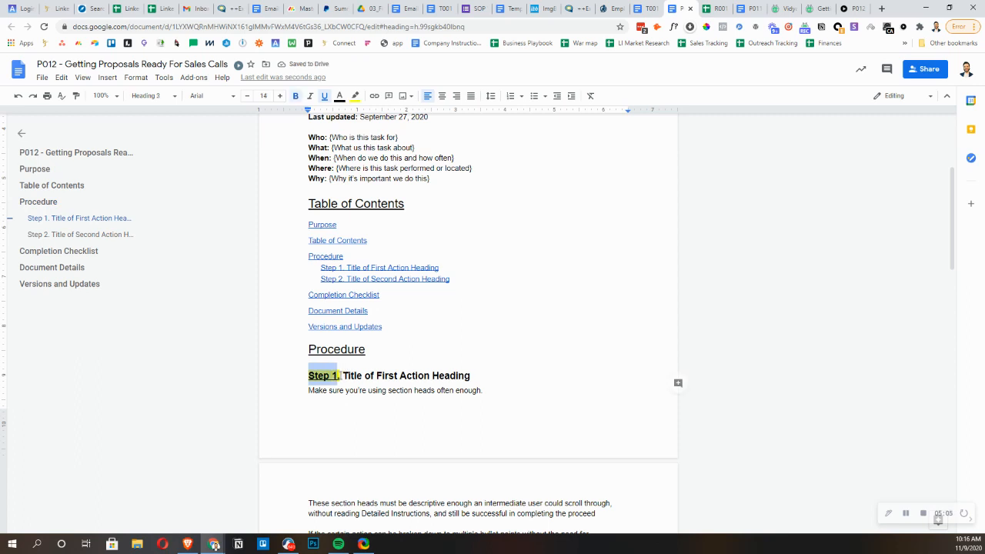
pyautogui.write('REAGTG')
pyautogui.write('R.')
pyautogui.click(348, 268)
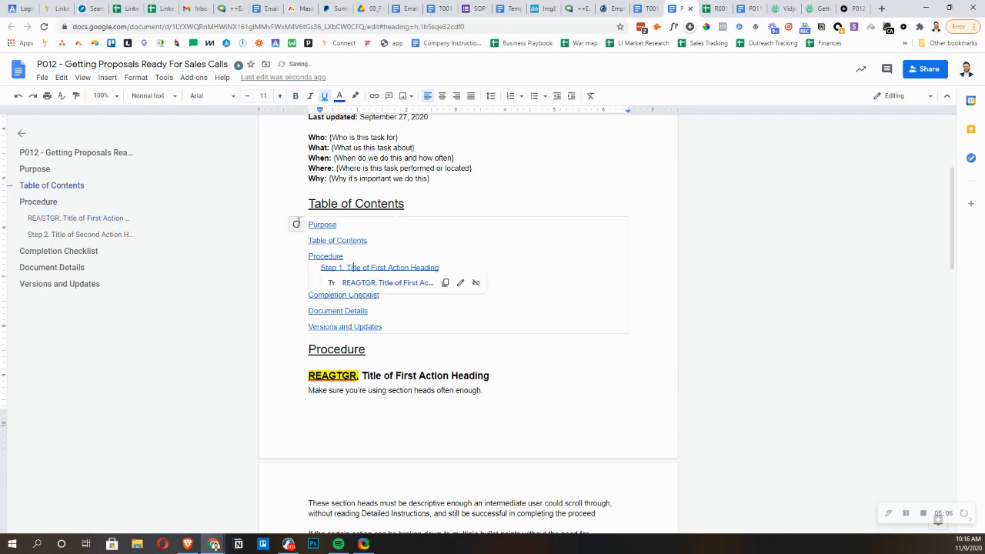
pyautogui.click(296, 226)
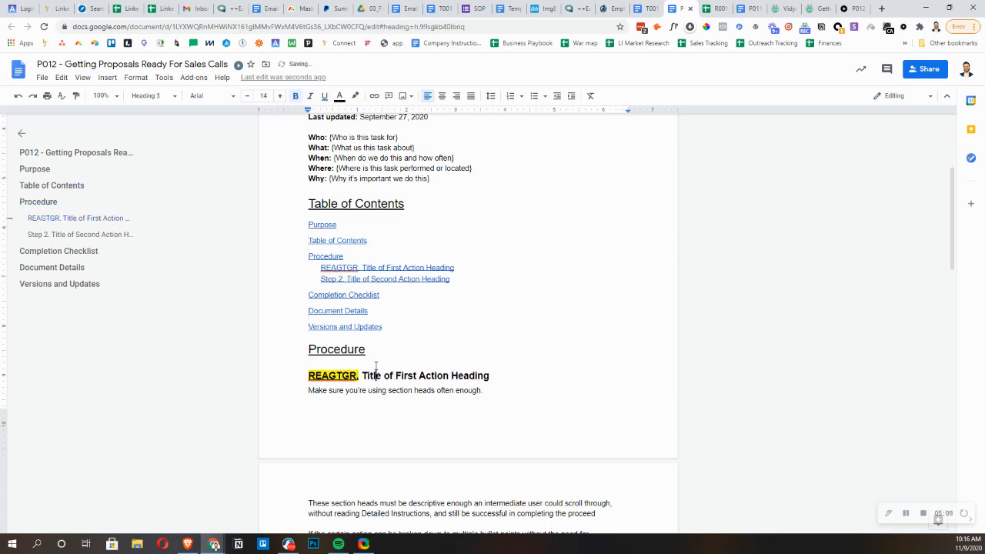
# Undo the test label in the first action heading and the table of contents update
pyautogui.hotkey('ctrl', 'z')
pyautogui.hotkey('ctrl', 'z')
pyautogui.hotkey('ctrl', 'z')
# Look over the table of contents and the start of the Procedure section in the P012 document
pyautogui.scroll(-5, 279, 354)
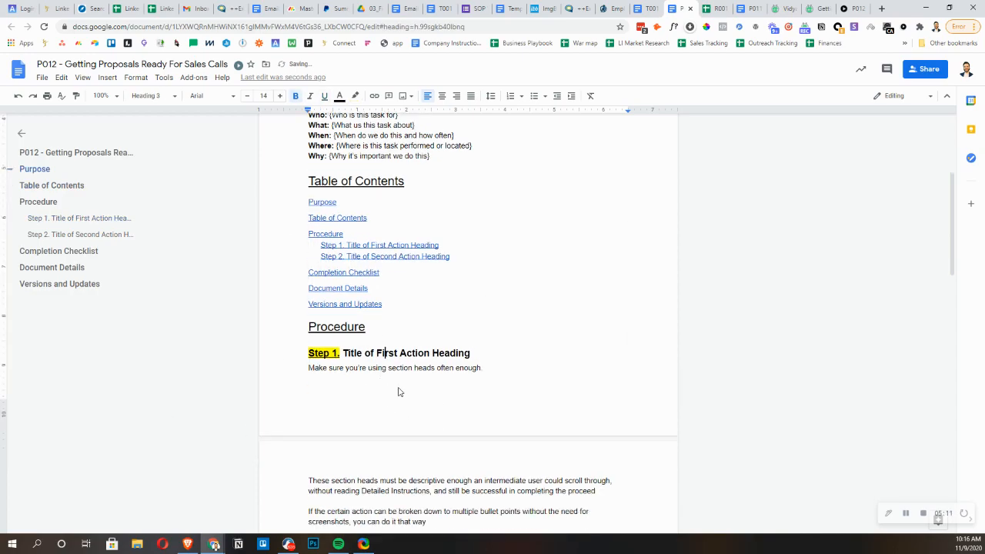
pyautogui.scroll(4, 450, 276)
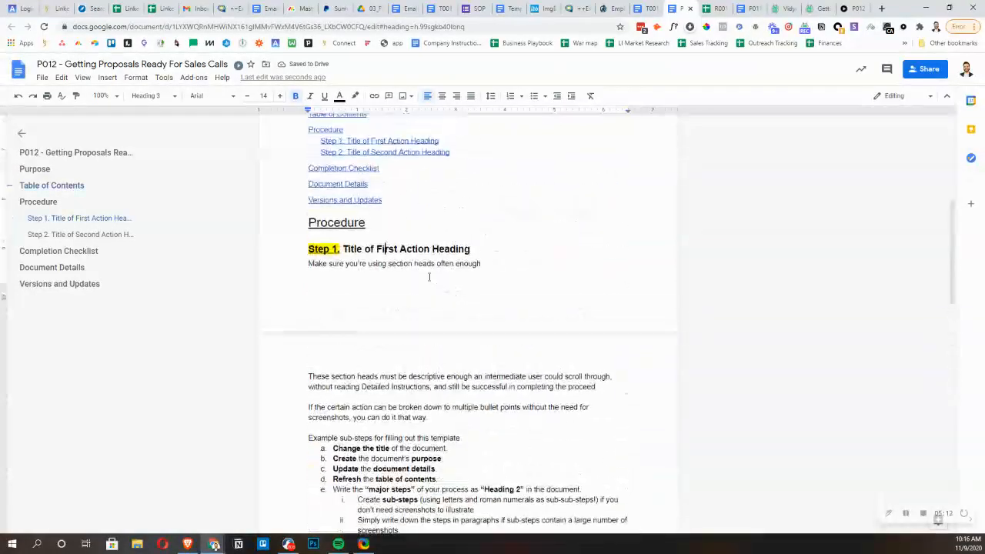
pyautogui.click(356, 223)
pyautogui.click(422, 336)
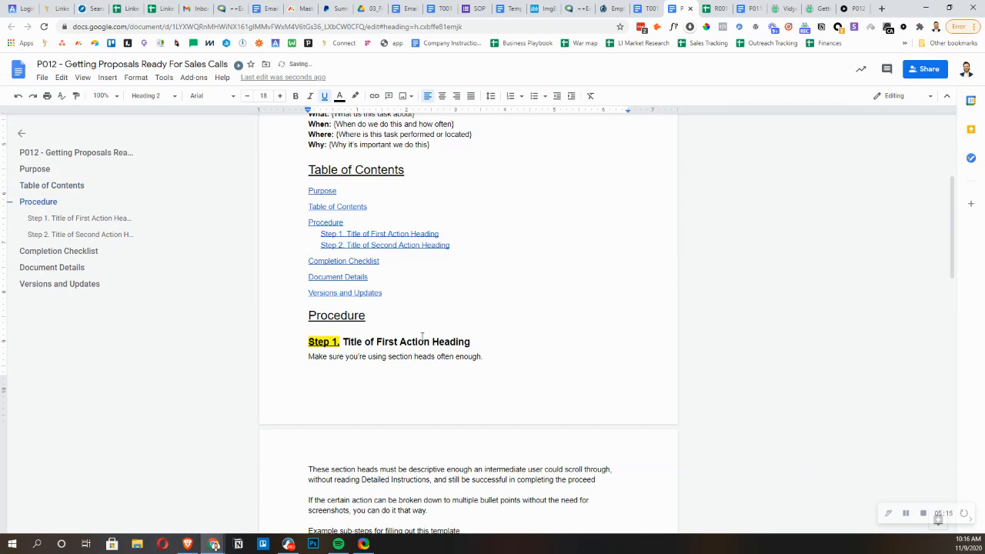
pyautogui.click(362, 223)
pyautogui.scroll(3, 431, 364)
pyautogui.scroll(-5, 454, 377)
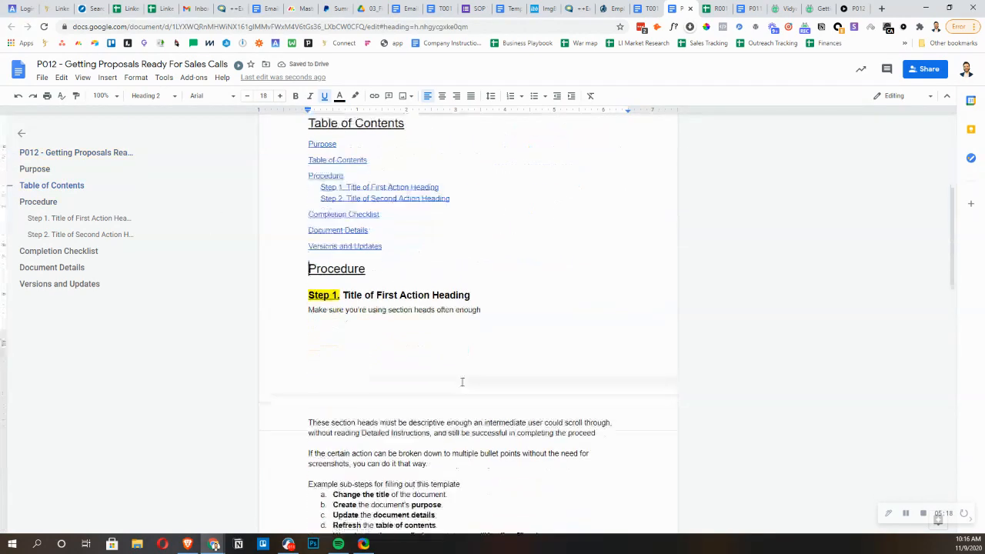
pyautogui.scroll(2, 460, 377)
# Delete the template guidance text between the Step 1 heading and its lettered sub-steps
pyautogui.moveTo(306, 307); pyautogui.dragTo(339, 307)
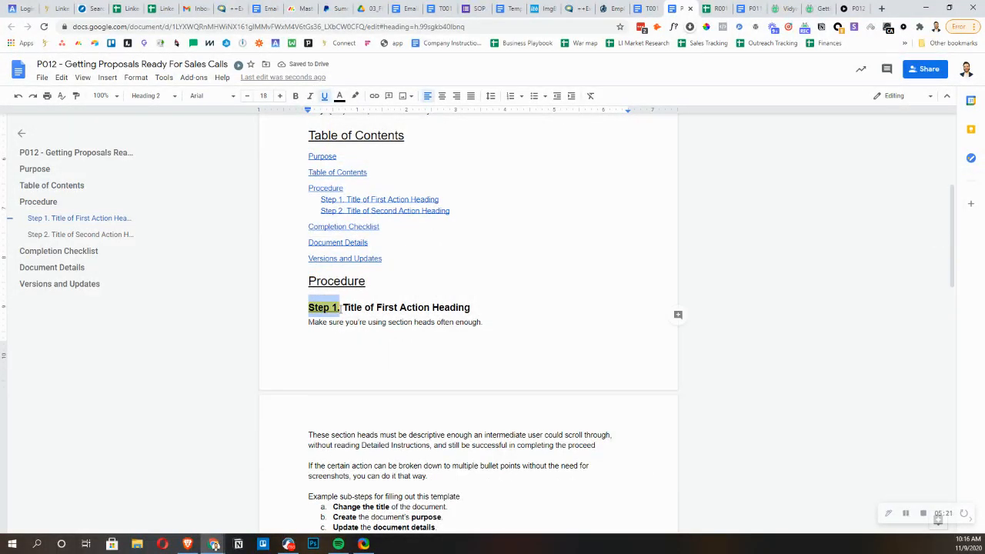
pyautogui.tripleClick(303, 307)
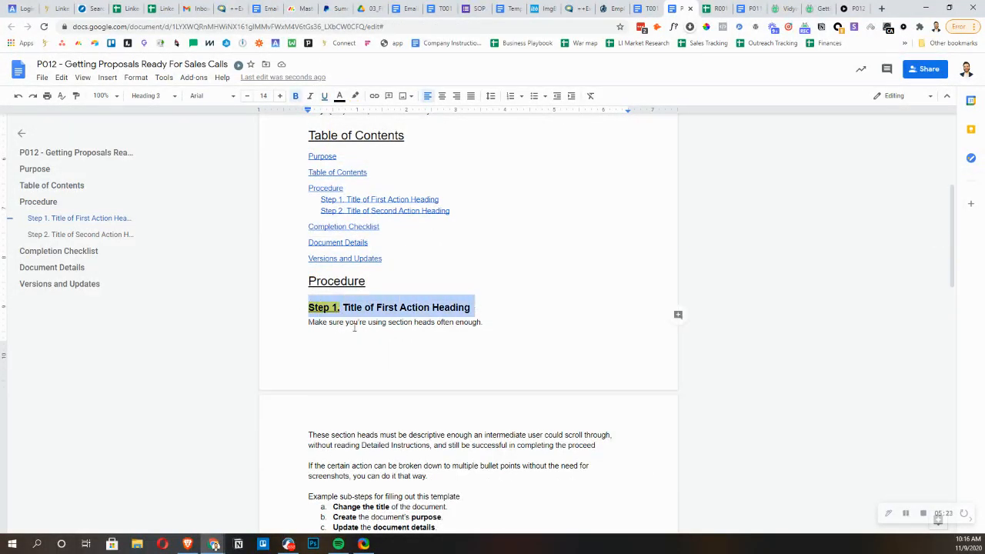
pyautogui.click(308, 307)
pyautogui.moveTo(307, 307); pyautogui.dragTo(463, 497)
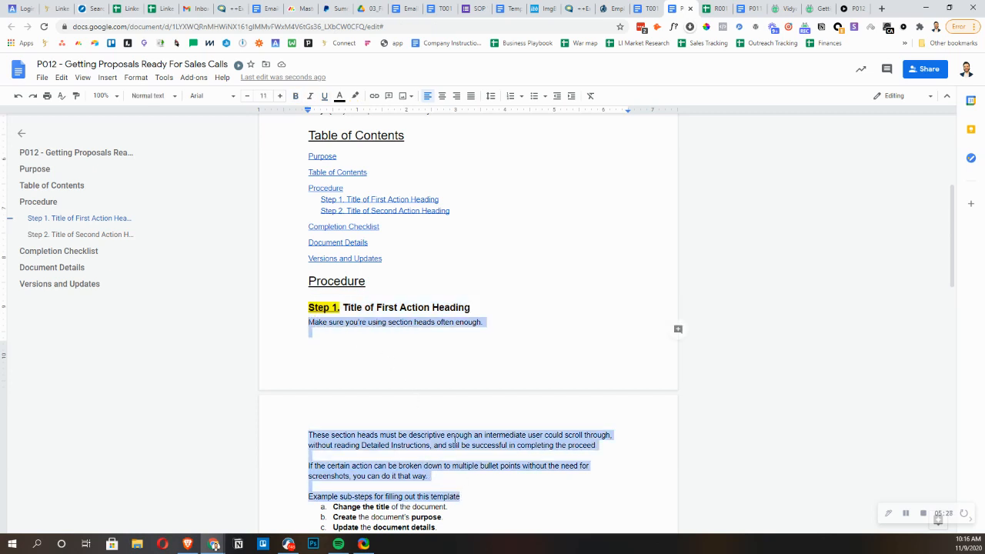
pyautogui.press('BackSpace')
pyautogui.press('BackSpace')
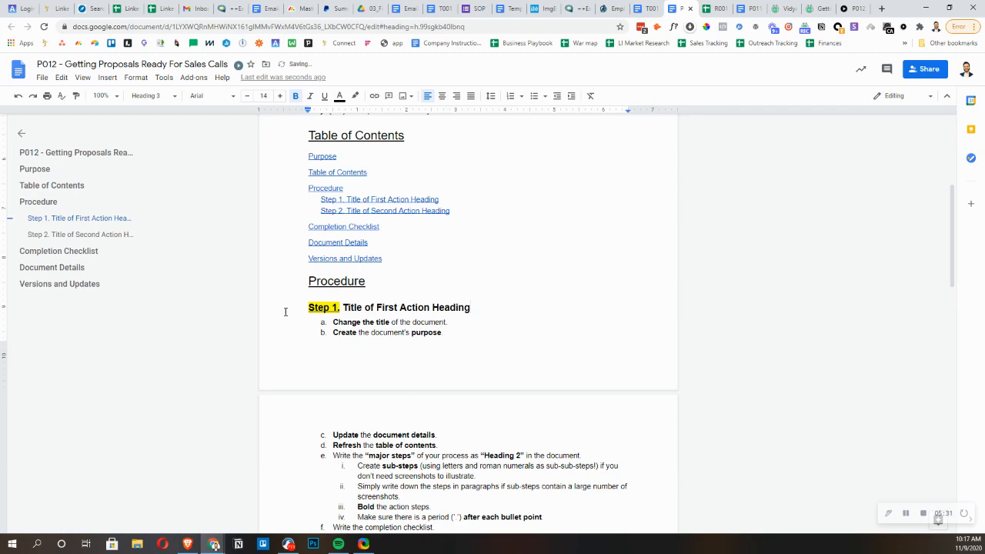
# Replace the Step 1 placeholder title with "Go to PandaDoc"
pyautogui.moveTo(343, 307); pyautogui.dragTo(471, 309)
pyautogui.scroll(3, 483, 320)
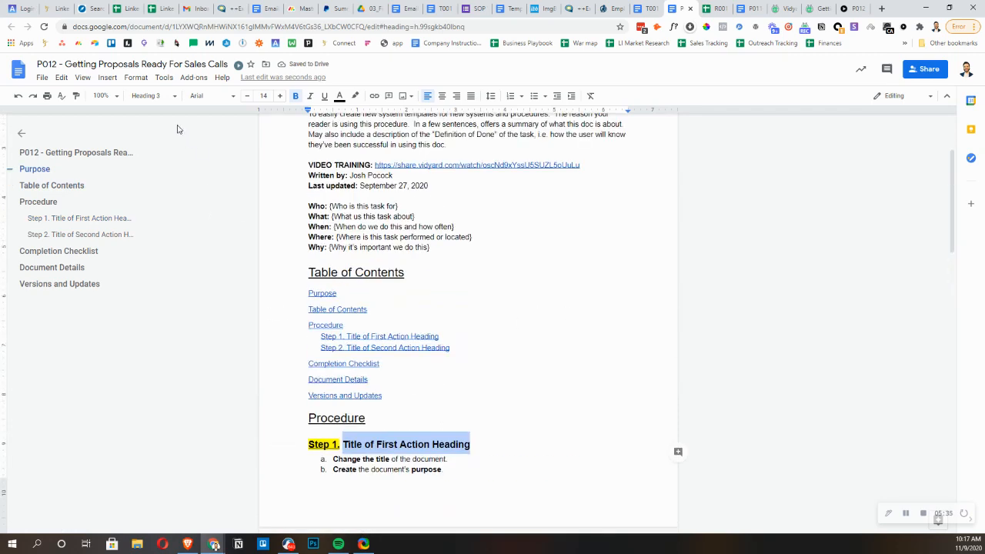
pyautogui.write('Go')
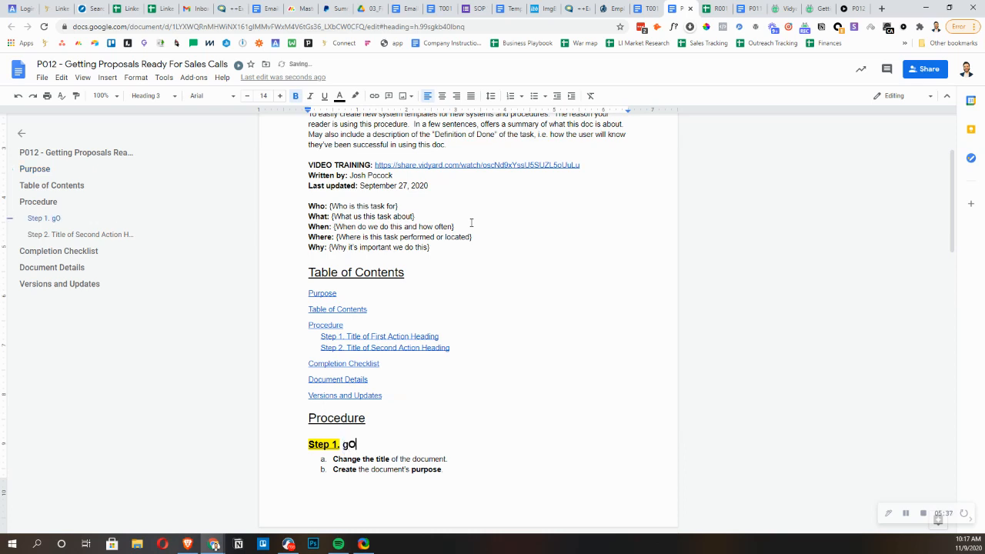
pyautogui.press('BackSpace')
pyautogui.press('BackSpace')
pyautogui.write('Go to PandaDoc')
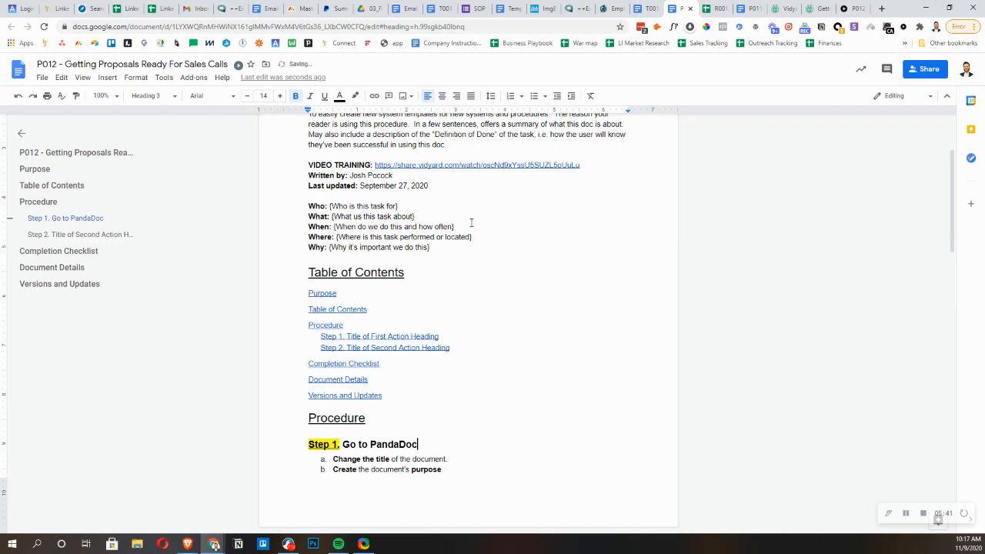
# Rewrite the first sub-step under Step 1 as "Click on the dashboard icon", keeping the action word bold
pyautogui.scroll(-3, 446, 305)
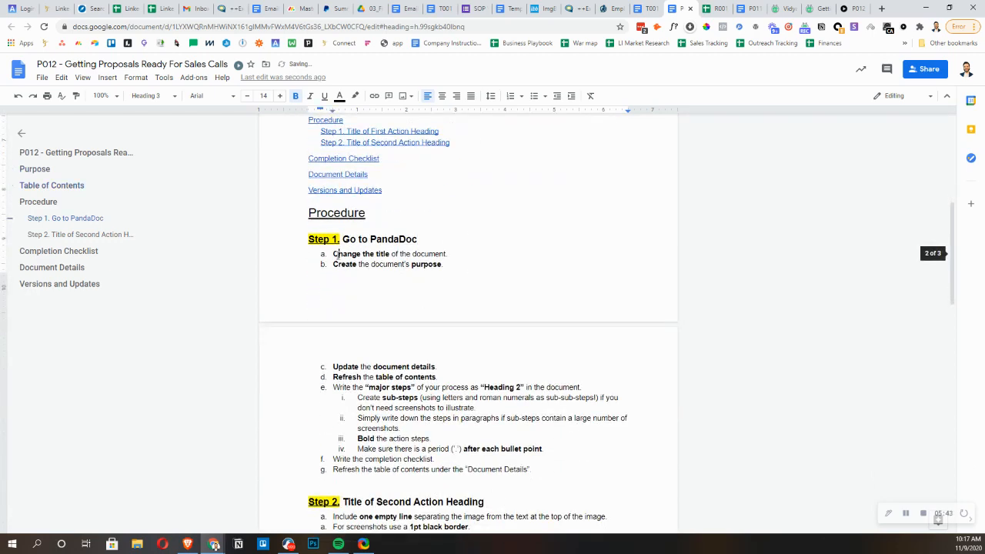
pyautogui.click(335, 253)
pyautogui.hotkey('shift', 'Up')
pyautogui.moveTo(335, 253)
pyautogui.mouseDown()
pyautogui.moveTo(393, 254)
pyautogui.moveTo(354, 254)
pyautogui.mouseUp()
pyautogui.write('Clickoon ')
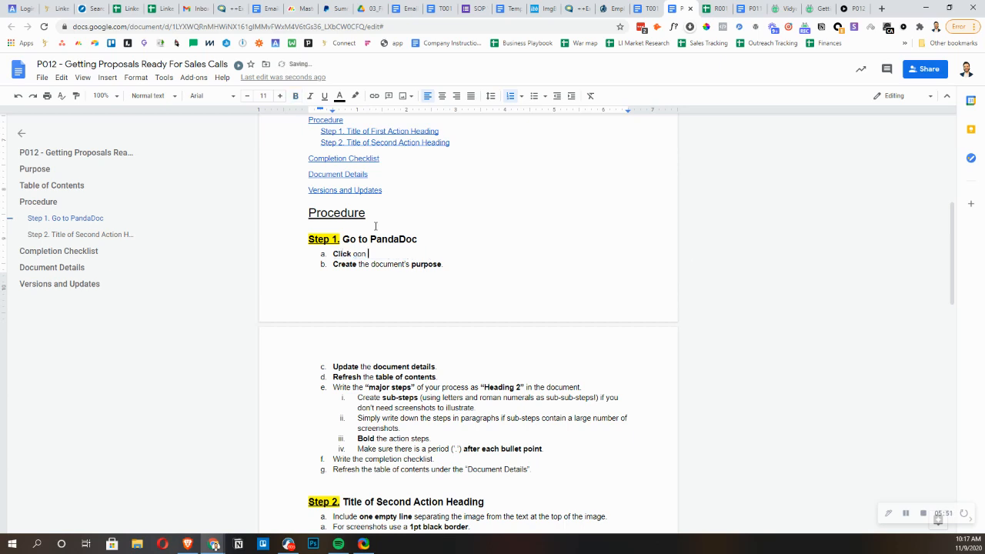
pyautogui.write('t')
pyautogui.press('BackSpace')
pyautogui.press('BackSpace')
pyautogui.press('BackSpace')
pyautogui.write('the dashboard icon')
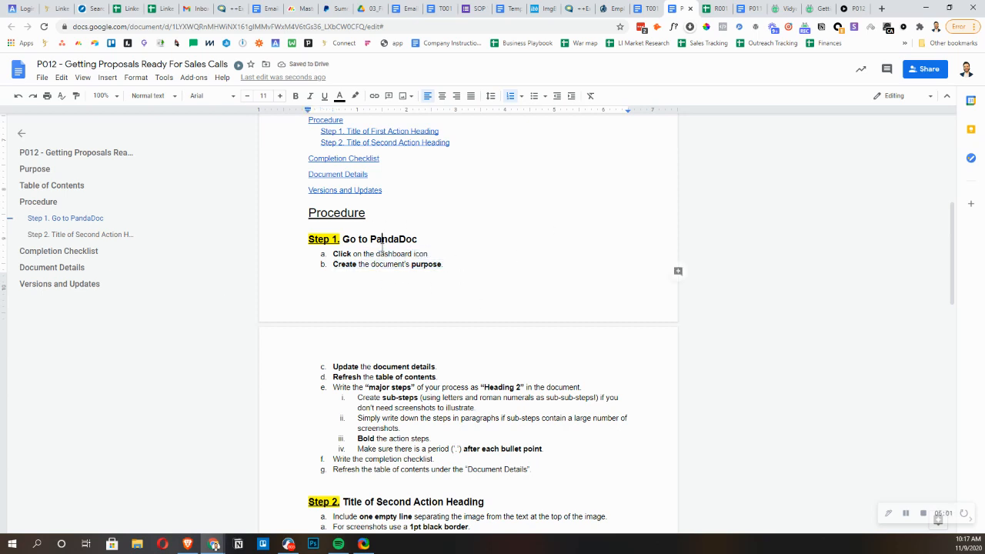
pyautogui.doubleClick(350, 240)
pyautogui.moveTo(368, 249); pyautogui.dragTo(341, 256)
pyautogui.click(398, 254)
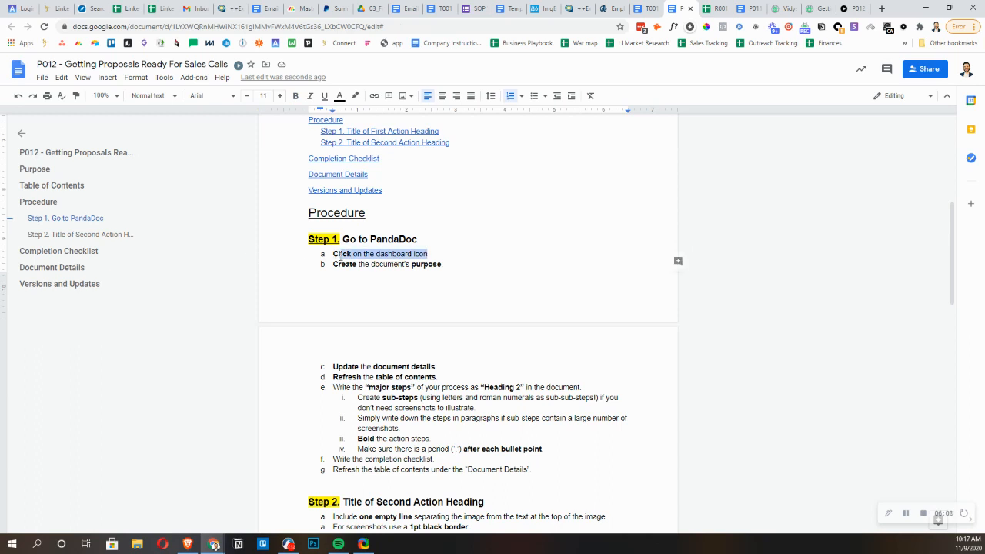
pyautogui.click(411, 253)
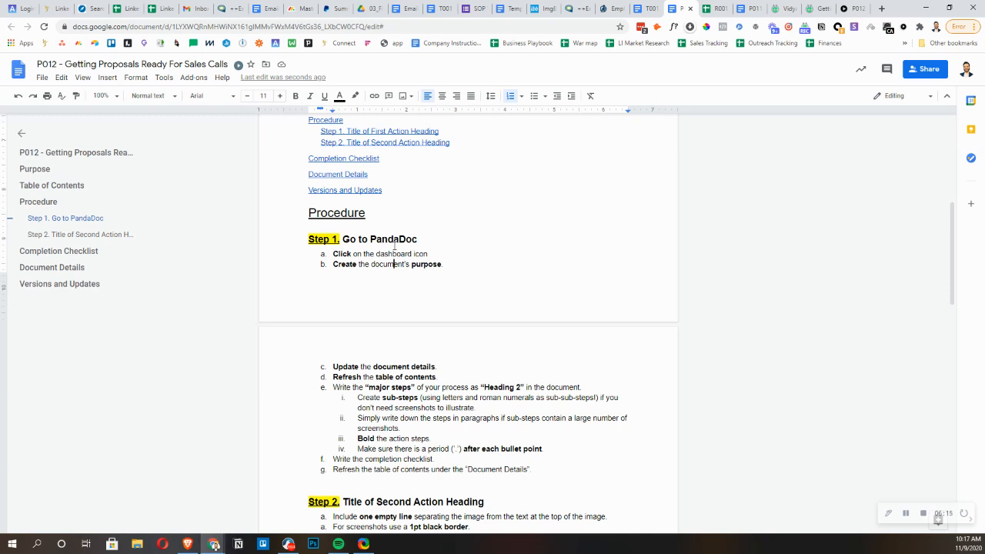
pyautogui.doubleClick(441, 247)
pyautogui.doubleClick(448, 258)
# Reopen the P011 onboarding document and review how Step 1 combines lettered sub-steps, annotated screenshots and image links
pyautogui.click(616, 9)
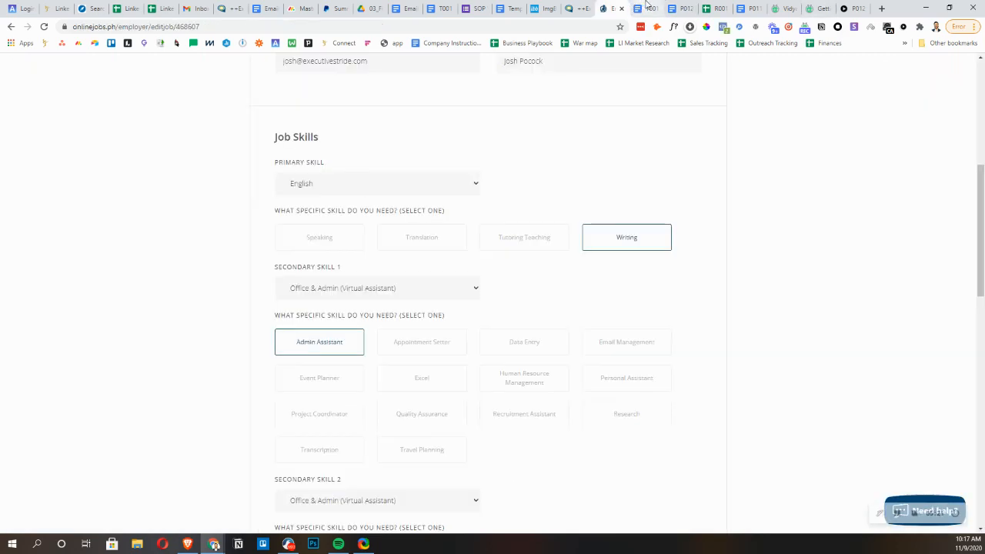
pyautogui.click(646, 9)
pyautogui.click(750, 8)
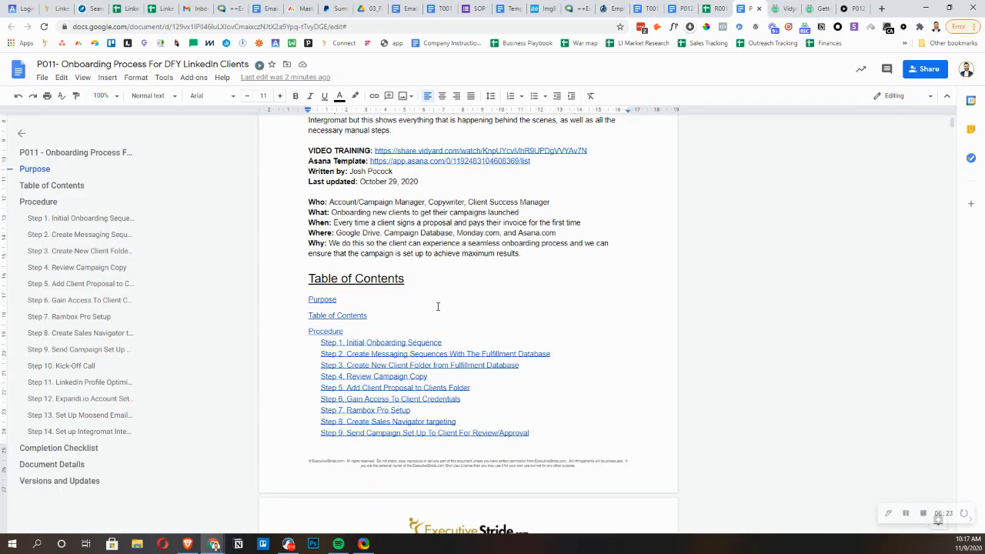
pyautogui.scroll(-12, 441, 293)
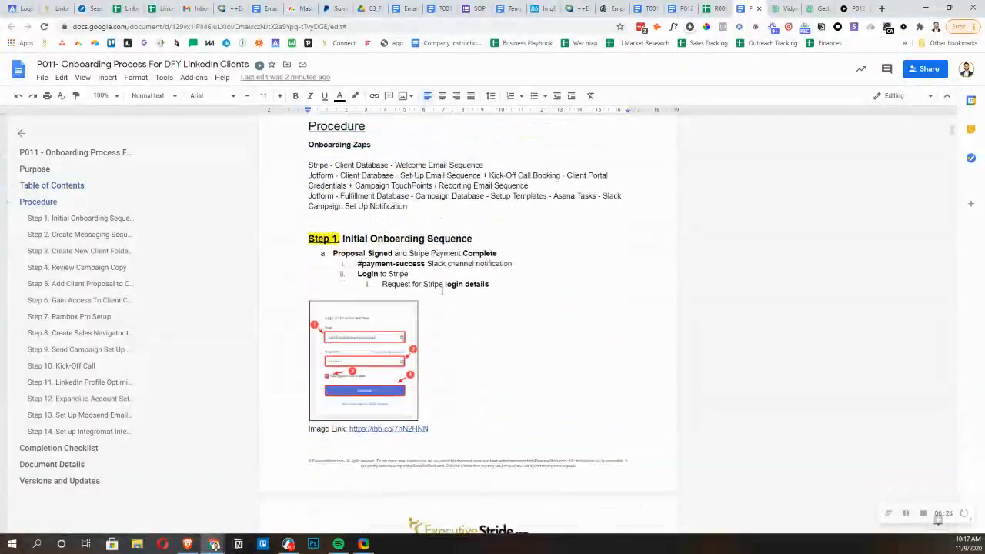
pyautogui.scroll(-3, 441, 293)
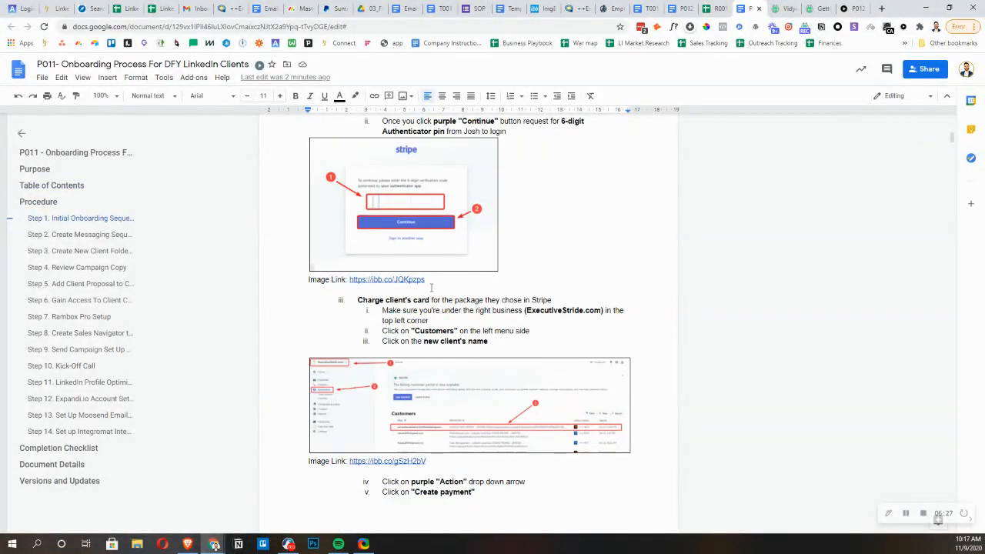
# Examine how Steps 4 and 5 of the P011 document structure headings, lettered sub-steps and Roman-numeral sub-sub-steps with bold keywords
pyautogui.scroll(-1, 336, 293)
pyautogui.scroll(-15, 335, 294)
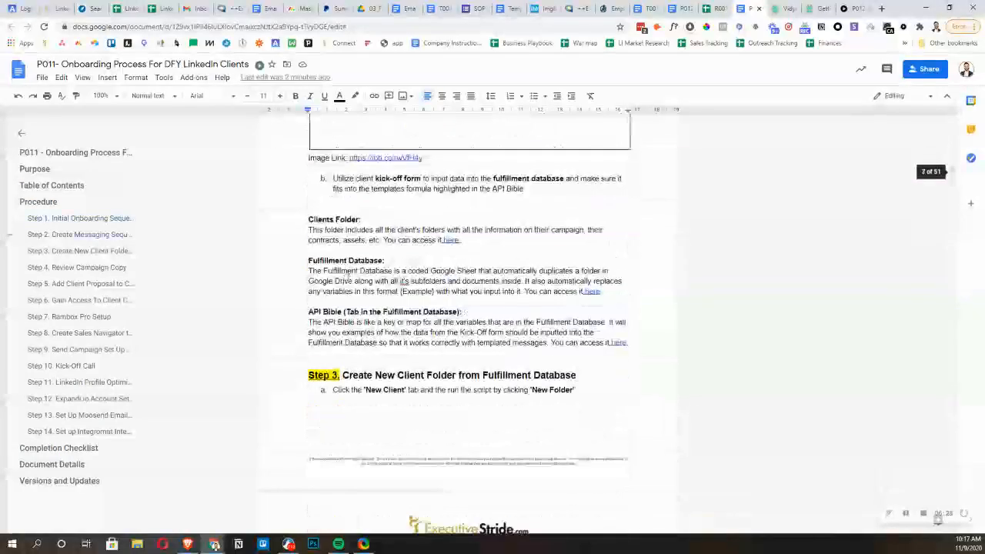
pyautogui.scroll(-15, 348, 277)
pyautogui.scroll(3, 351, 277)
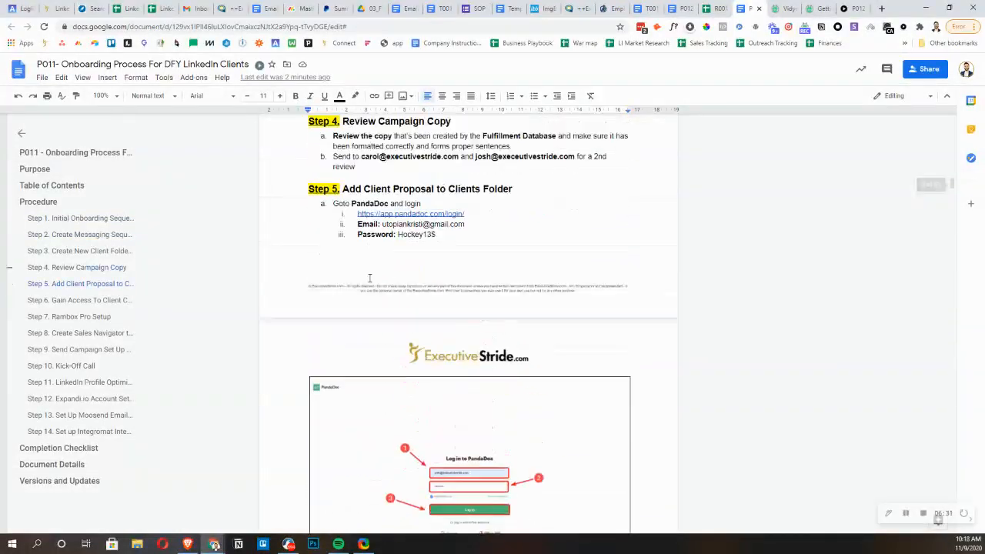
pyautogui.scroll(-5, 362, 277)
pyautogui.scroll(-4, 369, 277)
pyautogui.scroll(11, 391, 282)
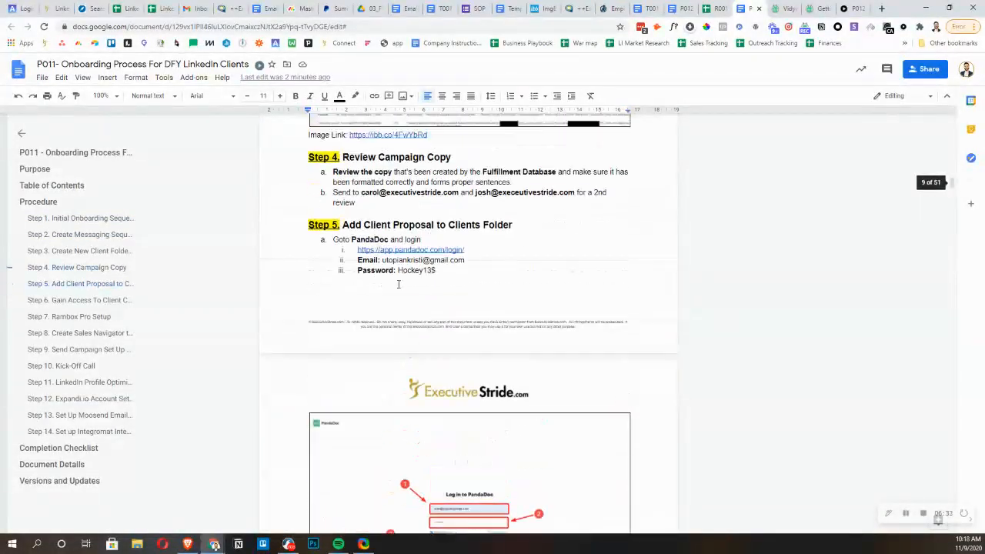
pyautogui.scroll(1, 478, 267)
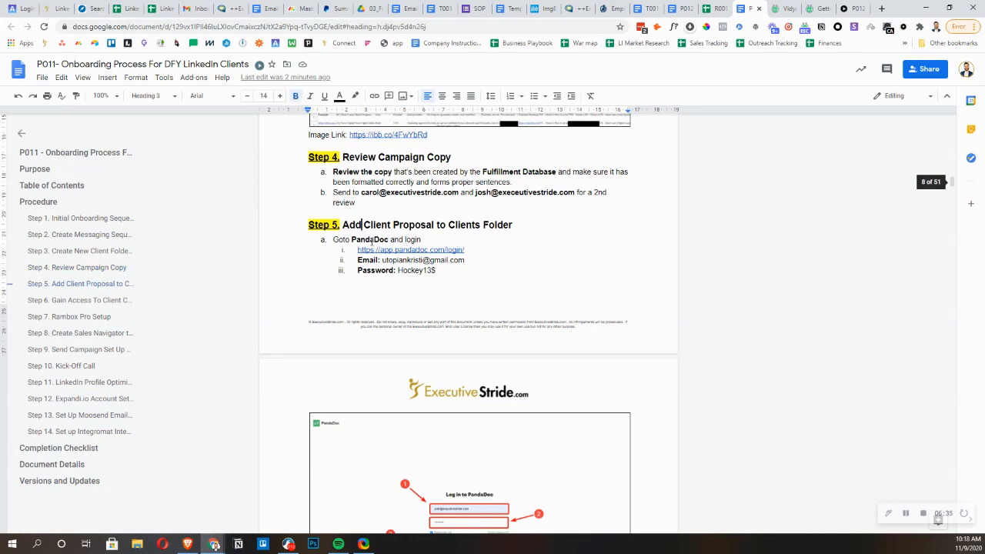
pyautogui.moveTo(339, 239); pyautogui.dragTo(411, 240)
pyautogui.click(420, 240)
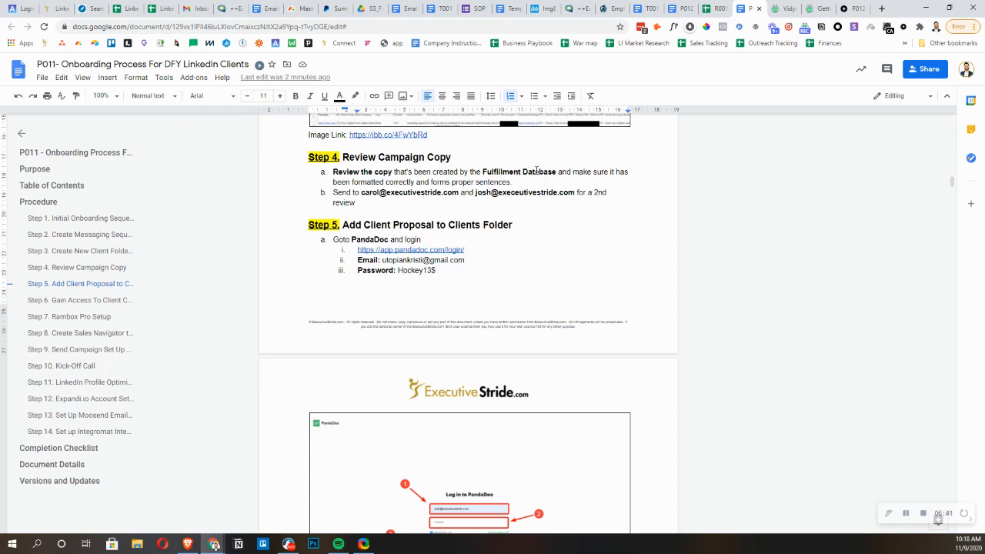
pyautogui.scroll(1, 392, 292)
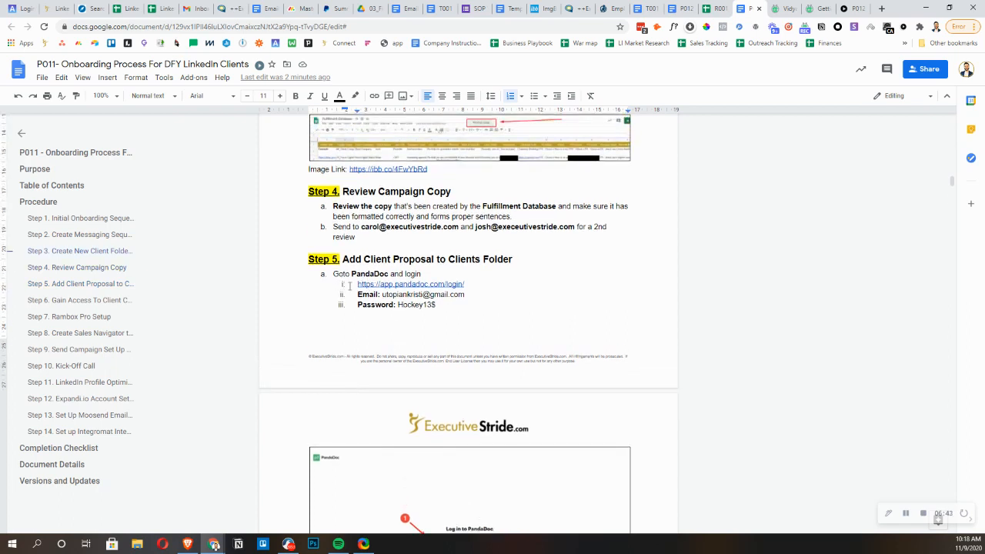
pyautogui.click(398, 305)
# Return to the P012 document, try uppercase Roman numerals for the lettered sub-steps under Step 1, and undo the change
pyautogui.click(715, 9)
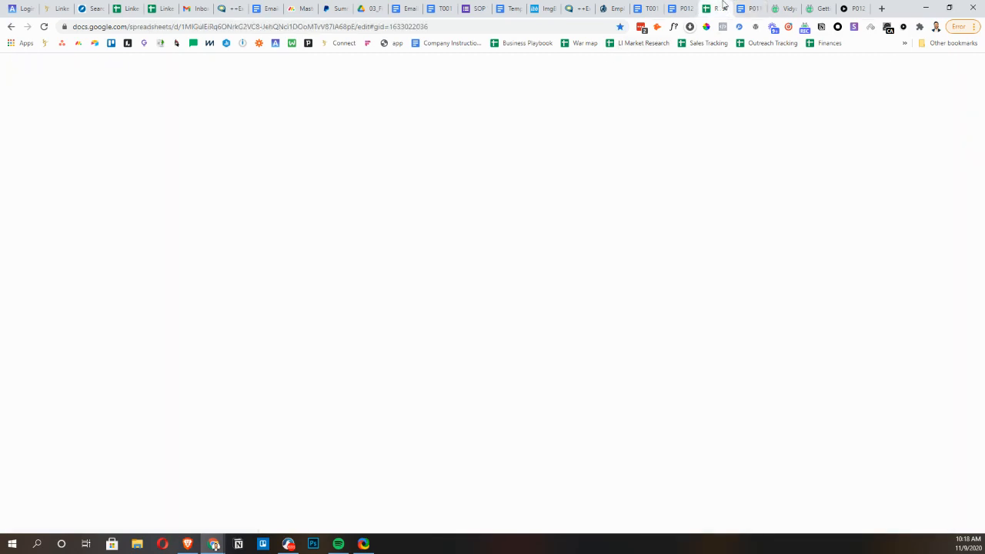
pyautogui.click(653, 8)
pyautogui.click(683, 8)
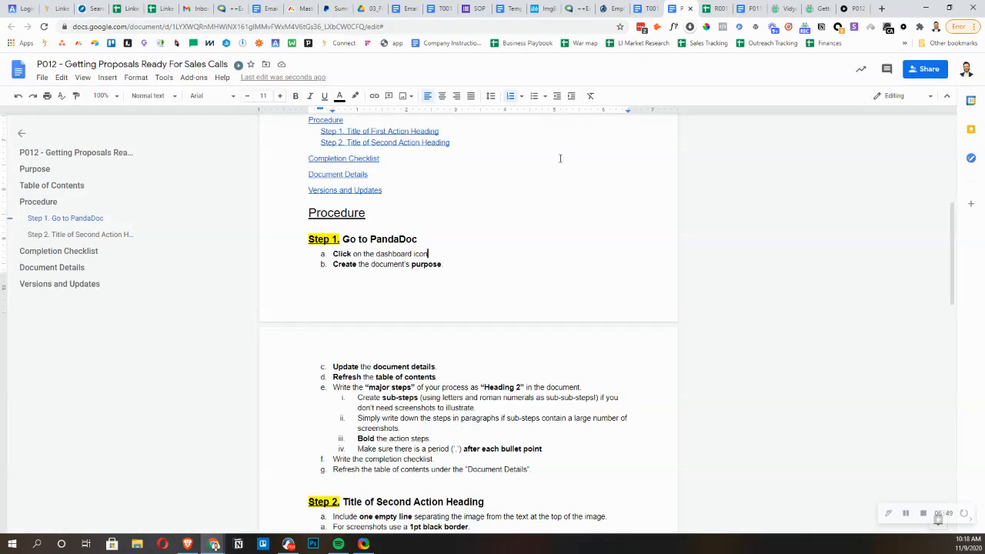
pyautogui.click(331, 240)
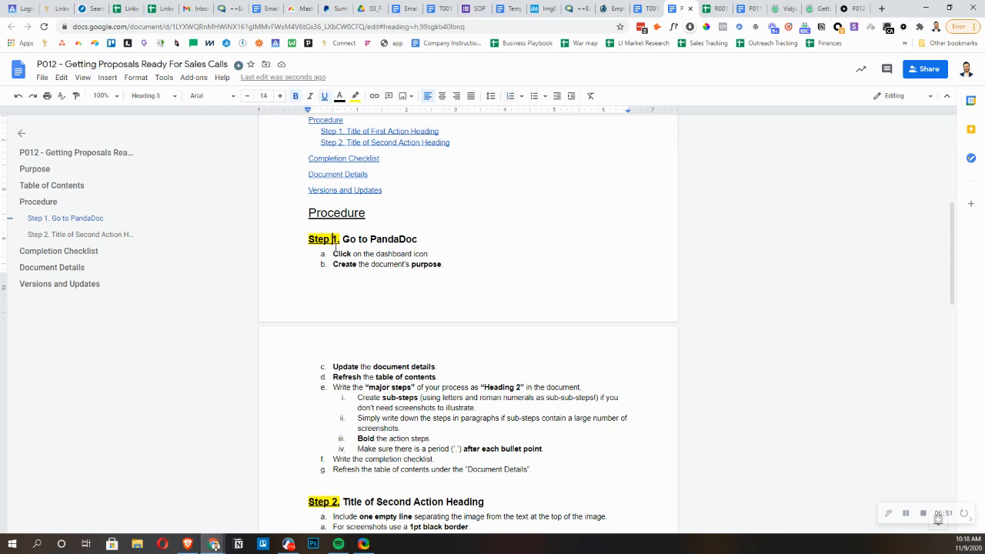
pyautogui.click(325, 254)
pyautogui.click(328, 258)
pyautogui.click(324, 254)
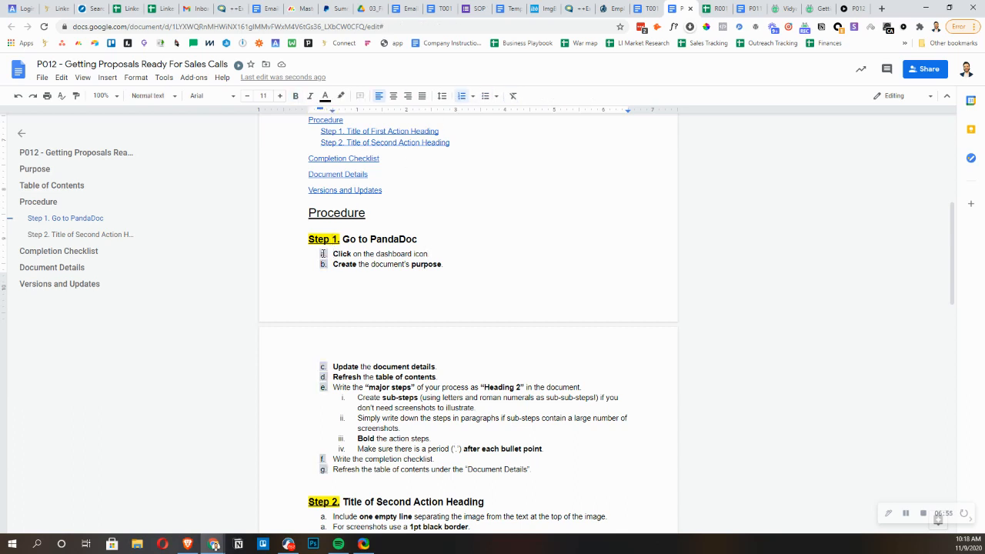
pyautogui.rightClick(322, 254)
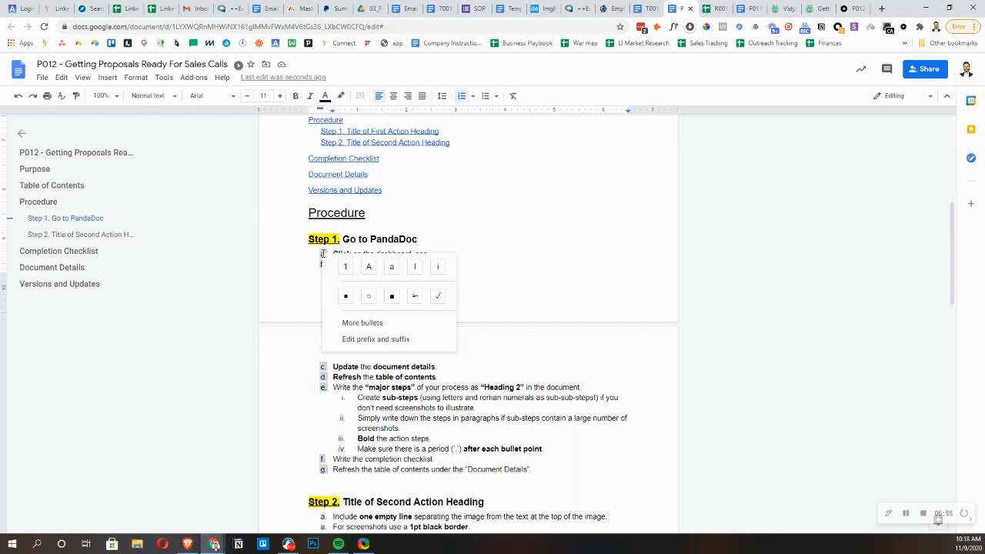
pyautogui.click(414, 267)
pyautogui.hotkey('ctrl', 'z')
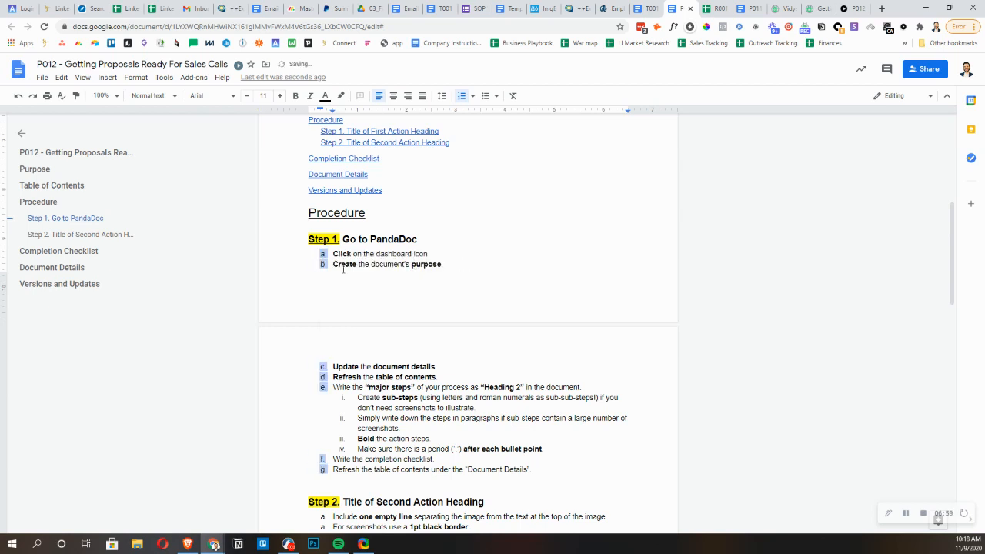
# Try inserting an empty sub-sub-step under sub-step e of Step 1 with lowercase Roman numerals, and remove it again
pyautogui.click(343, 266)
pyautogui.scroll(-1, 330, 368)
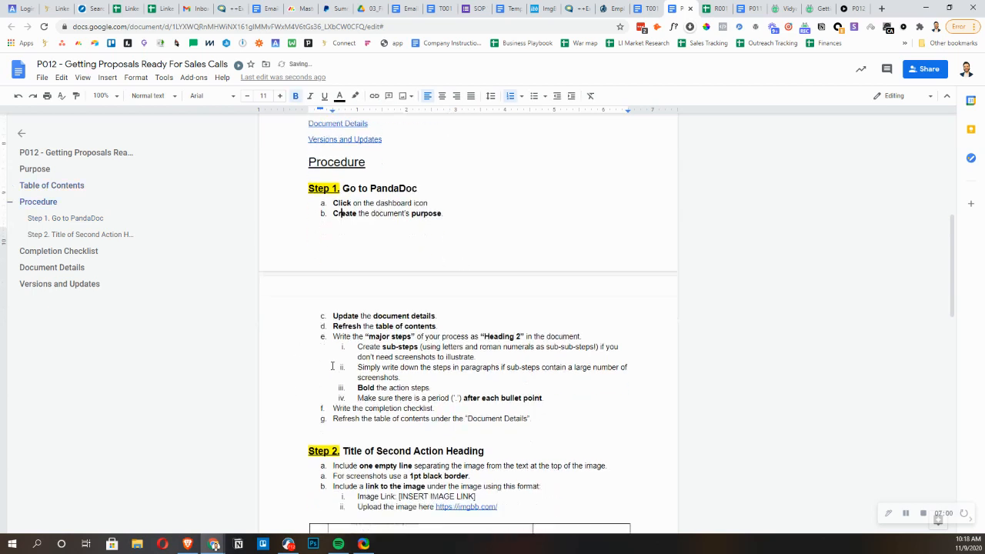
pyautogui.click(358, 329)
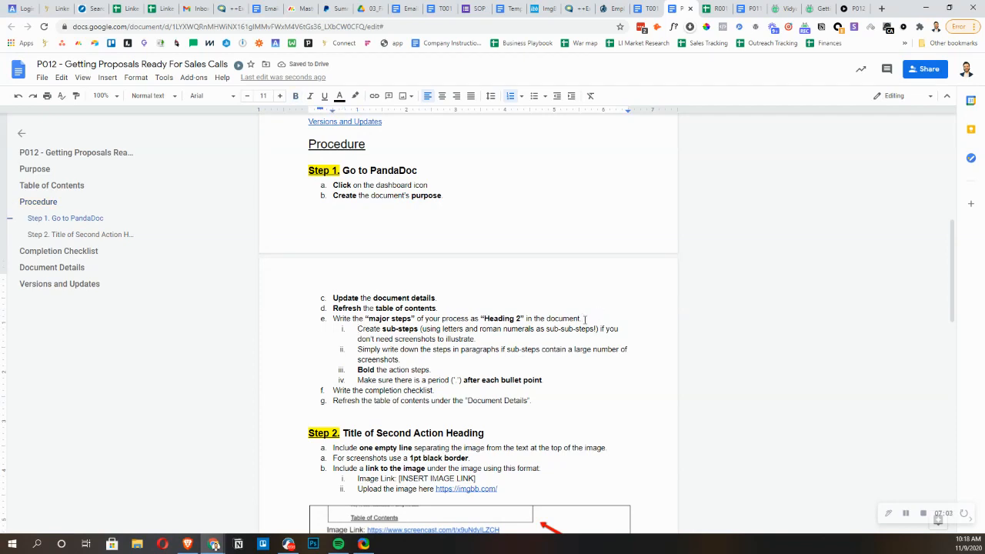
pyautogui.press('Return')
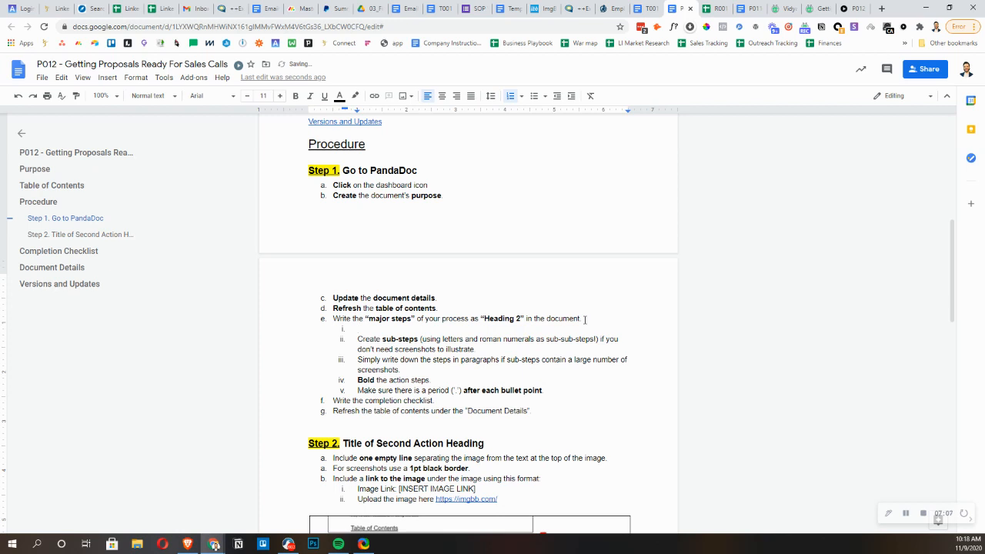
pyautogui.click(344, 328)
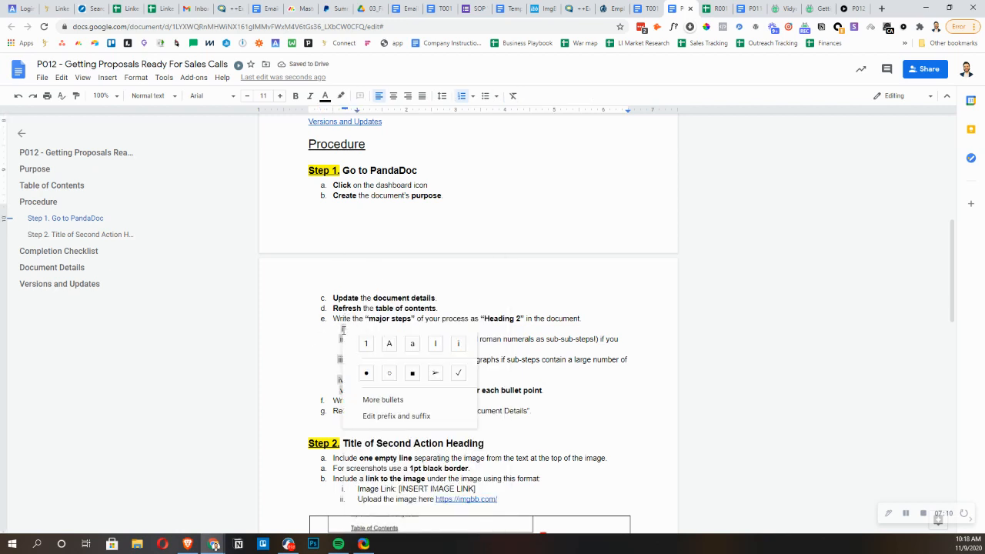
pyautogui.click(456, 344)
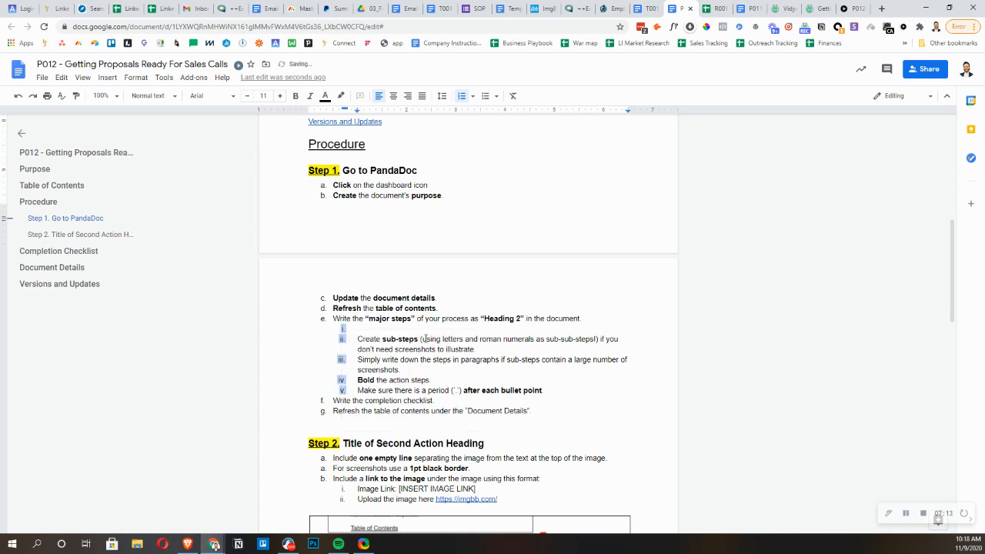
pyautogui.press('BackSpace')
pyautogui.press('BackSpace')
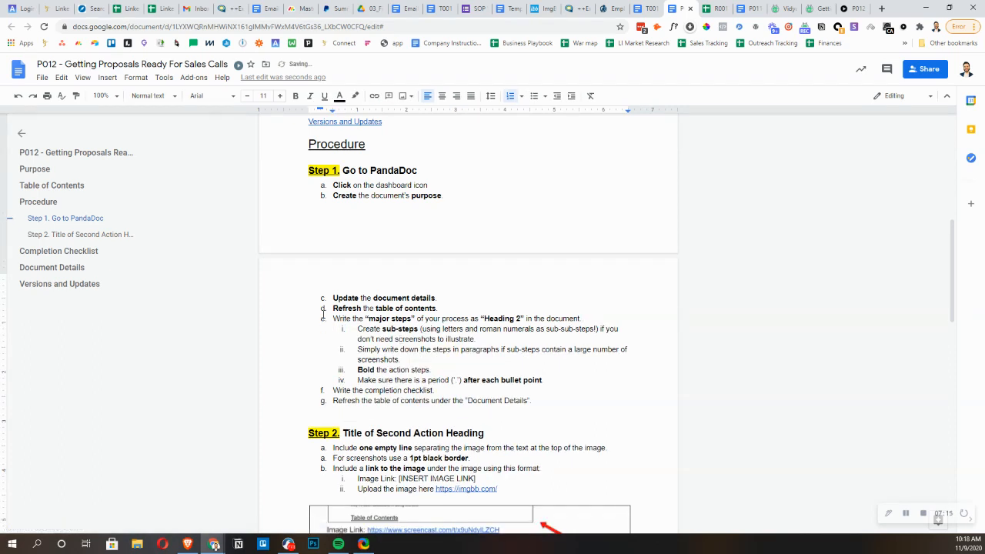
pyautogui.click(323, 317)
pyautogui.click(334, 186)
pyautogui.moveTo(334, 185); pyautogui.dragTo(341, 187)
pyautogui.click(353, 195)
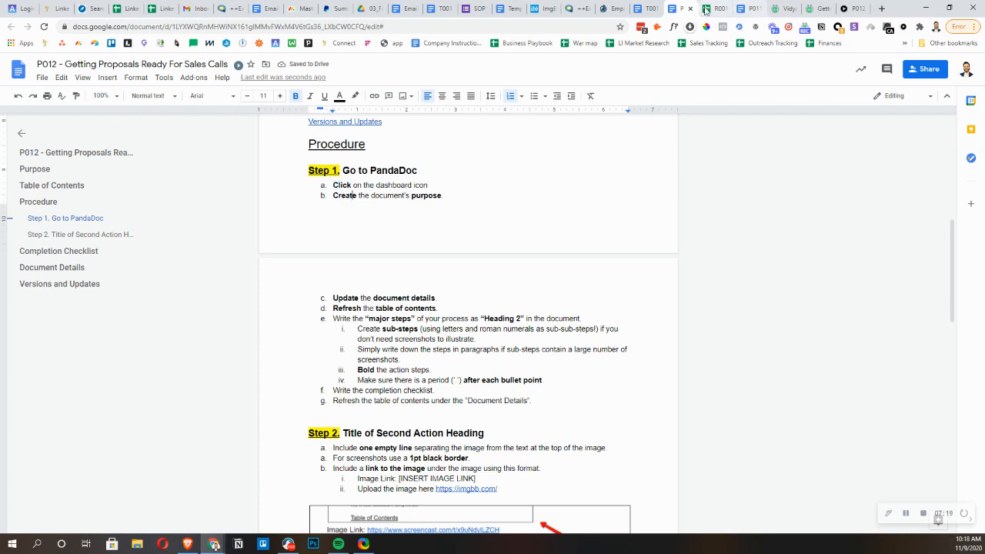
# Go back to the P011 document and bold the action word "Click" in sub-steps b and c of Step 5
pyautogui.click(766, 6)
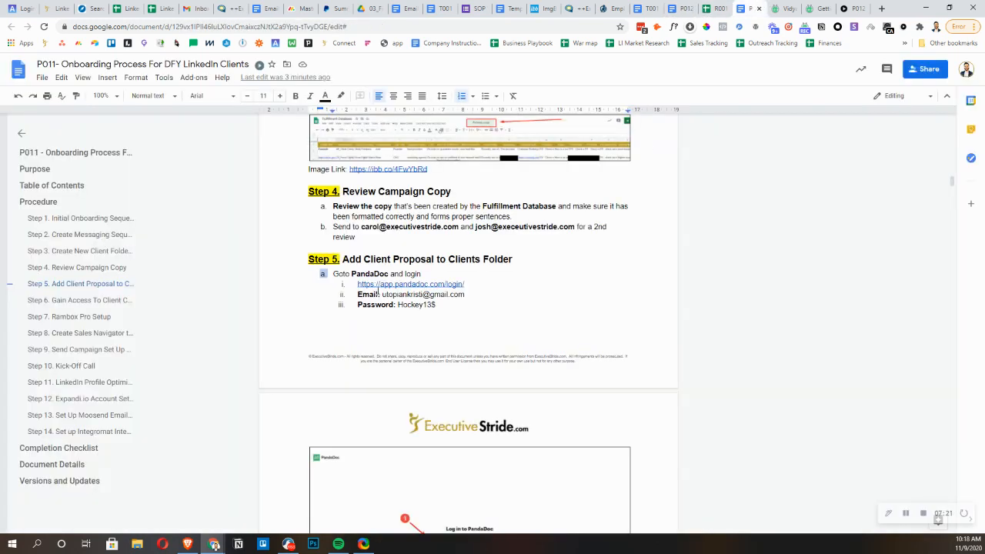
pyautogui.click(352, 273)
pyautogui.scroll(-5, 362, 273)
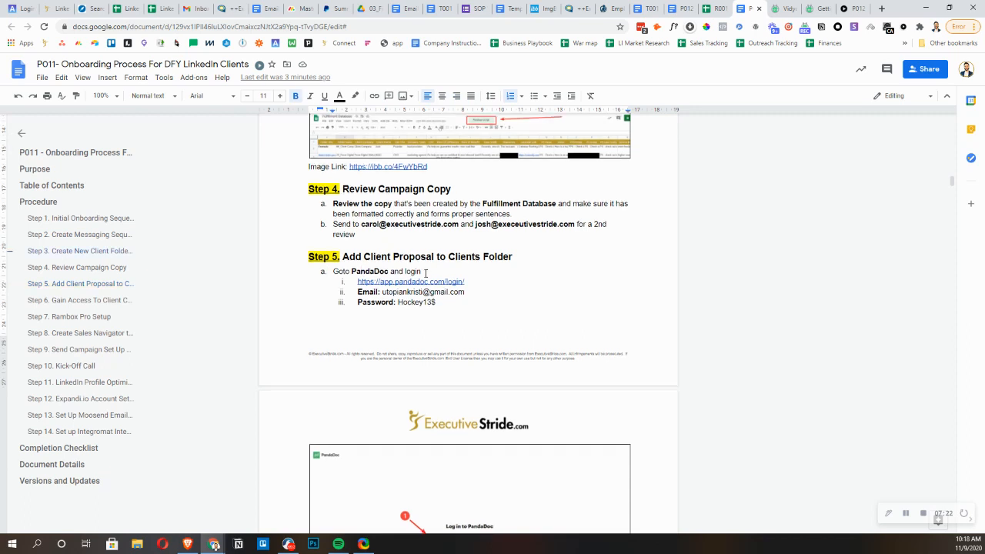
pyautogui.click(359, 362)
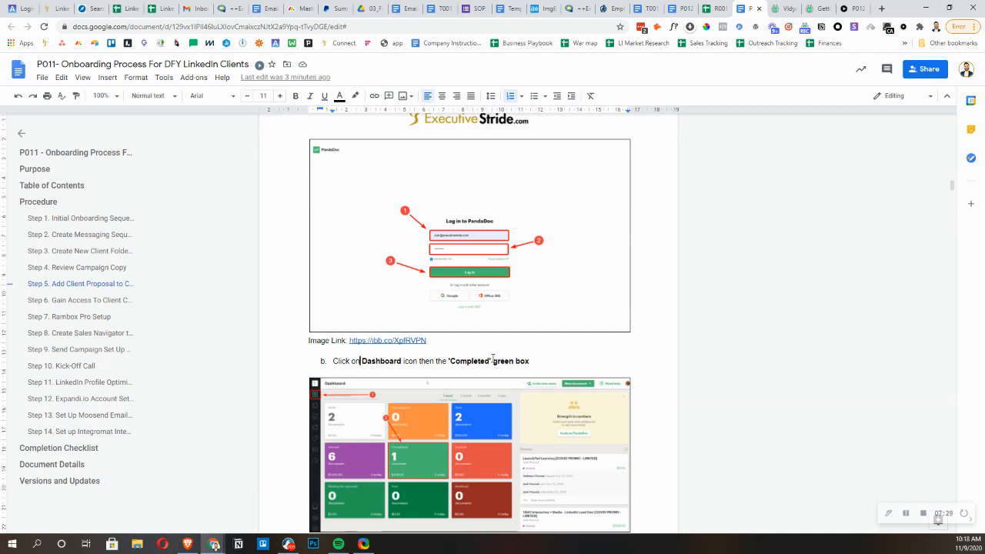
pyautogui.scroll(-8, 492, 359)
pyautogui.scroll(3, 408, 293)
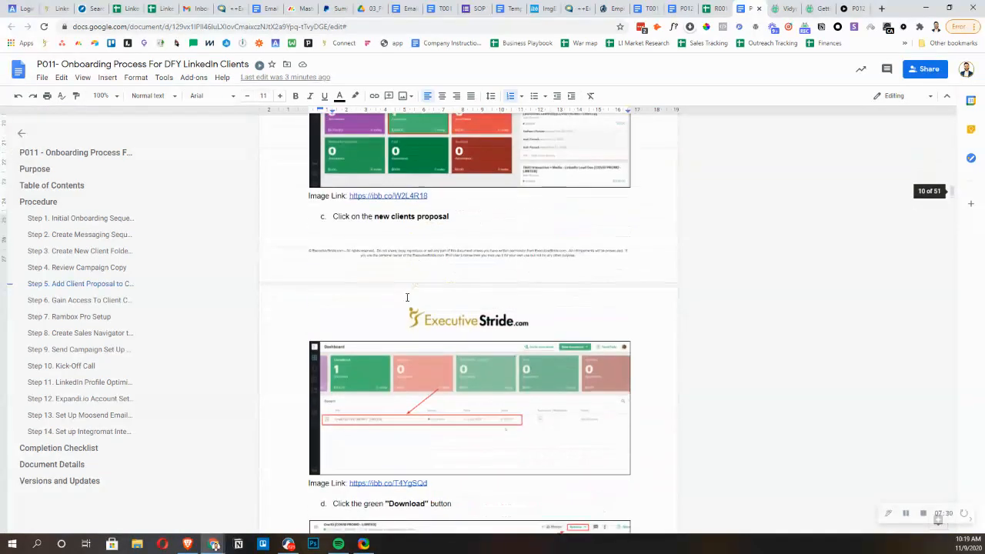
pyautogui.doubleClick(344, 218)
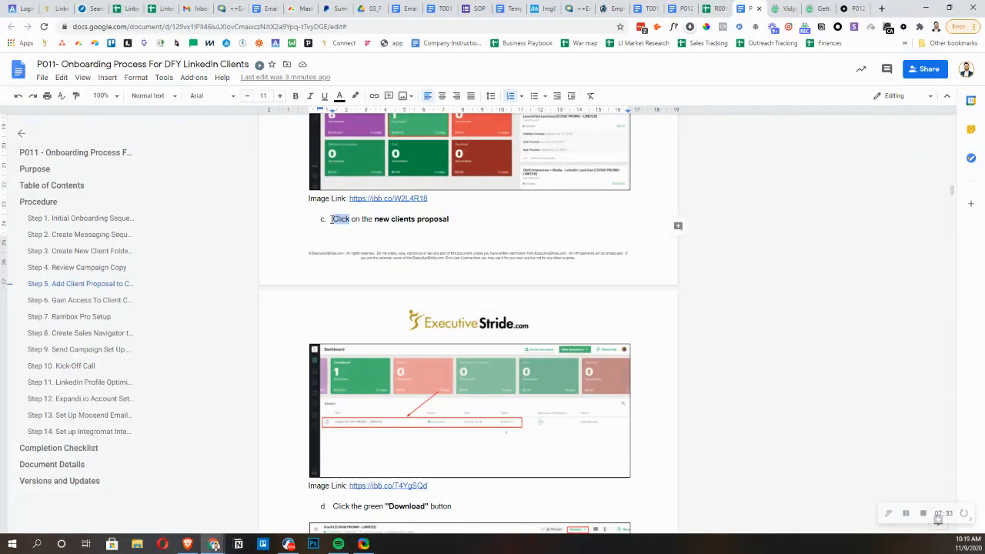
pyautogui.click(296, 95)
pyautogui.scroll(4, 351, 296)
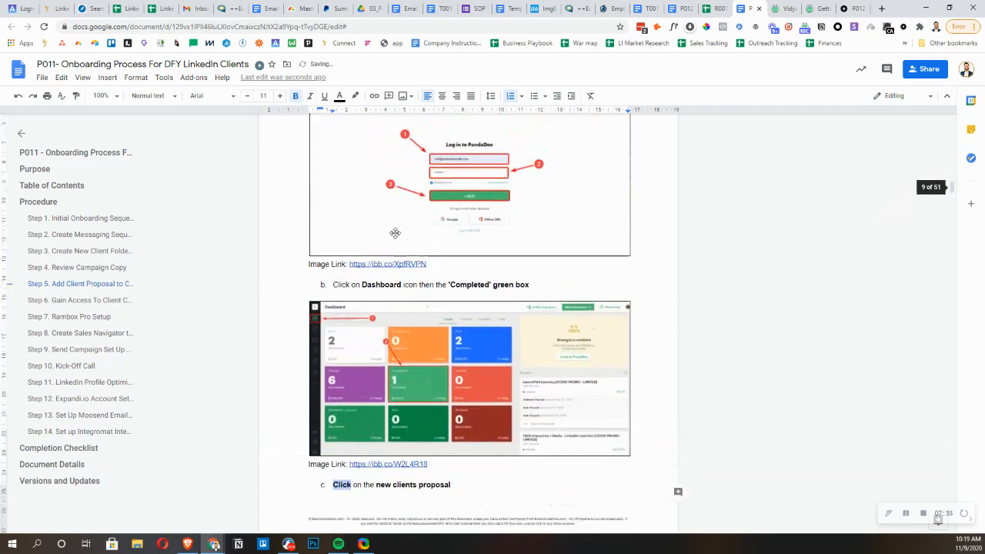
pyautogui.doubleClick(341, 293)
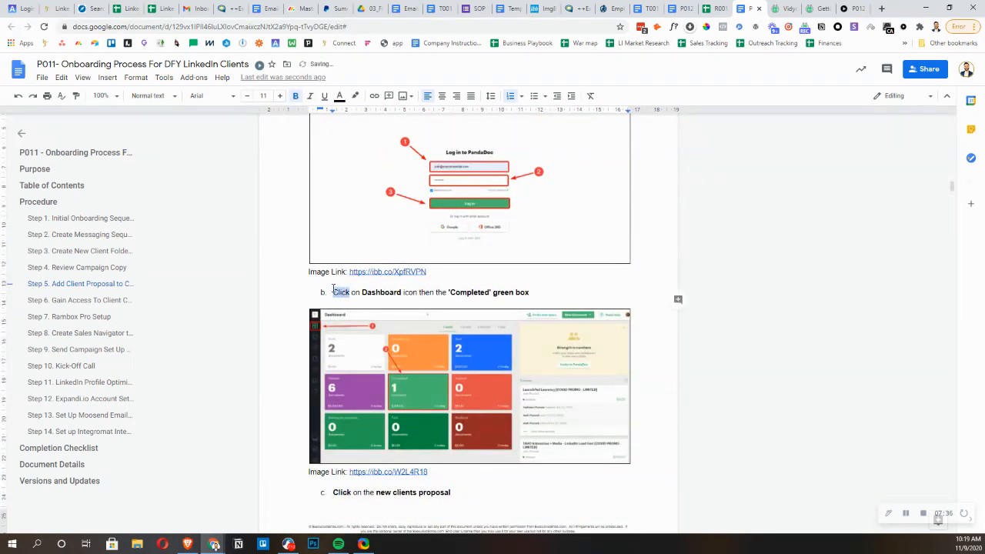
pyautogui.click(296, 95)
pyautogui.scroll(5, 378, 200)
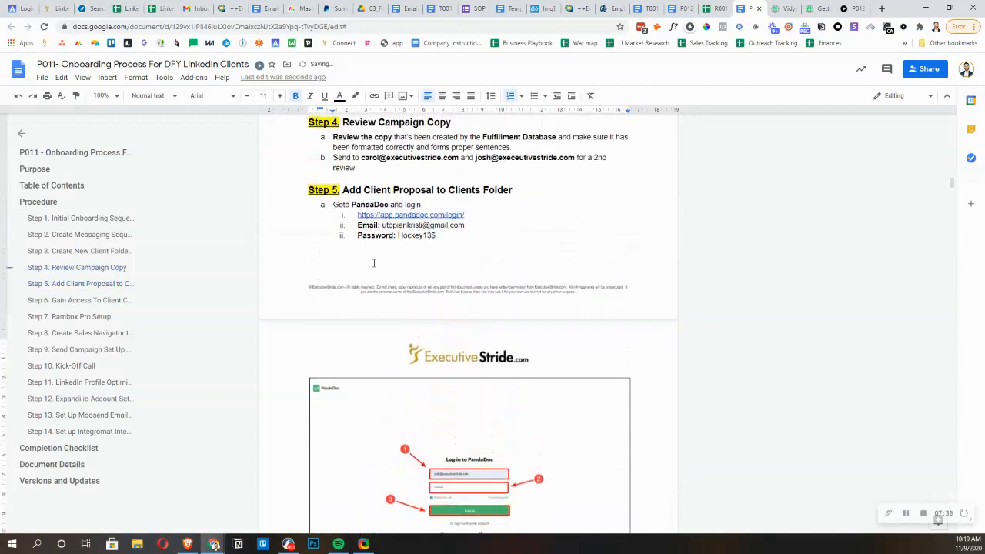
# Review the login sub-steps, annotated screenshots and image links of Step 5 and the layout of Step 6
pyautogui.scroll(-3, 360, 264)
pyautogui.scroll(4, 360, 263)
pyautogui.moveTo(358, 374); pyautogui.dragTo(377, 342)
pyautogui.moveTo(361, 295); pyautogui.dragTo(487, 265)
pyautogui.scroll(-17, 462, 223)
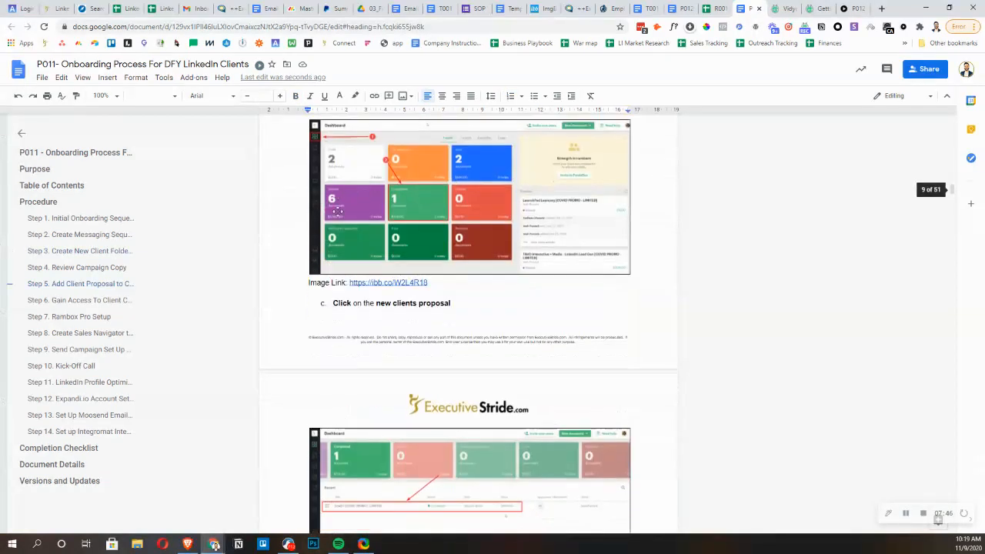
pyautogui.scroll(-8, 325, 210)
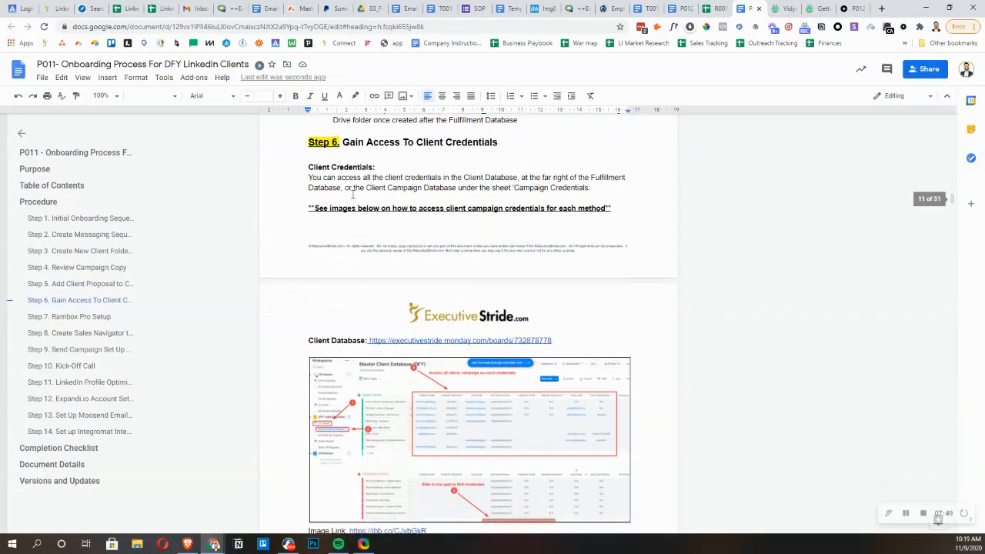
# Return to the P012 document and apply the yellow highlight to the "Step 1." label in its heading
pyautogui.click(681, 8)
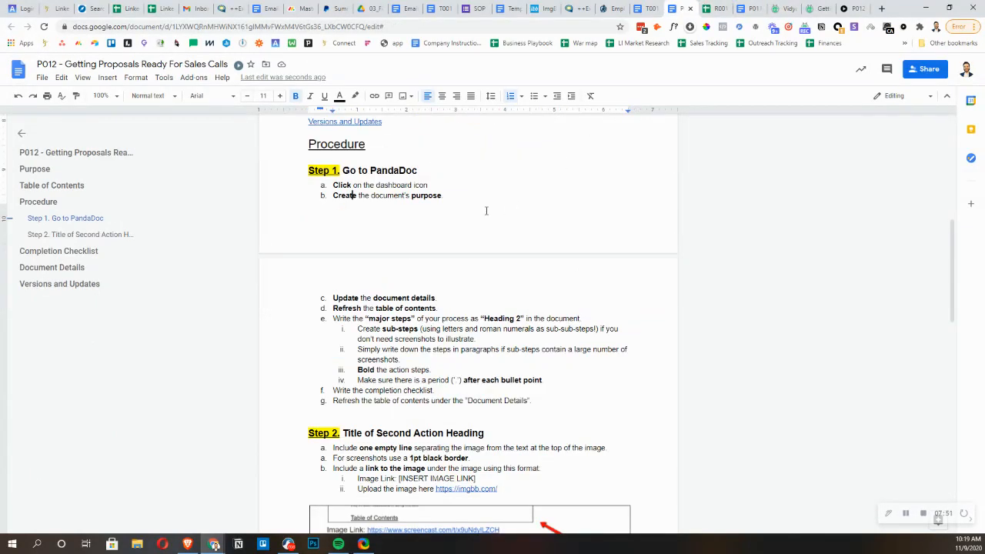
pyautogui.scroll(-3, 409, 185)
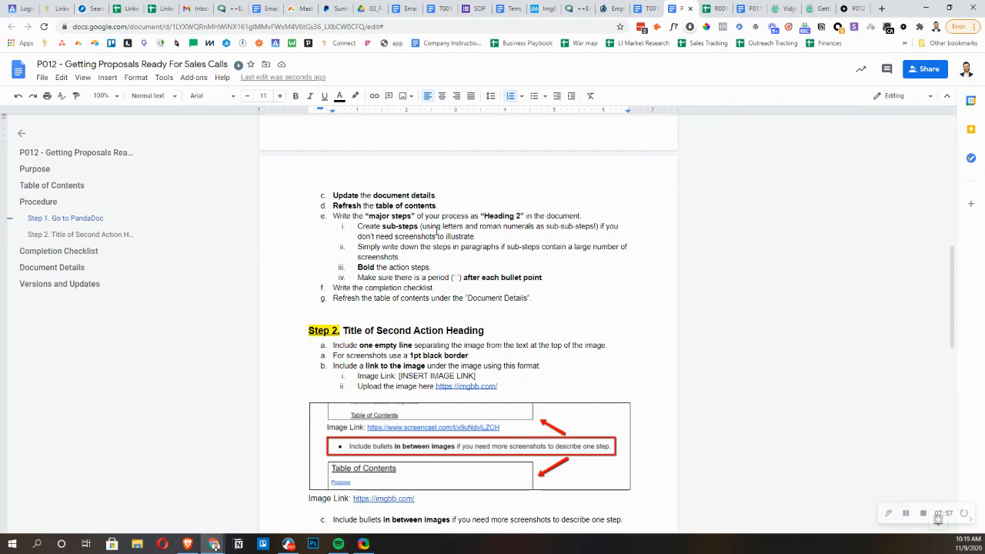
pyautogui.scroll(5, 391, 266)
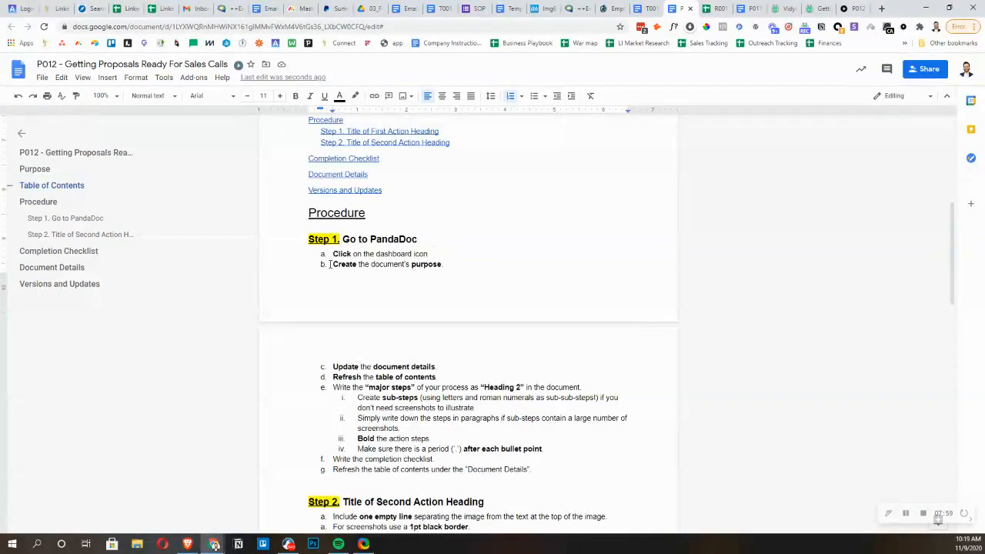
pyautogui.moveTo(306, 239); pyautogui.dragTo(339, 240)
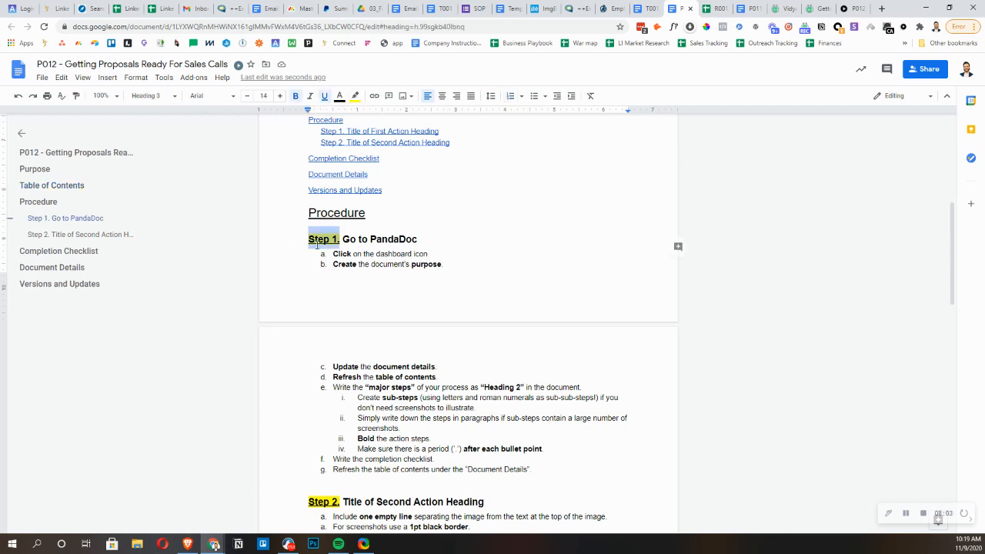
pyautogui.click(359, 101)
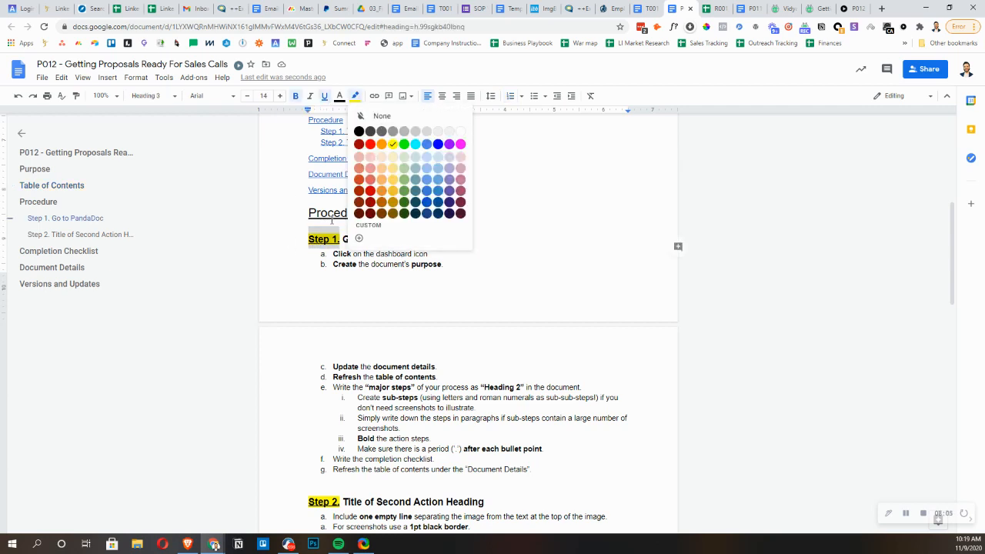
pyautogui.click(394, 149)
pyautogui.click(374, 240)
pyautogui.scroll(-4, 365, 250)
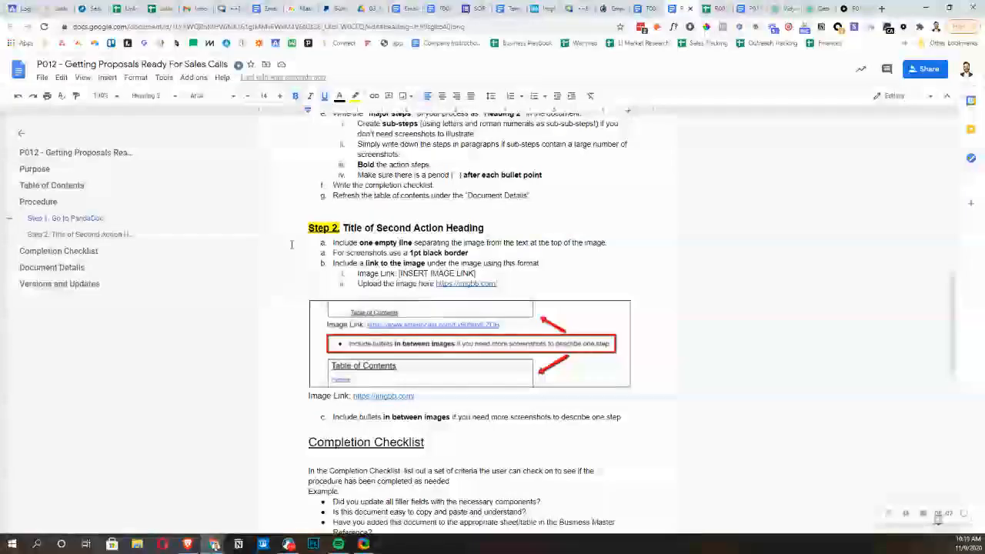
# Copy the Step 1 heading with its first two sub-steps and paste them below sub-step c of Step 2
pyautogui.moveTo(308, 223); pyautogui.dragTo(497, 285)
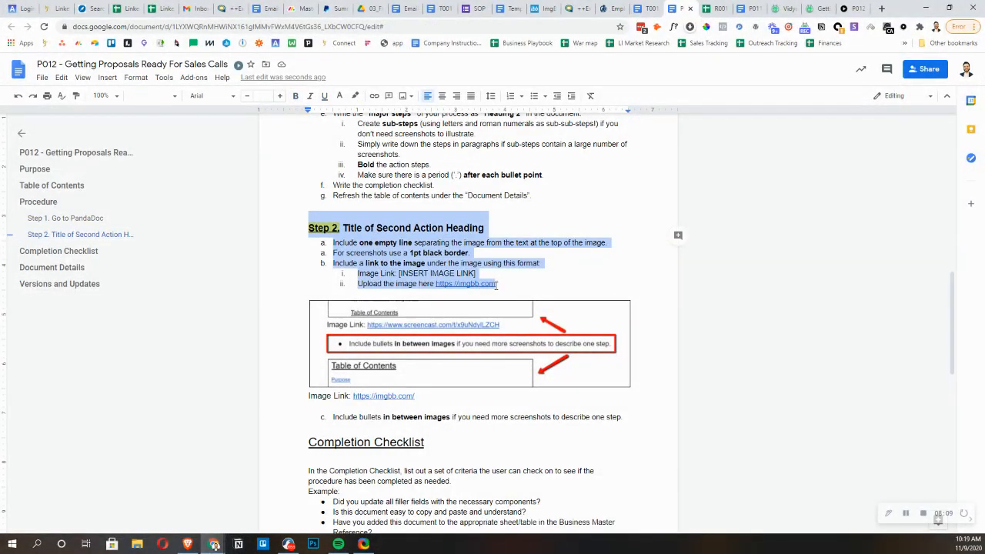
pyautogui.scroll(3, 319, 279)
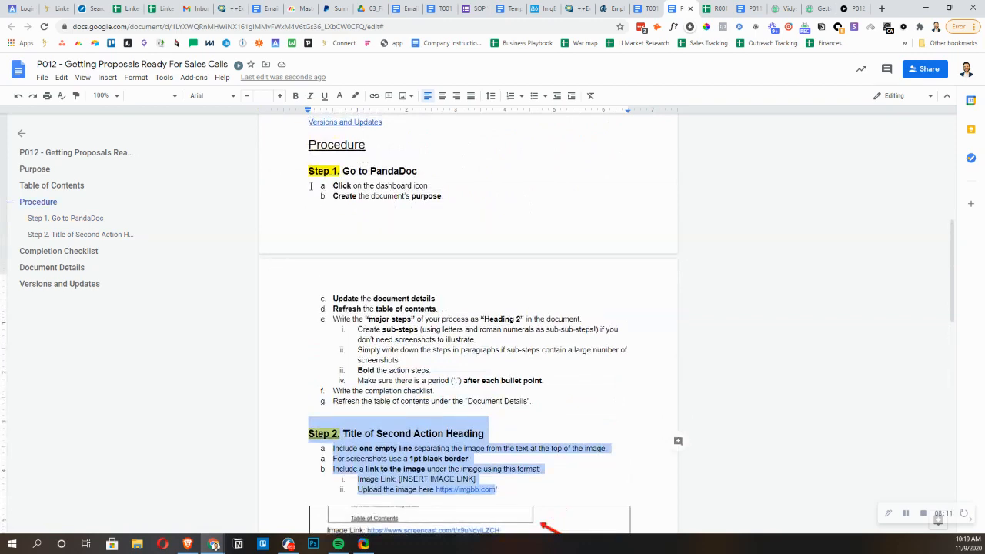
pyautogui.moveTo(309, 170); pyautogui.dragTo(440, 198)
pyautogui.hotkey('ctrl', 'c')
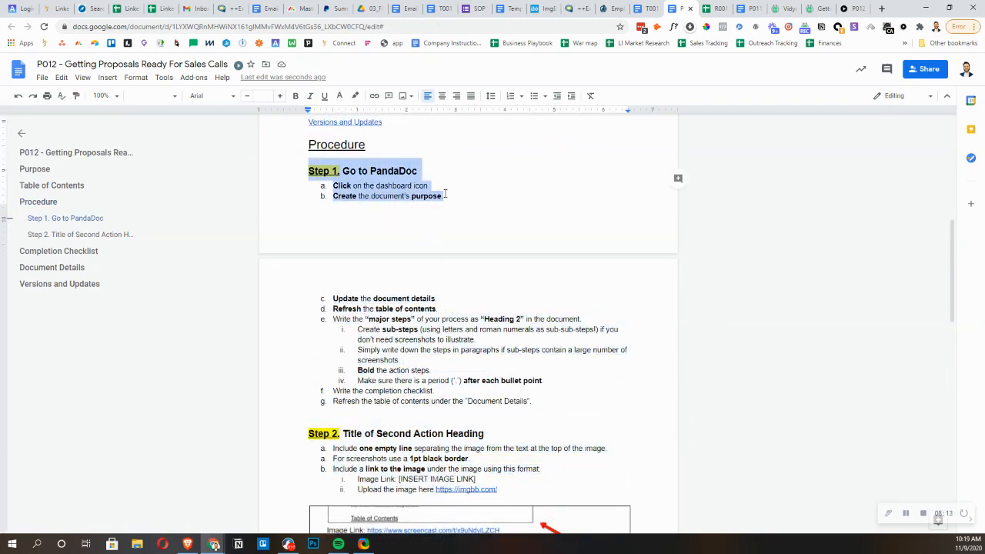
pyautogui.scroll(-3, 441, 238)
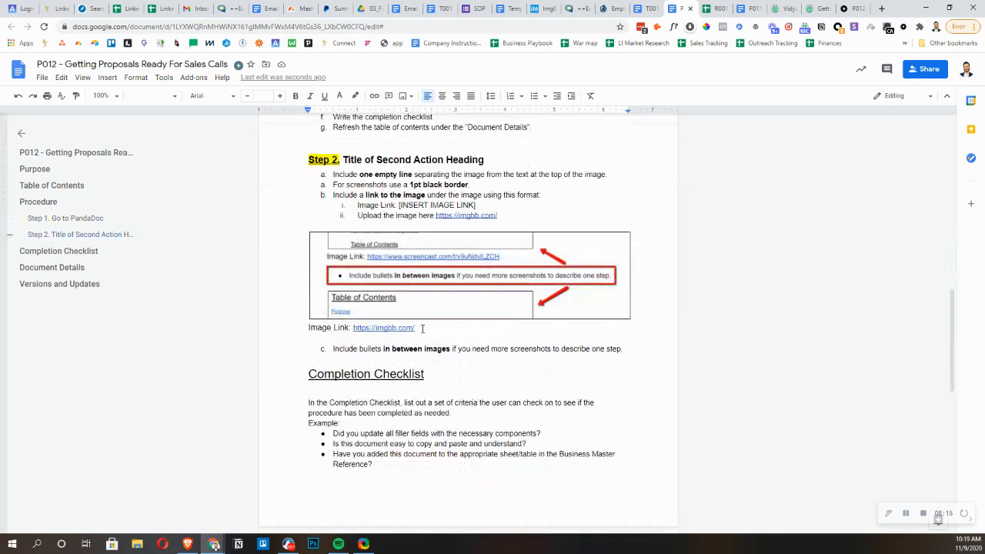
pyautogui.click(623, 349)
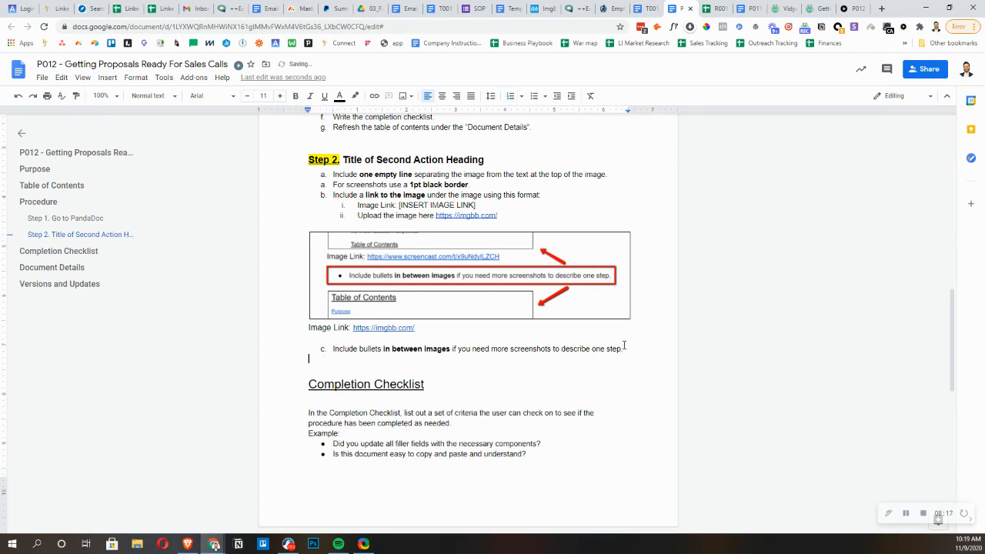
pyautogui.press('Return')
pyautogui.hotkey('ctrl', 'v')
# Change the pasted heading to "Step 3. dfsdaDoc" and overwrite part of its second sub-step with filler text to read "Creadsent's purpose"
pyautogui.moveTo(333, 382); pyautogui.dragTo(397, 382)
pyautogui.write('3. ')
pyautogui.write('dfsda')
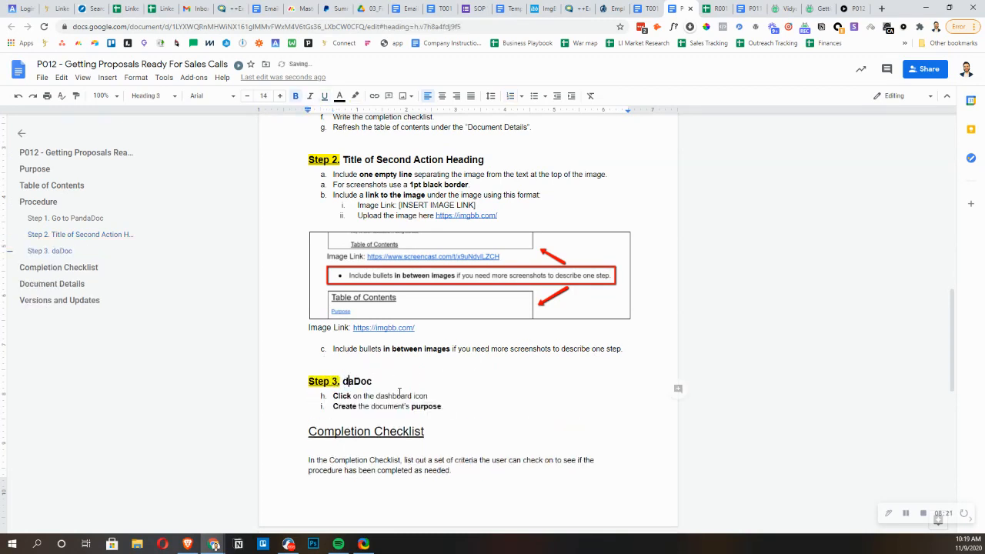
pyautogui.moveTo(354, 407); pyautogui.dragTo(397, 406)
pyautogui.press('BackSpace')
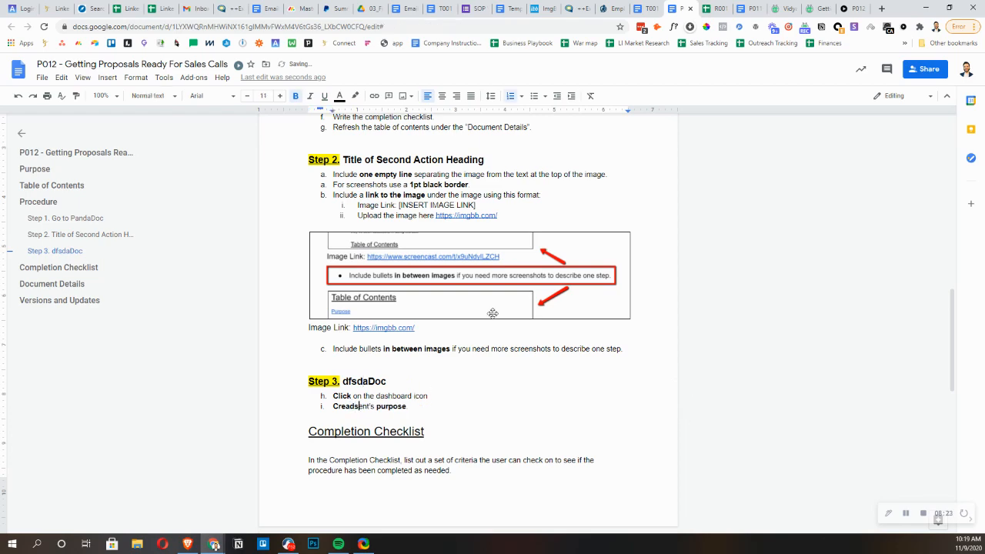
# Switch to ShareX and capture a region covering sub-steps c to g of Step 1 and the Step 2 heading
pyautogui.scroll(5, 415, 396)
pyautogui.scroll(-3, 404, 377)
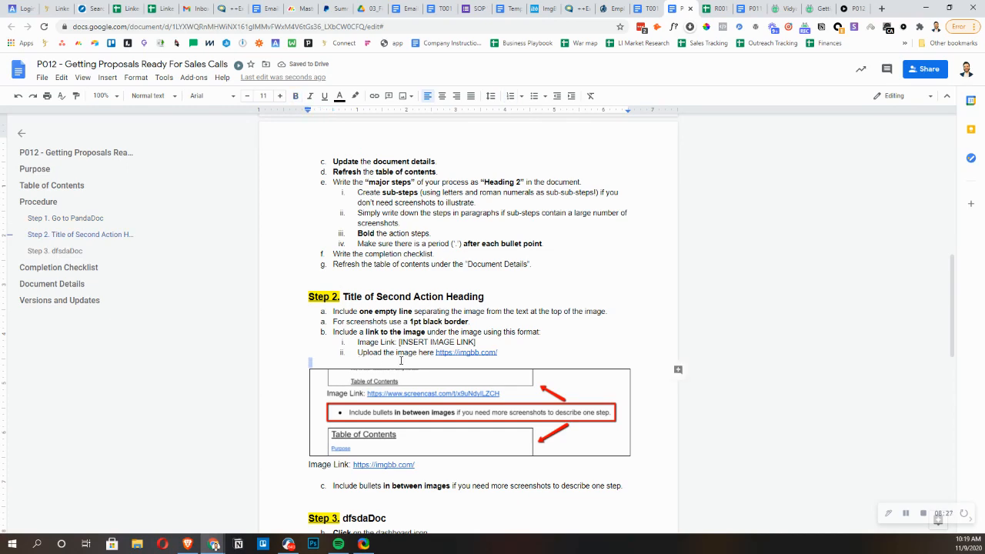
pyautogui.click(357, 363)
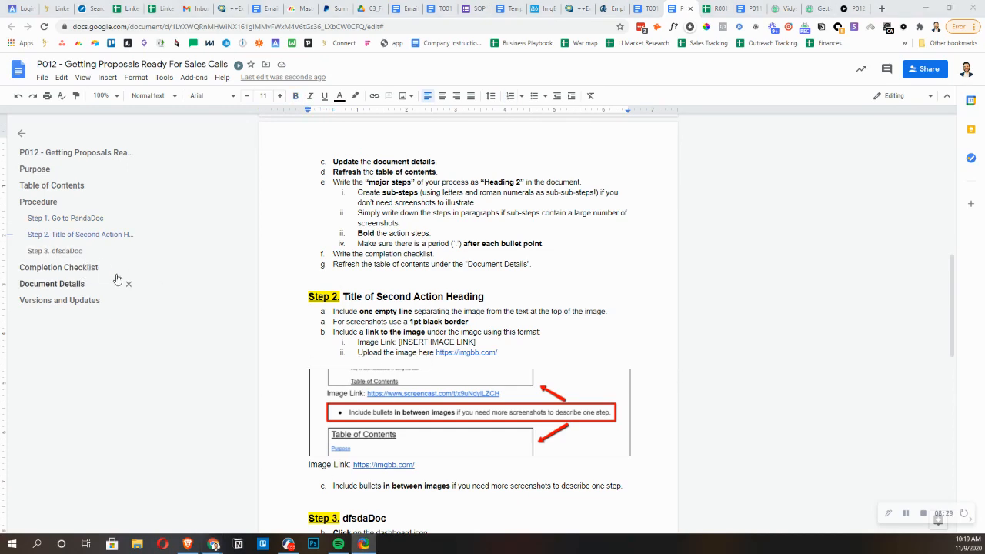
pyautogui.moveTo(0, 88); pyautogui.dragTo(591, 194)
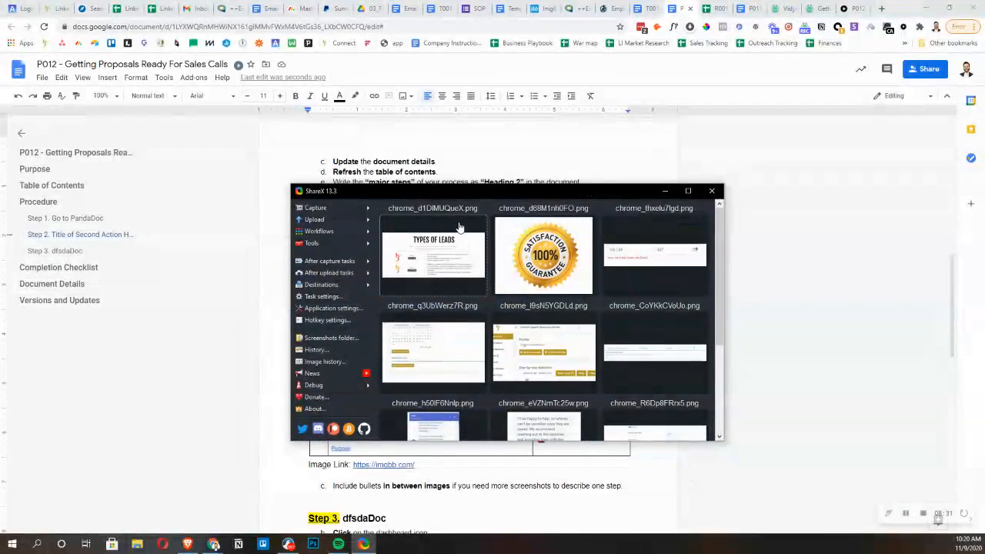
pyautogui.click(367, 213)
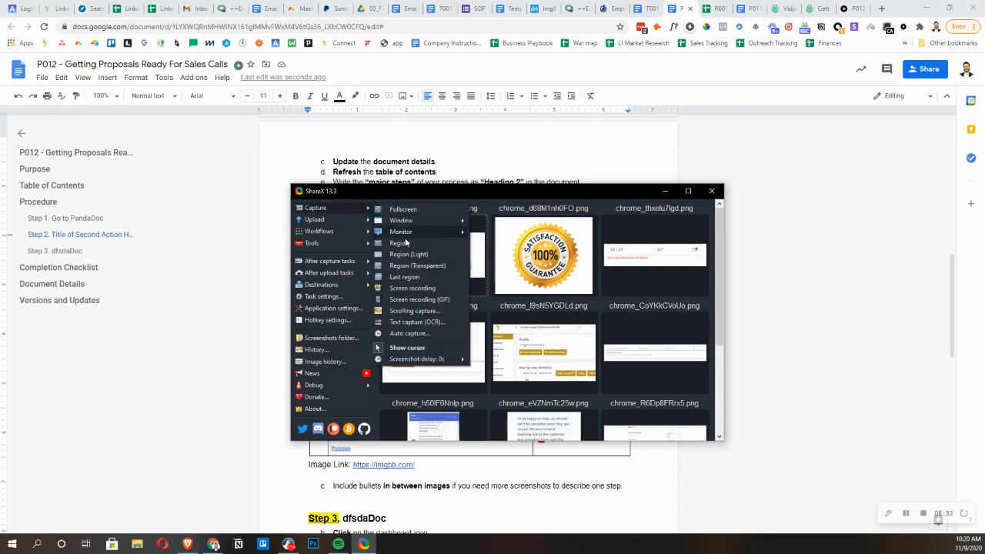
pyautogui.click(406, 243)
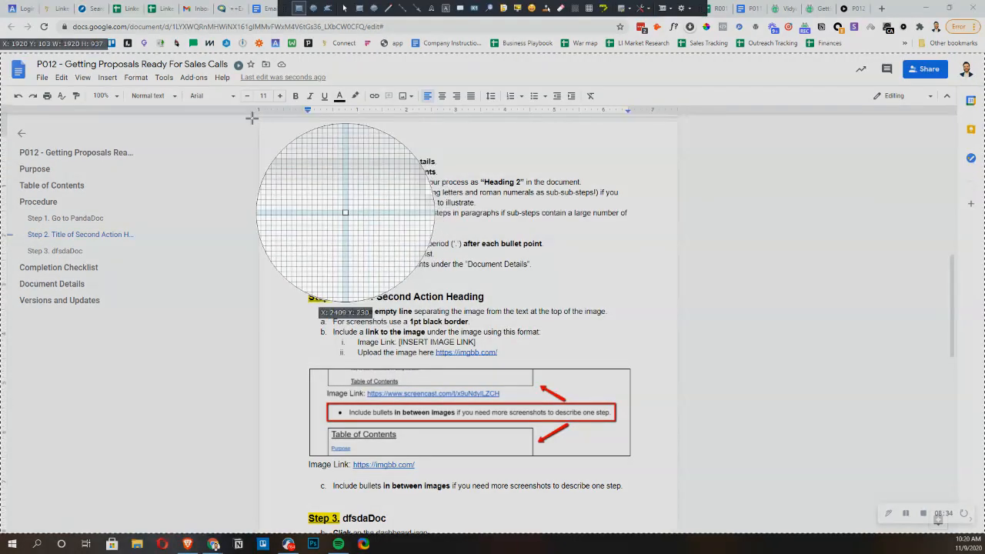
pyautogui.moveTo(251, 117); pyautogui.dragTo(620, 309)
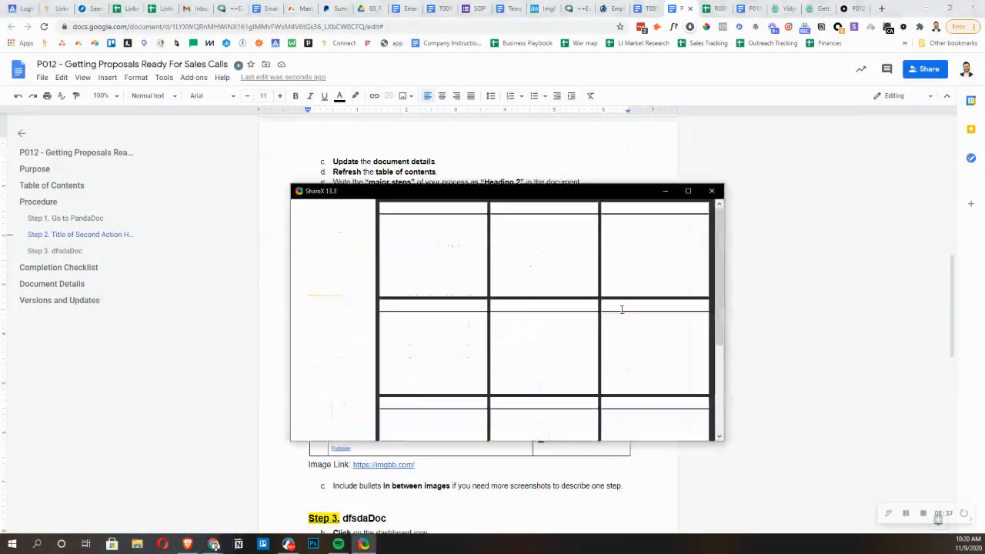
# Open imgbb.com from the upload link in Step 2 and add the newly captured ShareX screenshot to it
pyautogui.moveTo(444, 193); pyautogui.dragTo(618, 189)
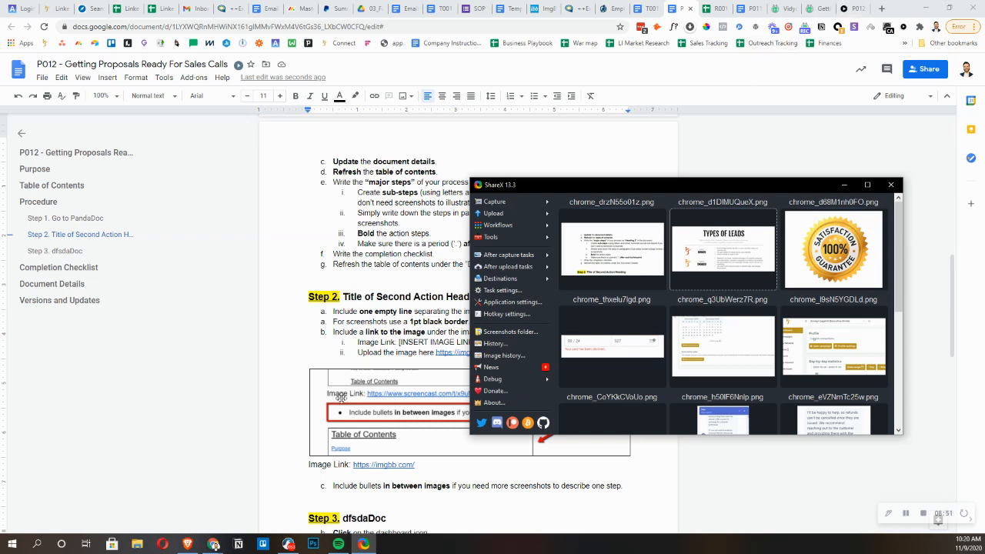
pyautogui.click(459, 352)
pyautogui.click(474, 372)
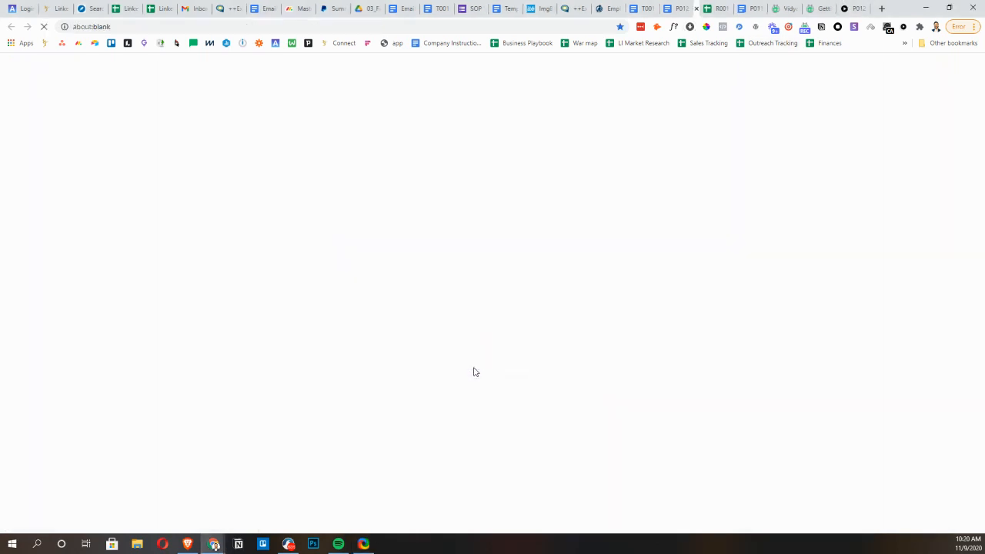
pyautogui.click(363, 544)
pyautogui.moveTo(612, 249); pyautogui.dragTo(448, 237)
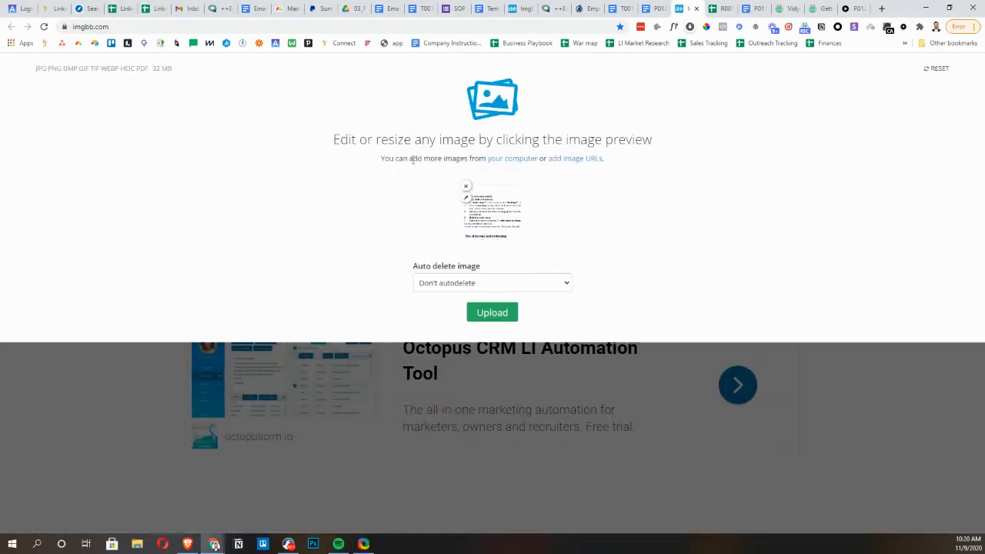
# Upload the screenshot with "Don't autodelete" kept and copy its viewer link
pyautogui.click(475, 285)
pyautogui.click(461, 284)
pyautogui.click(459, 284)
pyautogui.click(459, 283)
pyautogui.click(491, 315)
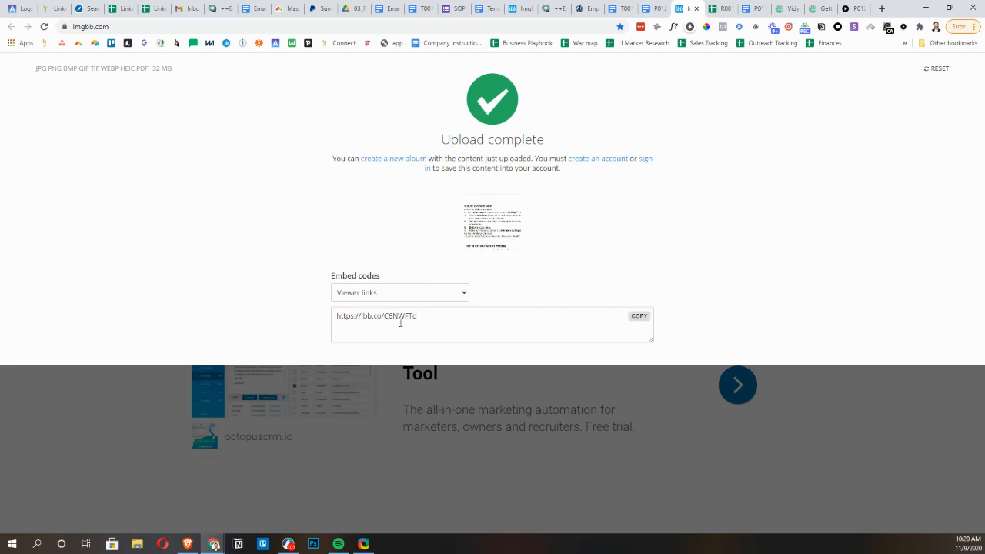
pyautogui.click(636, 321)
pyautogui.click(653, 8)
pyautogui.click(586, 8)
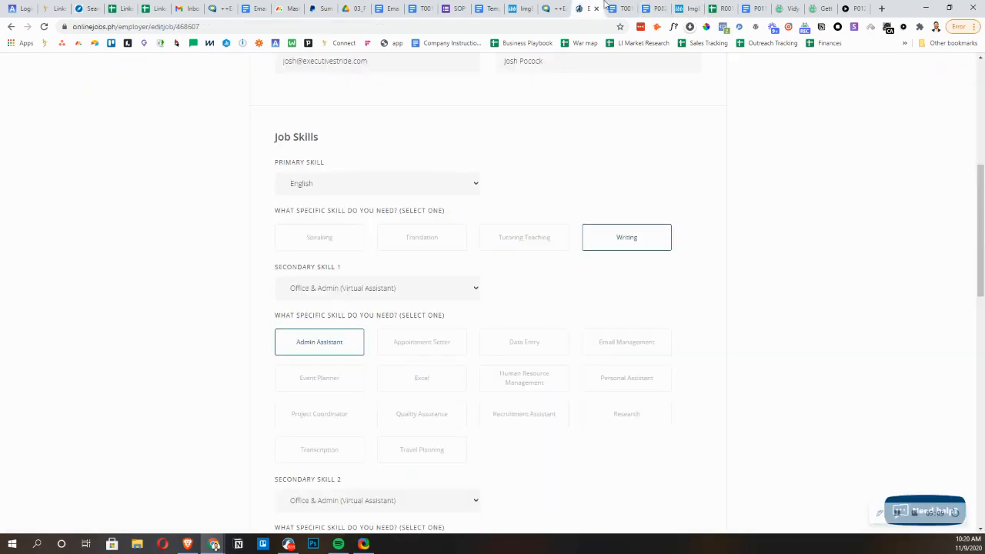
pyautogui.click(611, 8)
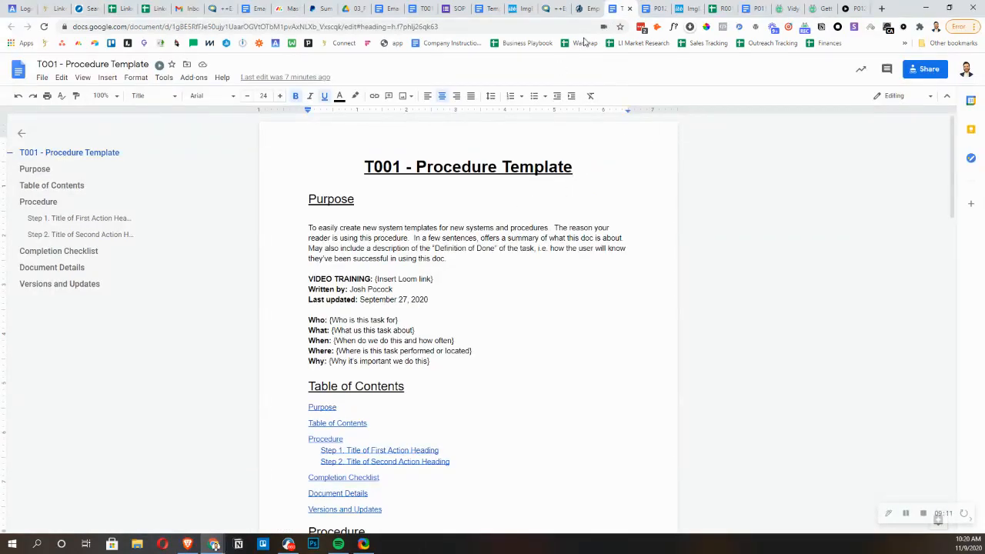
pyautogui.click(751, 8)
pyautogui.scroll(-1, 572, 282)
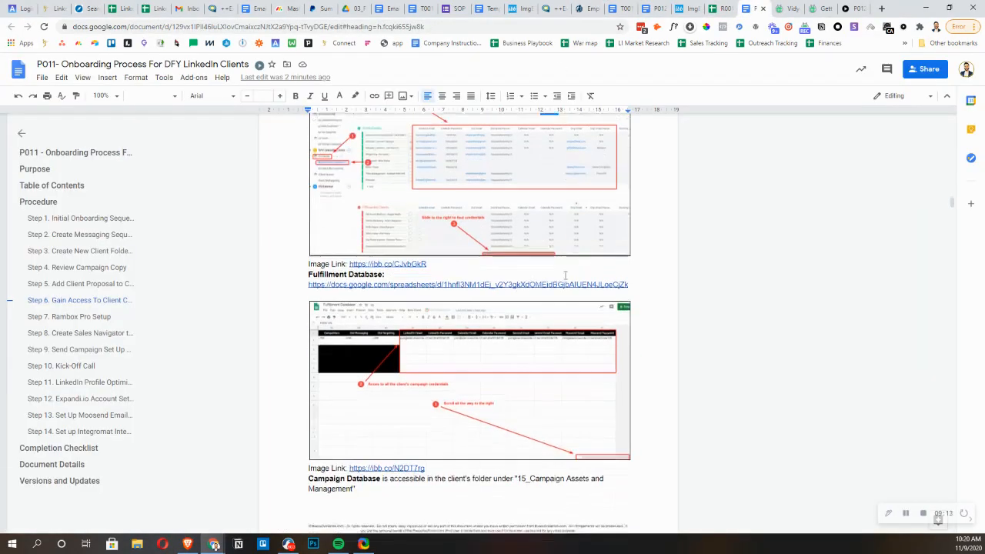
pyautogui.scroll(1, 572, 282)
pyautogui.click(654, 8)
pyautogui.scroll(-2, 575, 254)
pyautogui.scroll(1, 575, 254)
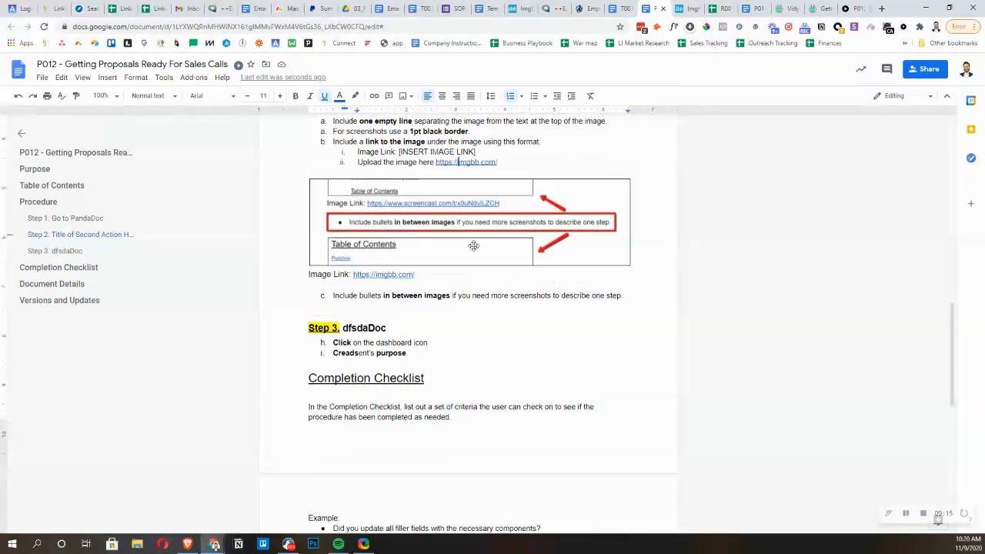
pyautogui.moveTo(416, 328); pyautogui.dragTo(352, 329)
pyautogui.hotkey('ctrl', 'v')
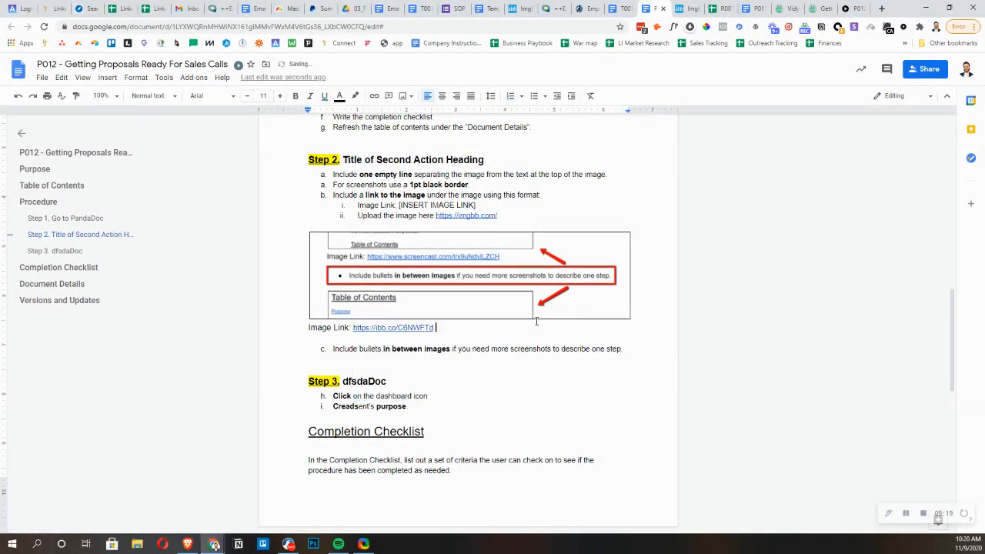
# Replace the example image in Step 2 with the captured ShareX screenshot and give it a 1pt border
pyautogui.click(359, 269)
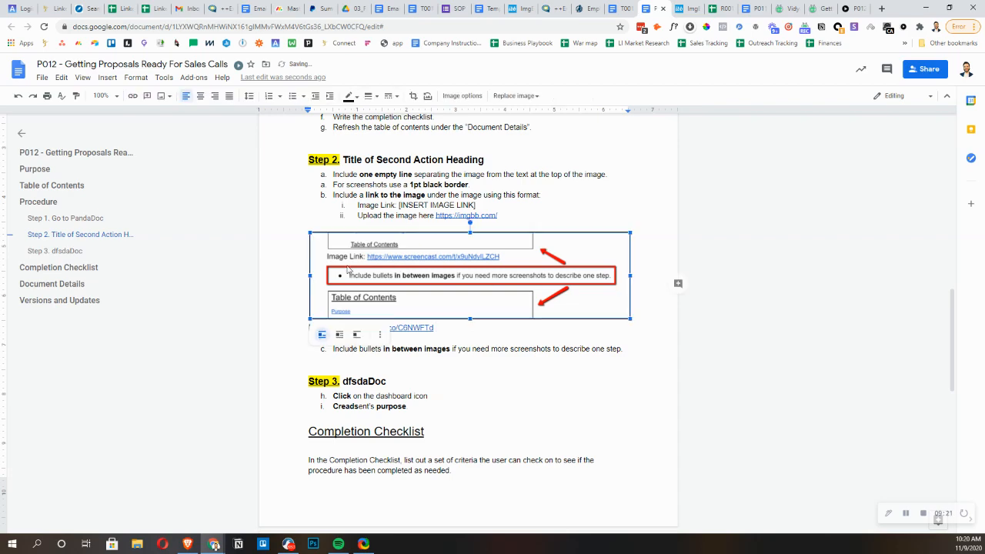
pyautogui.press('Delete')
pyautogui.click(363, 544)
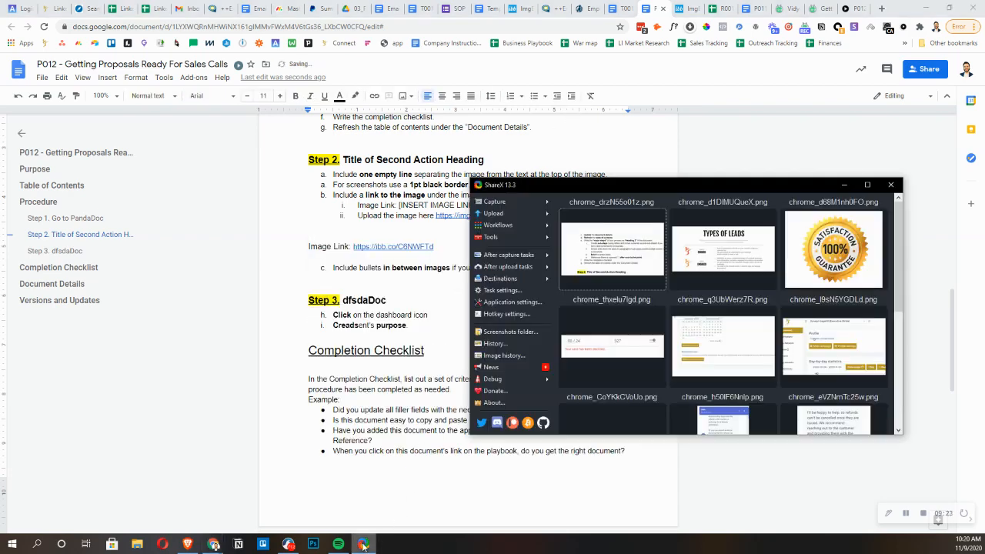
pyautogui.moveTo(605, 231); pyautogui.dragTo(336, 235)
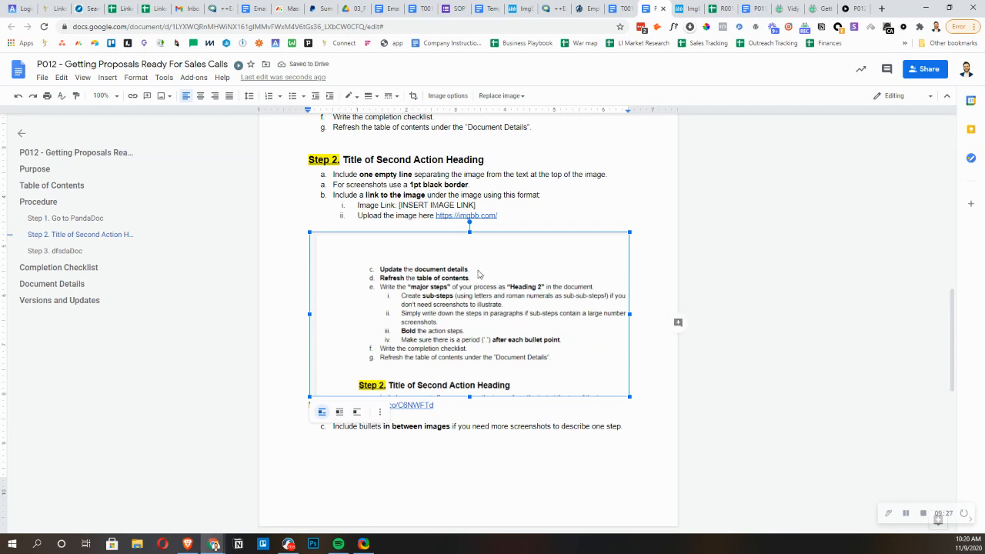
pyautogui.click(382, 95)
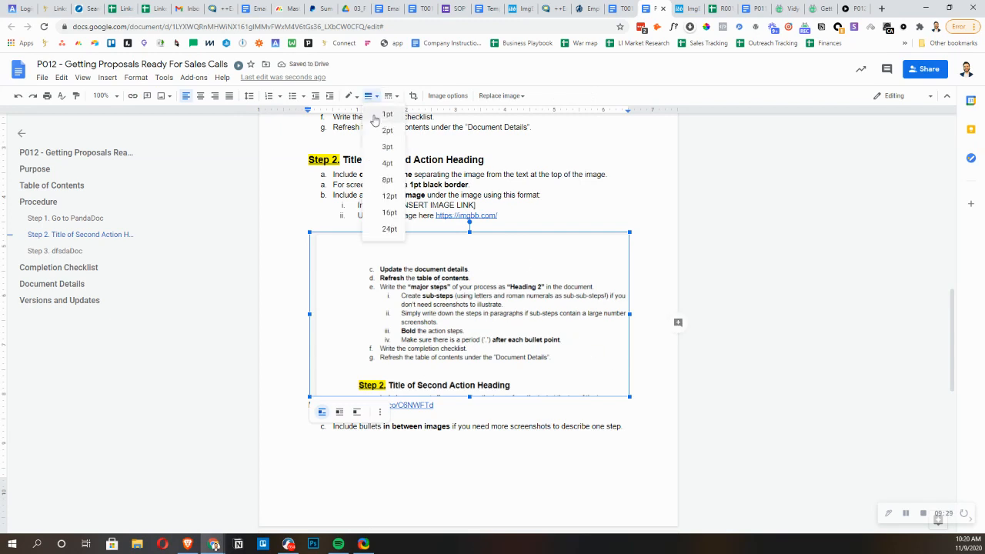
pyautogui.click(375, 118)
pyautogui.click(600, 226)
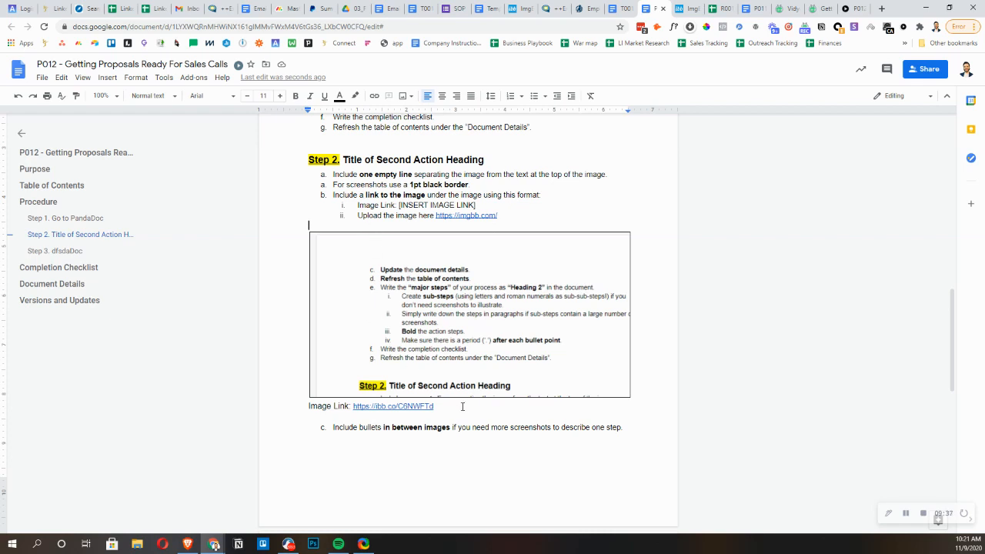
# Make the second sub-step of Step 2, about the 1pt black border, continue the previous numbering
pyautogui.click(311, 416)
pyautogui.click(319, 188)
pyautogui.click(327, 436)
pyautogui.click(323, 427)
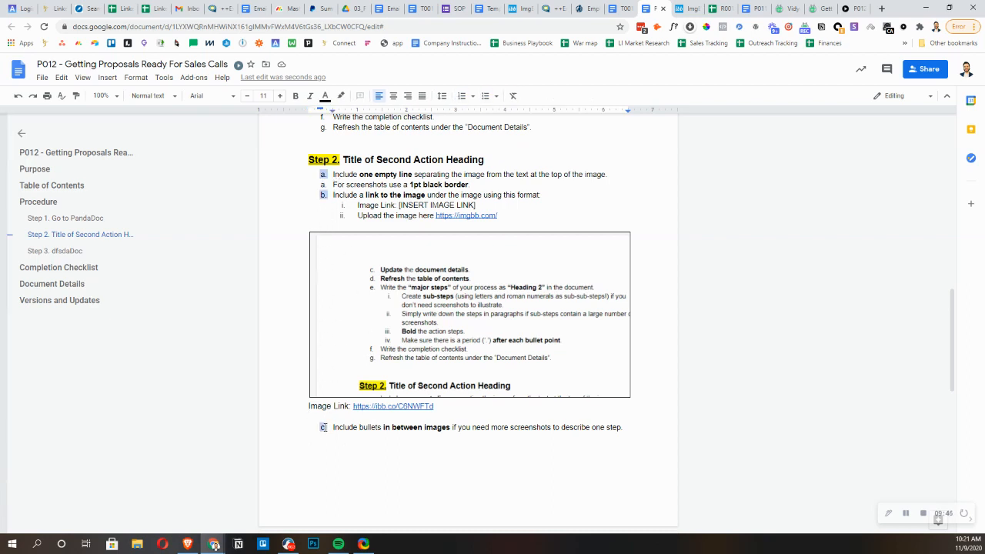
pyautogui.click(323, 428)
pyautogui.click(324, 176)
pyautogui.click(323, 175)
pyautogui.click(324, 186)
pyautogui.rightClick(323, 185)
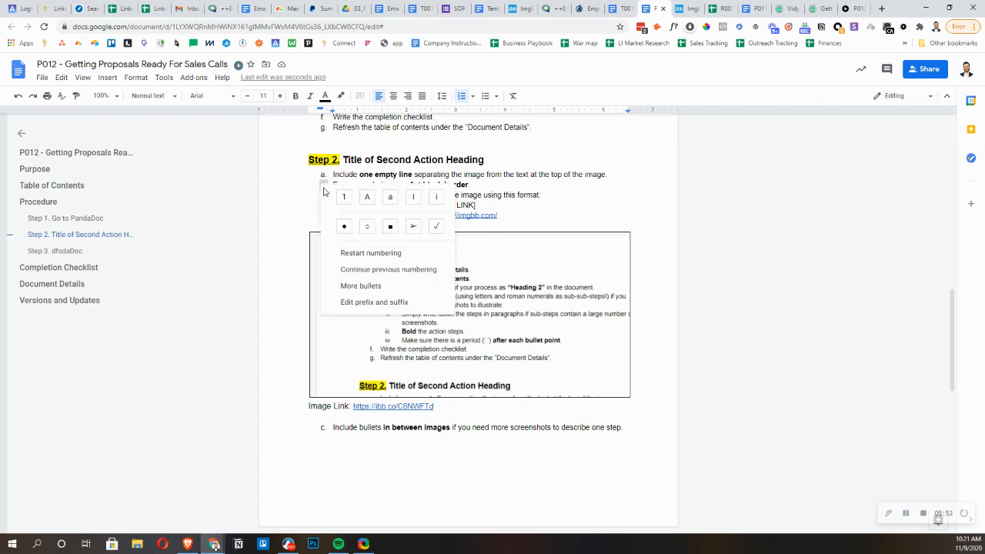
pyautogui.click(361, 269)
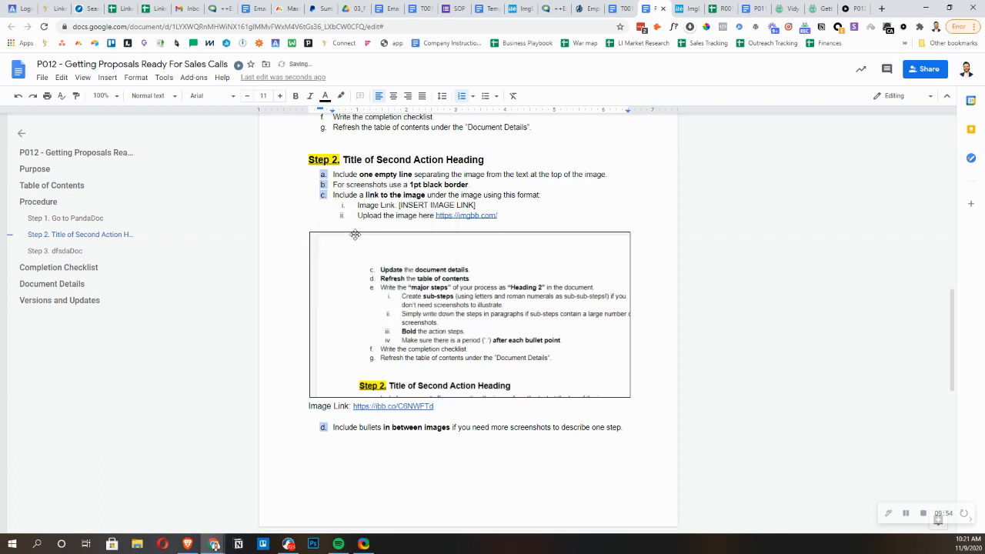
# Try continuing the previous numbering from Step 2's last sub-step, and undo it
pyautogui.click(322, 179)
pyautogui.rightClick(323, 426)
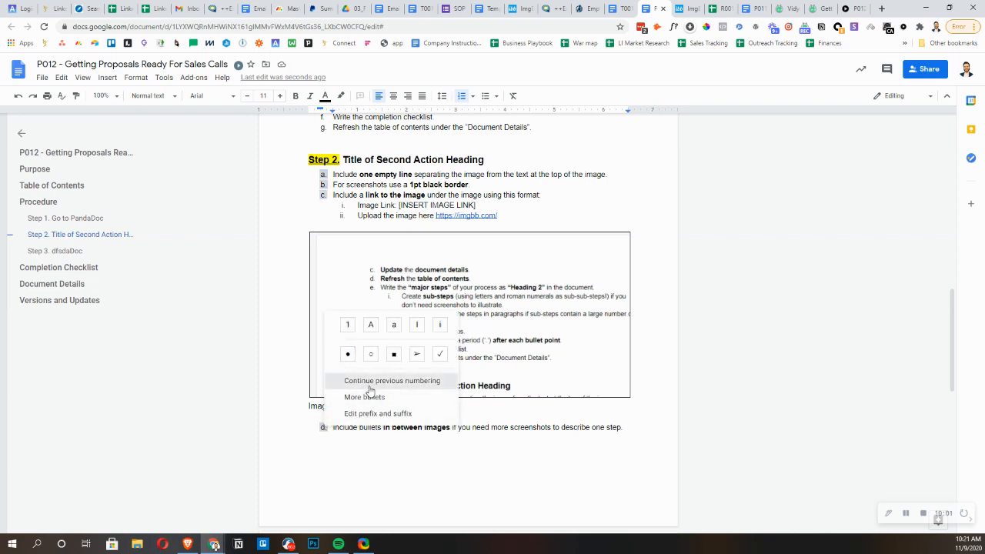
pyautogui.click(368, 381)
pyautogui.hotkey('ctrl', 'z')
pyautogui.scroll(2, 354, 338)
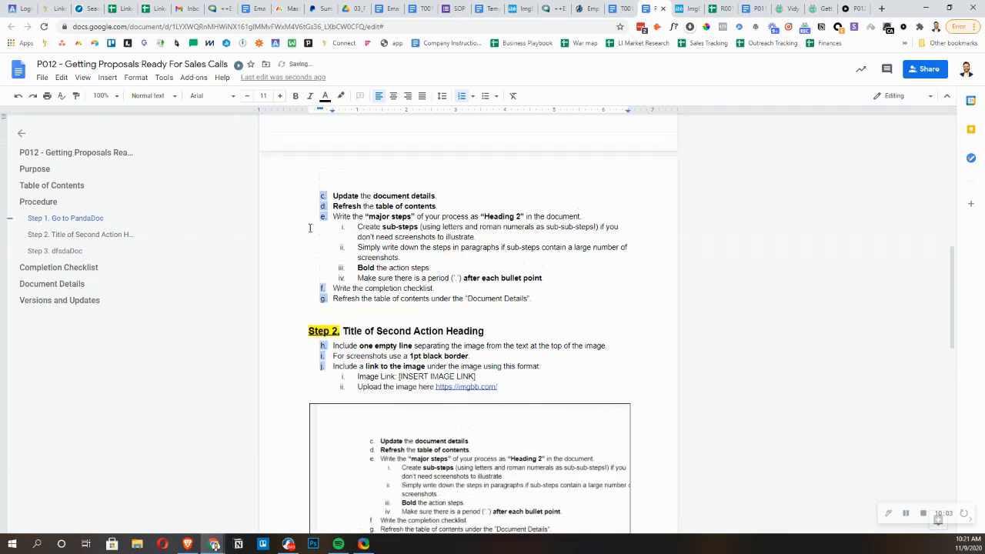
pyautogui.click(323, 346)
# Check the sub-step lettering across Steps 1, 2 and 3 of the procedure
pyautogui.scroll(4, 323, 345)
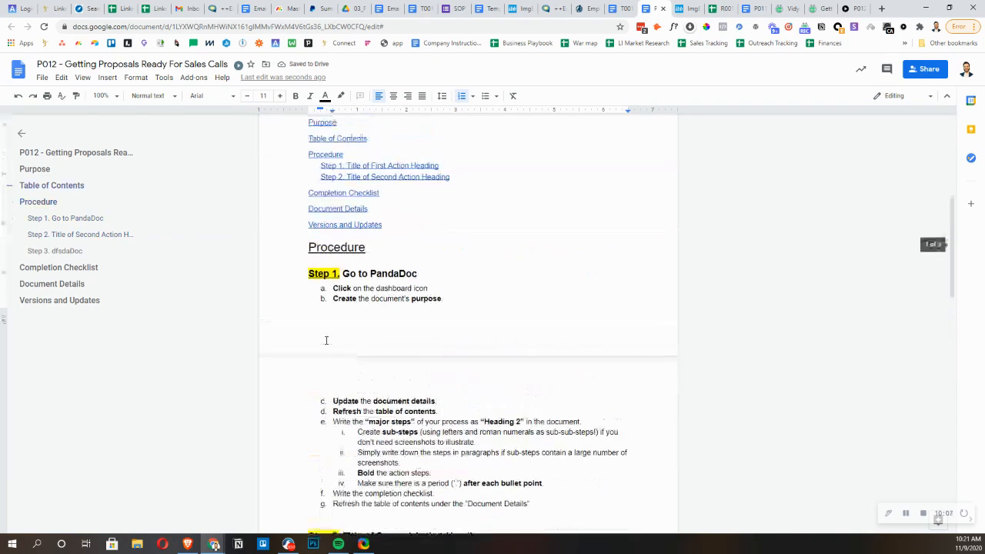
pyautogui.scroll(-4, 324, 374)
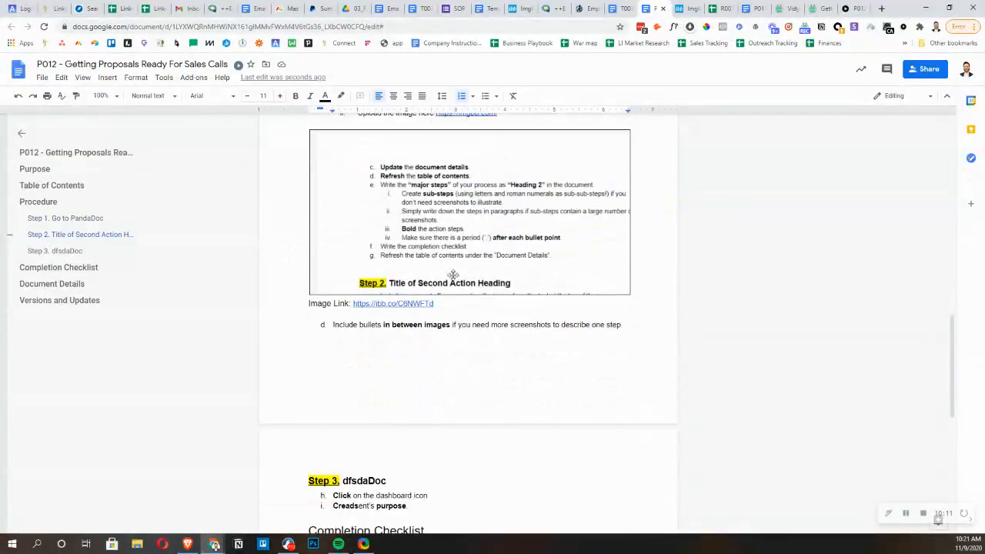
pyautogui.scroll(-3, 454, 275)
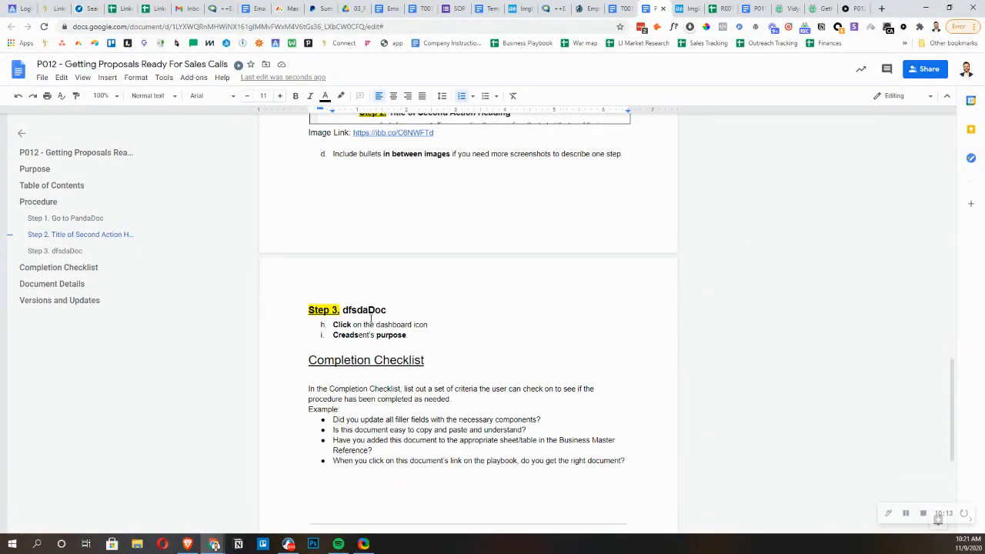
# Restart the numbering of Step 3's sub-steps at 1, beginning with the dashboard icon line
pyautogui.moveTo(338, 325); pyautogui.dragTo(408, 318)
pyautogui.scroll(1, 331, 393)
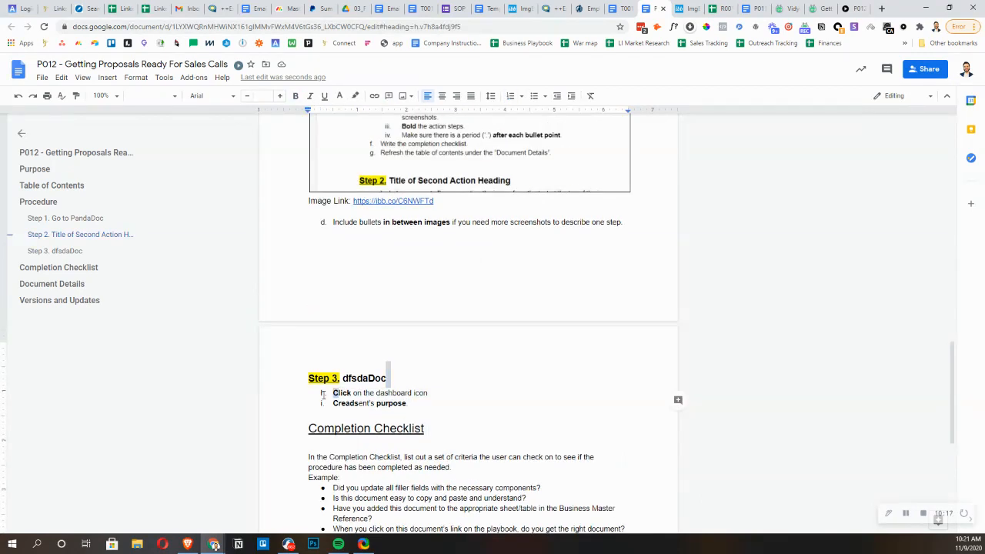
pyautogui.click(324, 393)
pyautogui.click(333, 369)
pyautogui.click(321, 393)
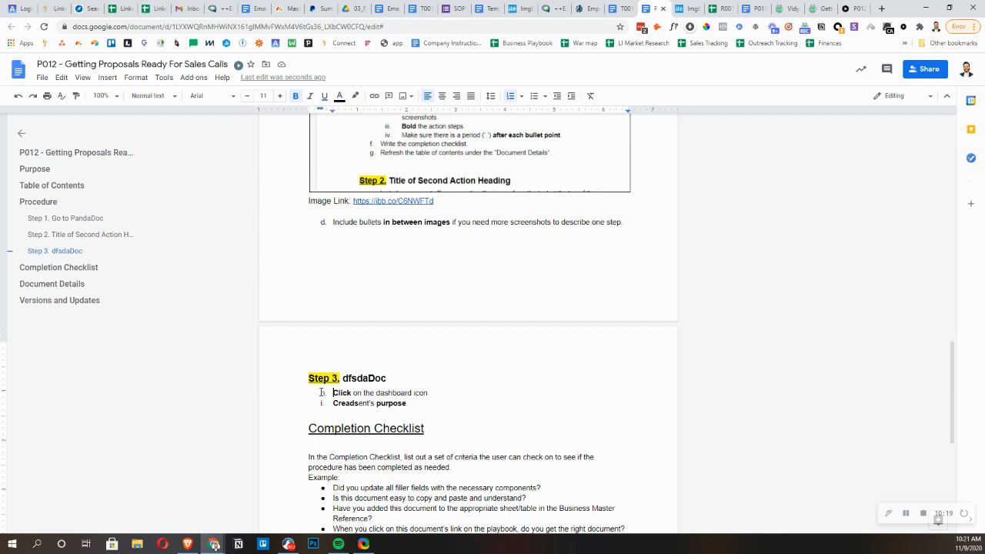
pyautogui.click(323, 393)
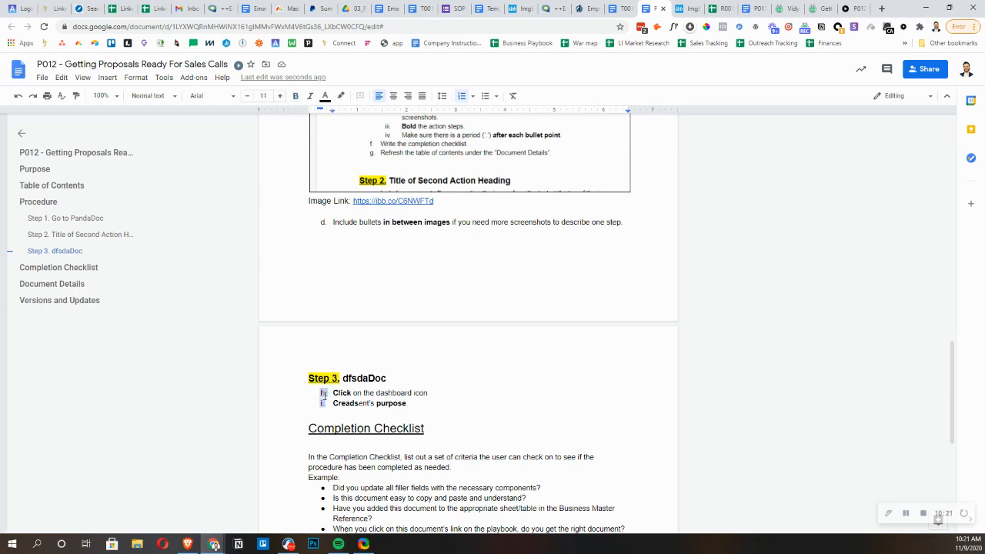
pyautogui.click(310, 391)
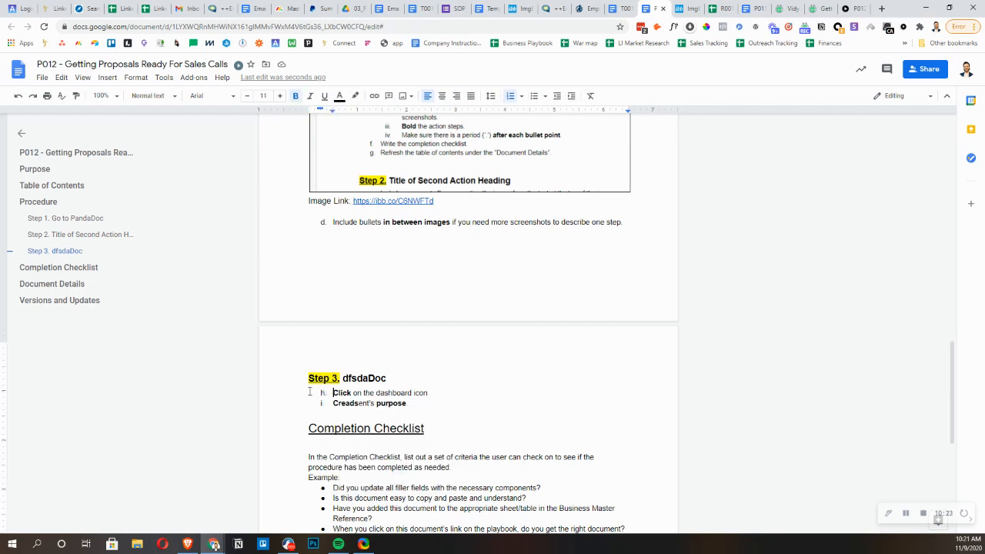
pyautogui.click(322, 393)
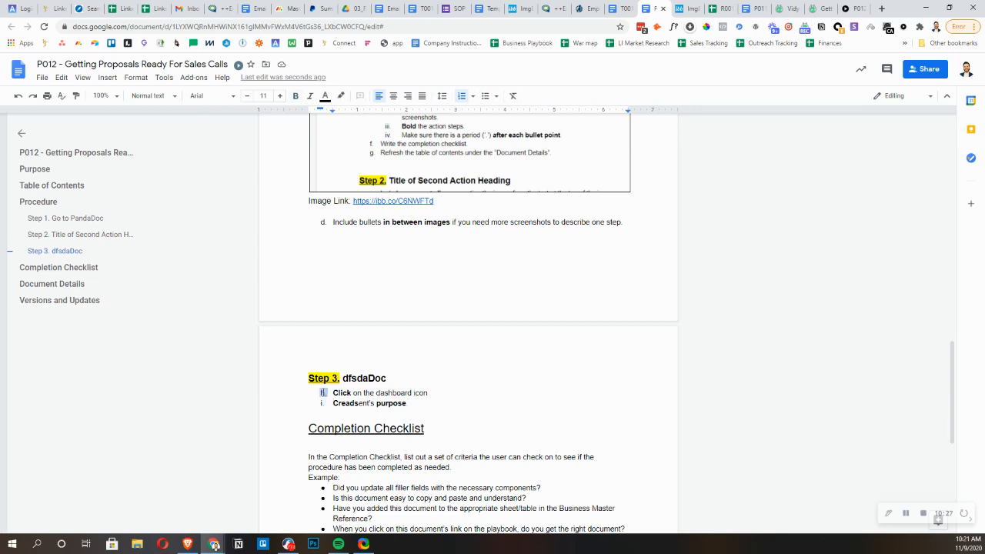
pyautogui.rightClick(324, 392)
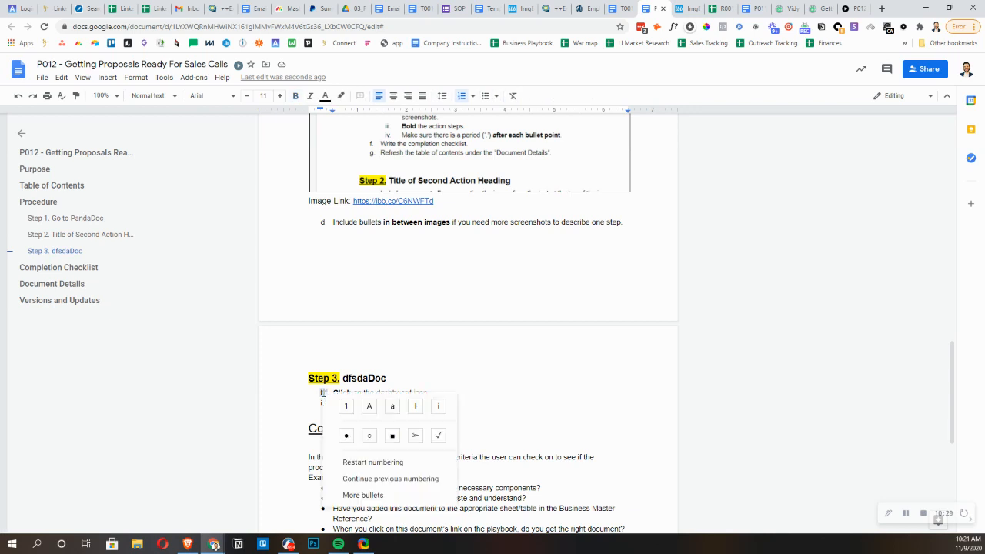
pyautogui.click(368, 462)
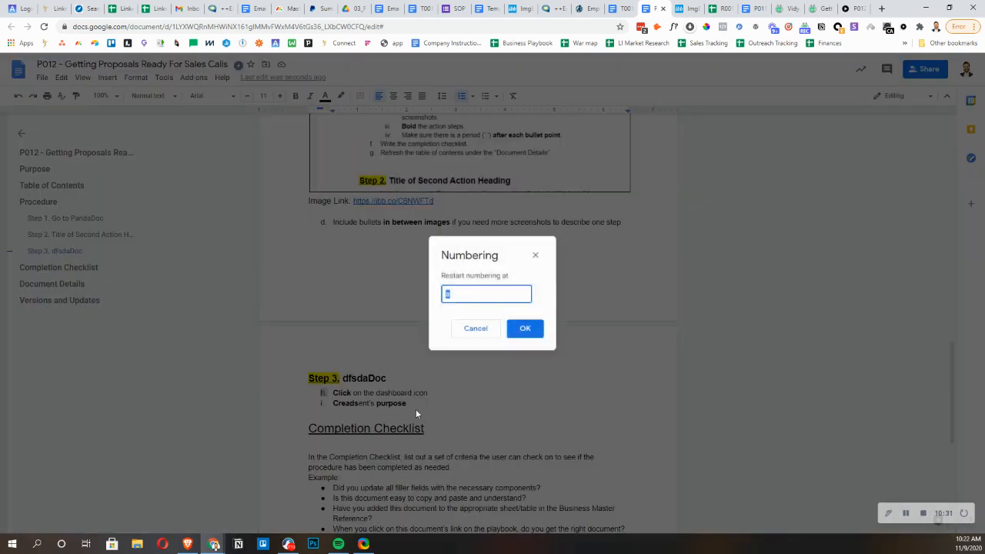
pyautogui.write('1')
pyautogui.click(514, 328)
pyautogui.click(360, 414)
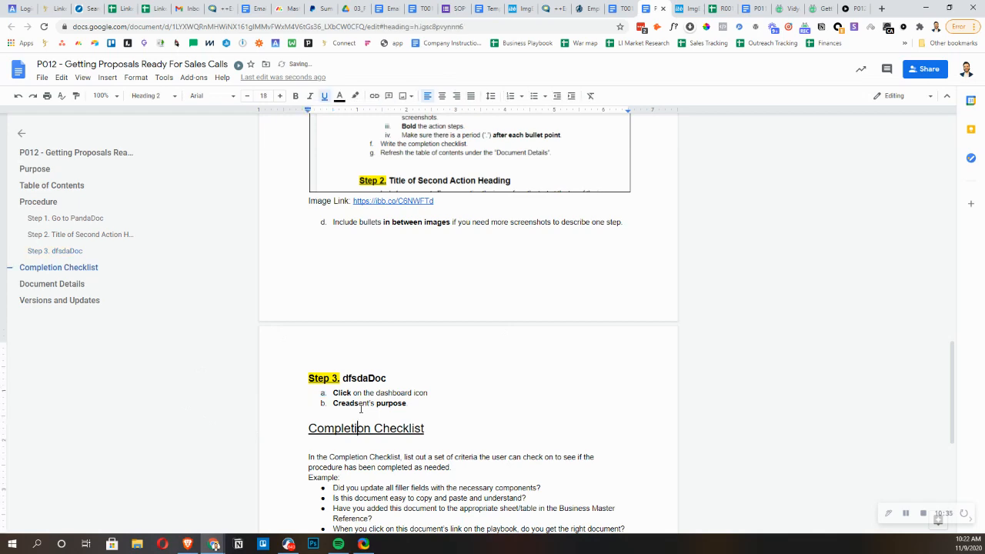
pyautogui.scroll(-2, 339, 400)
pyautogui.moveTo(346, 280); pyautogui.dragTo(354, 290)
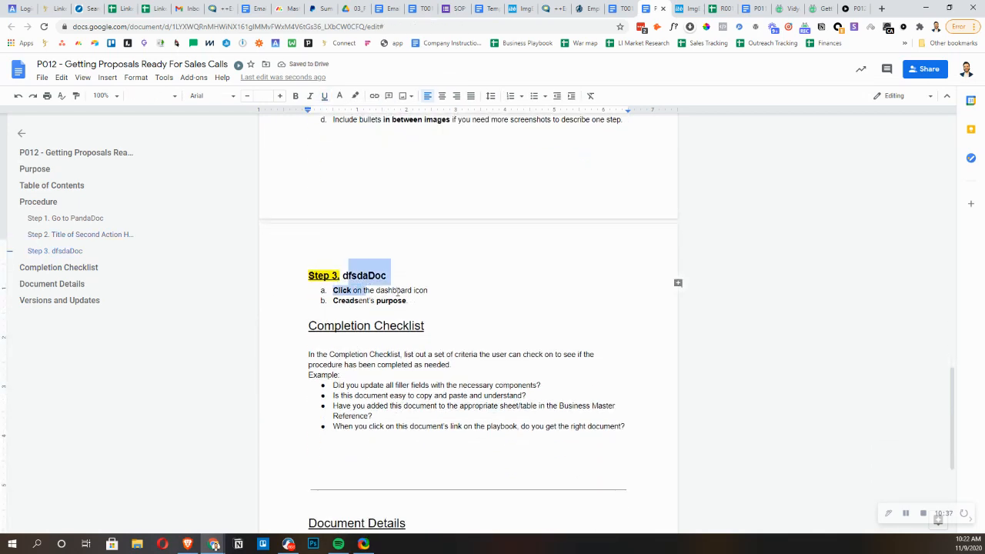
pyautogui.click(401, 290)
# Refresh the table of contents so it reflects the document's current step headings
pyautogui.scroll(5, 421, 316)
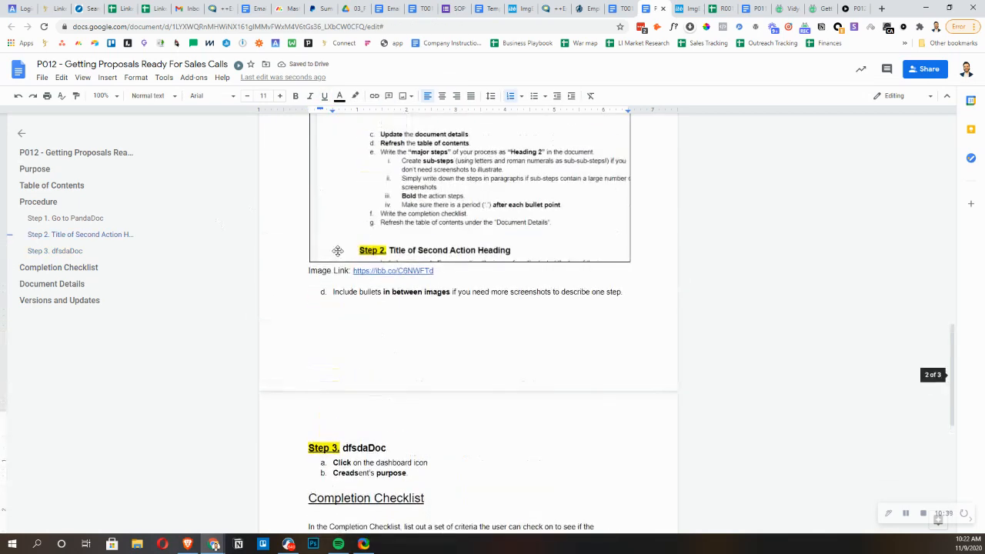
pyautogui.scroll(-3, 422, 323)
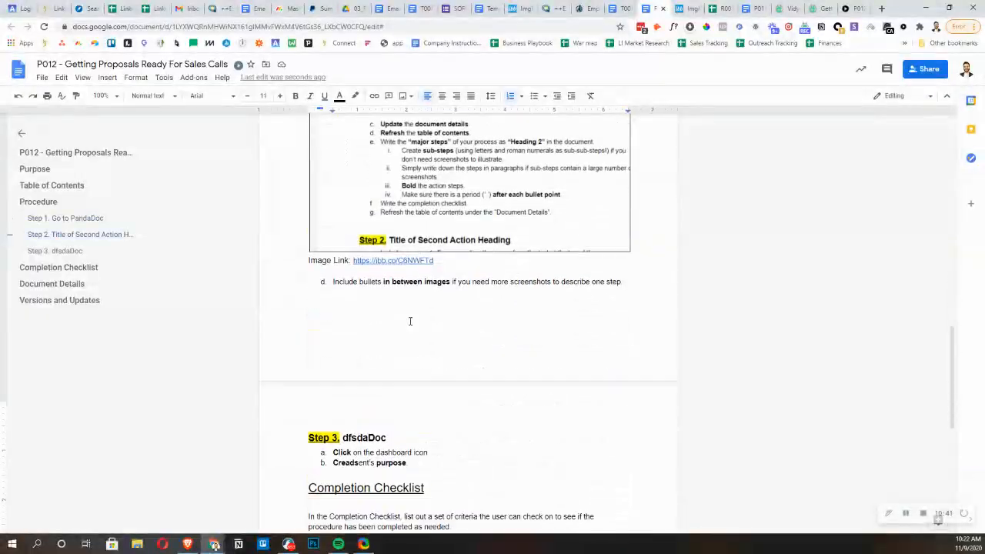
pyautogui.scroll(8, 342, 271)
pyautogui.scroll(3, 342, 271)
pyautogui.scroll(-2, 330, 365)
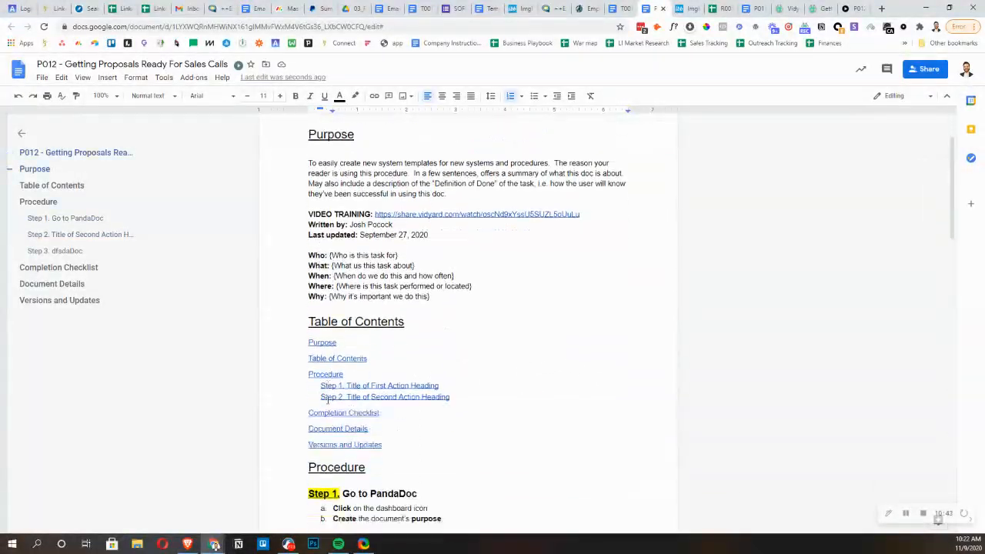
pyautogui.click(329, 398)
pyautogui.click(298, 327)
# Remove the instruction paragraph, "Example:" label and blank line beneath the Completion Checklist heading, keeping the bulleted questions
pyautogui.scroll(-9, 354, 316)
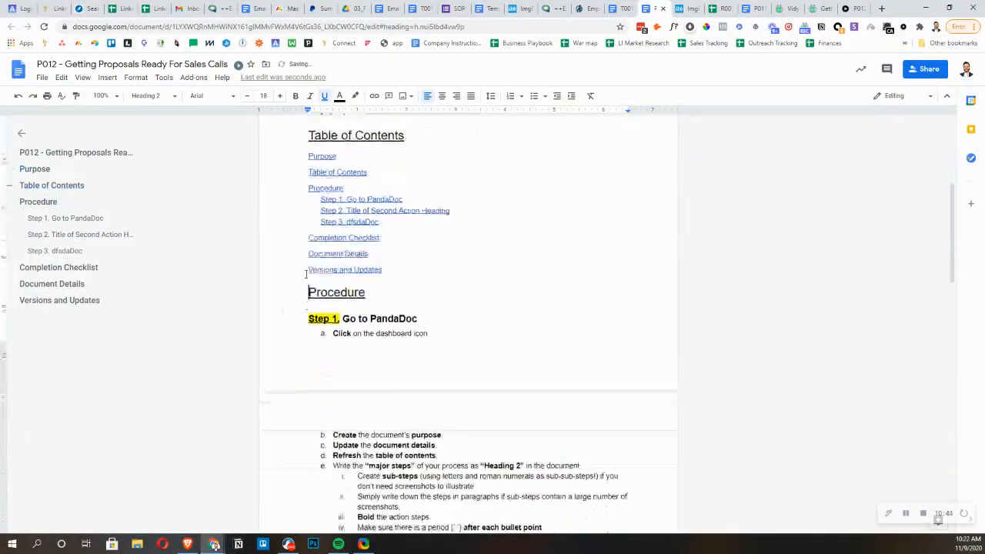
pyautogui.scroll(-5, 343, 303)
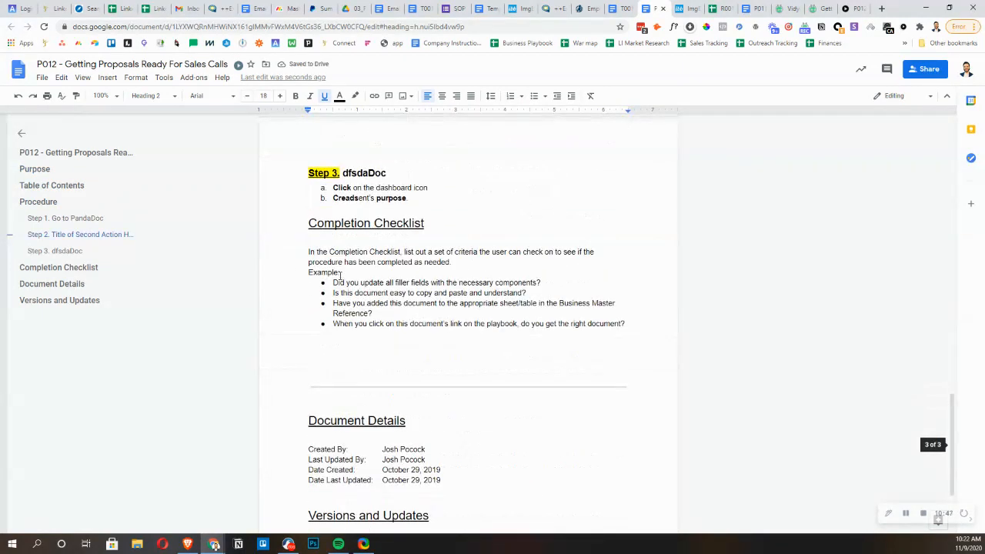
pyautogui.click(311, 227)
pyautogui.moveTo(308, 252); pyautogui.dragTo(435, 270)
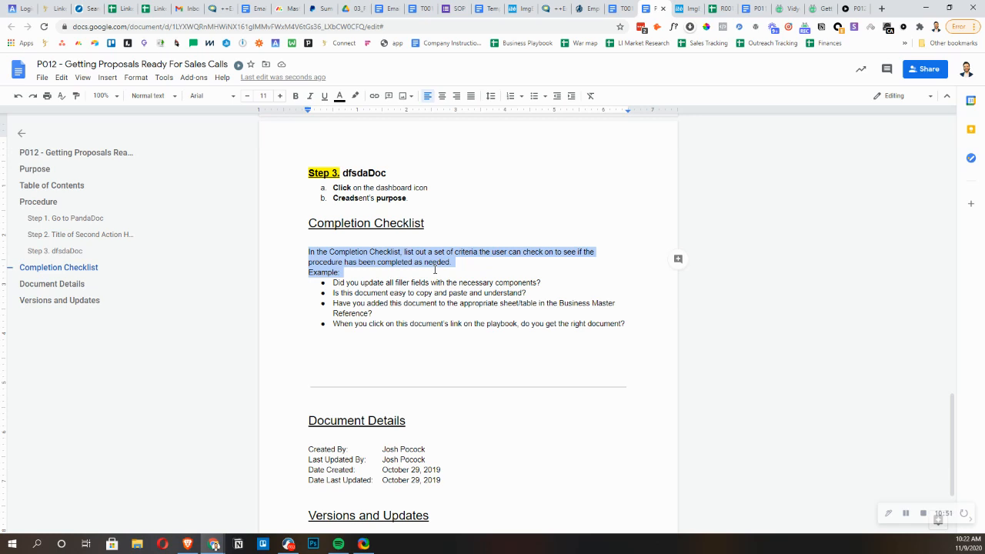
pyautogui.press('BackSpace')
pyautogui.press('BackSpace')
pyautogui.press('BackSpace')
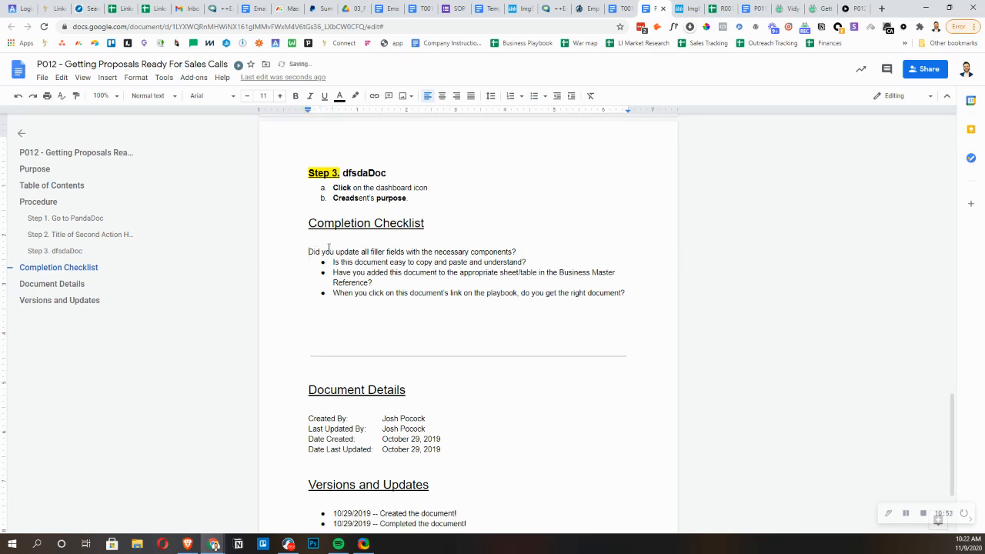
pyautogui.hotkey('ctrl', 'z')
pyautogui.press('BackSpace')
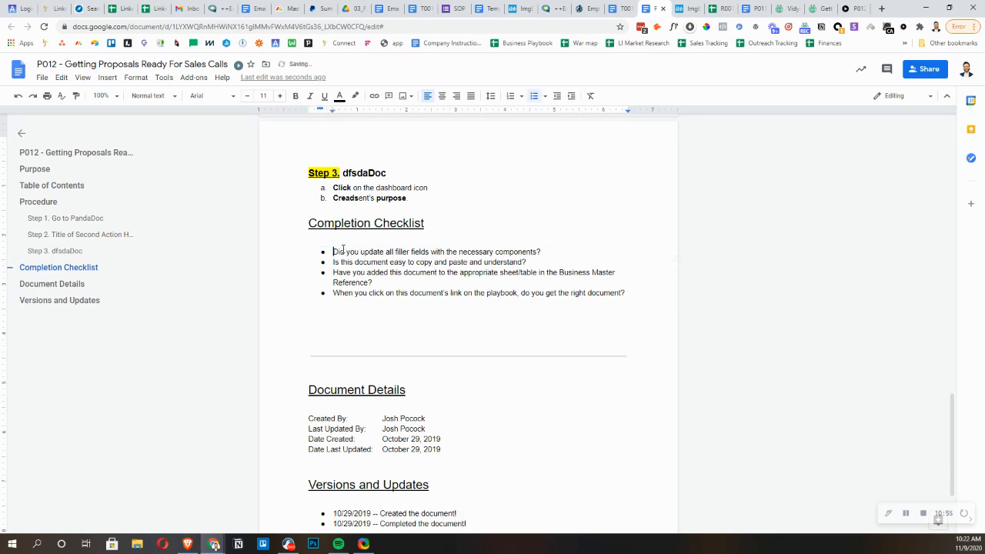
pyautogui.press('BackSpace')
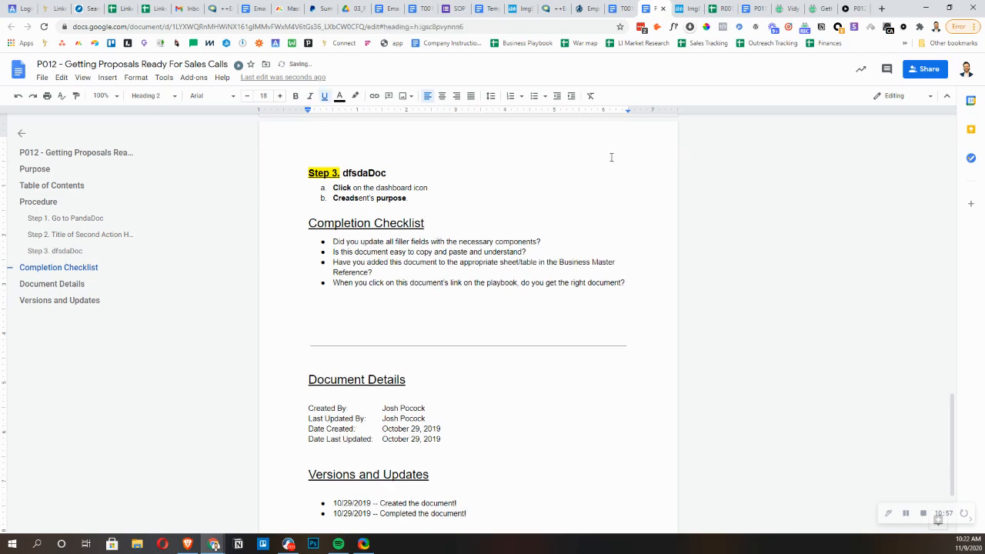
# Try replacing P012's checklist questions with the Completion Checklist copied from the P011 onboarding document, and undo the paste
pyautogui.click(760, 7)
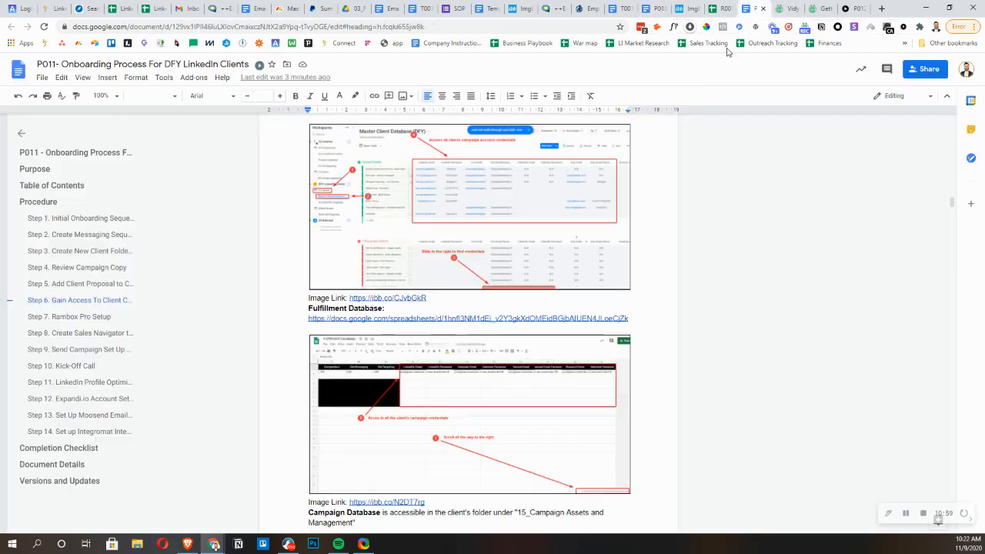
pyautogui.click(44, 448)
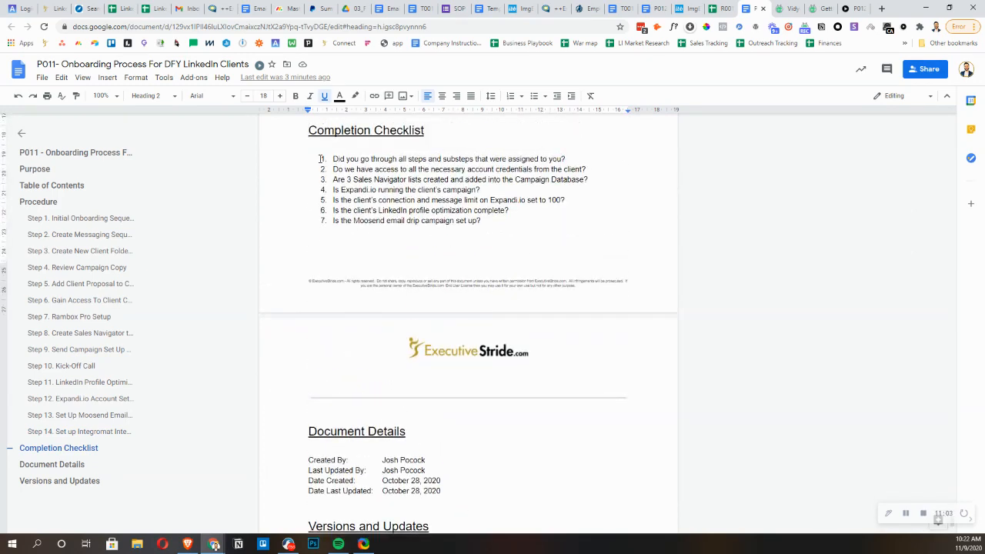
pyautogui.moveTo(332, 159); pyautogui.dragTo(475, 231)
pyautogui.hotkey('ctrl', 'c')
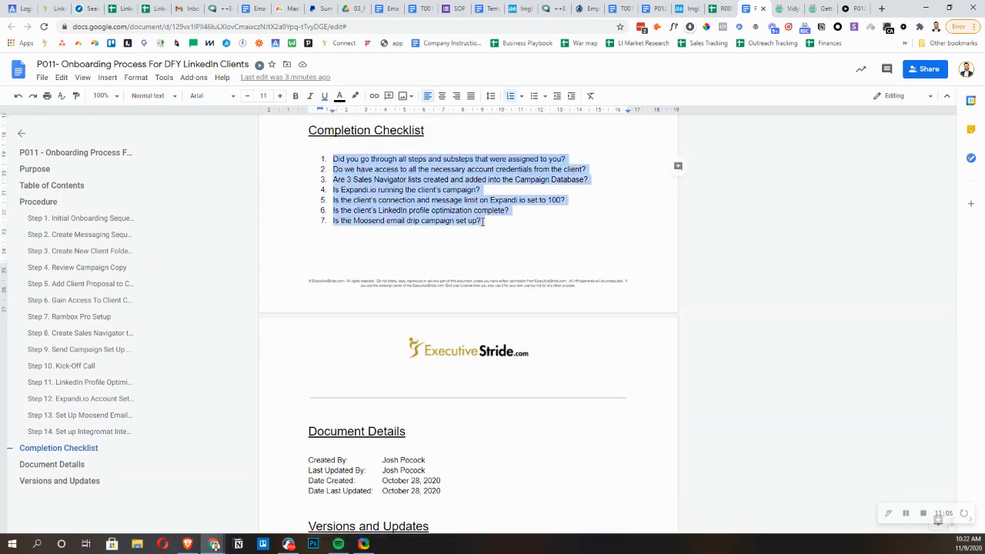
pyautogui.click(654, 8)
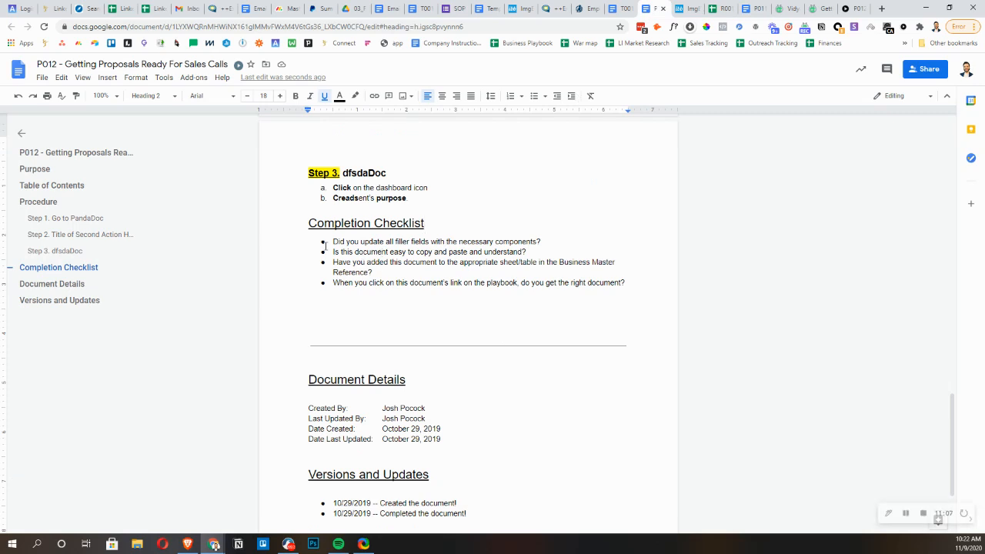
pyautogui.moveTo(327, 247)
pyautogui.mouseDown()
pyautogui.moveTo(554, 308)
pyautogui.moveTo(578, 282)
pyautogui.moveTo(626, 283)
pyautogui.moveTo(332, 241)
pyautogui.mouseUp()
pyautogui.hotkey('ctrl', 'v')
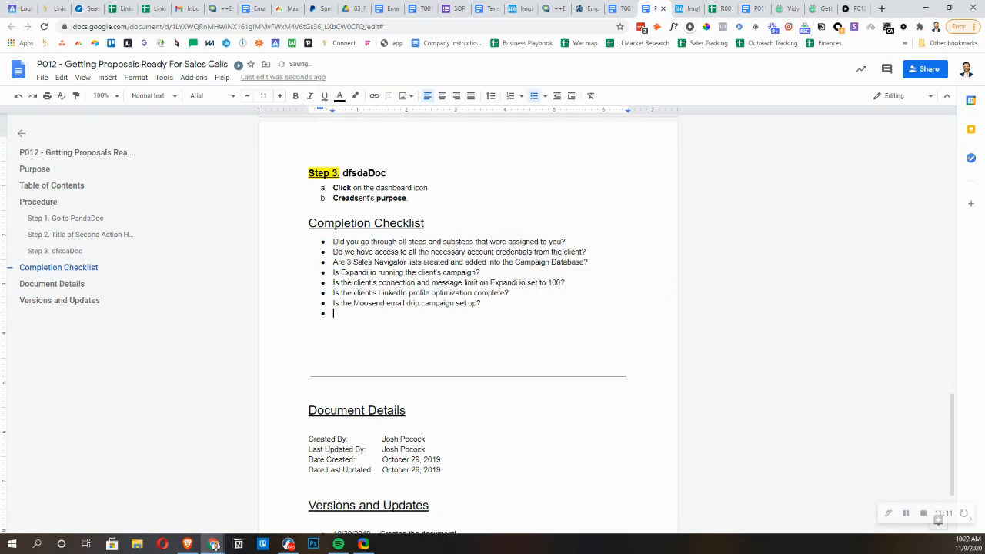
pyautogui.hotkey('ctrl', 'z')
# Change P012's Completion Checklist bullets to a numbered list in the 1, 2, 3 style
pyautogui.click(323, 244)
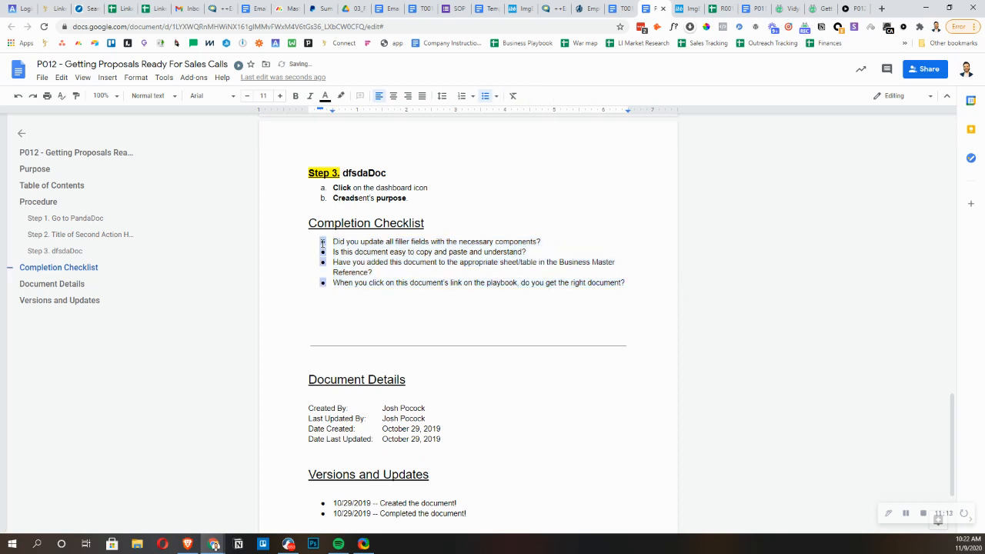
pyautogui.rightClick(322, 245)
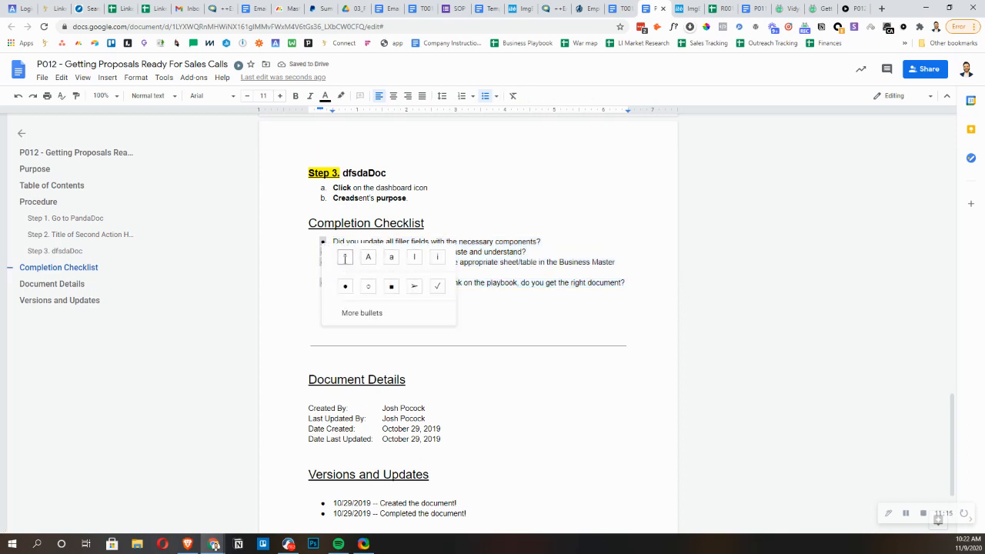
pyautogui.click(345, 257)
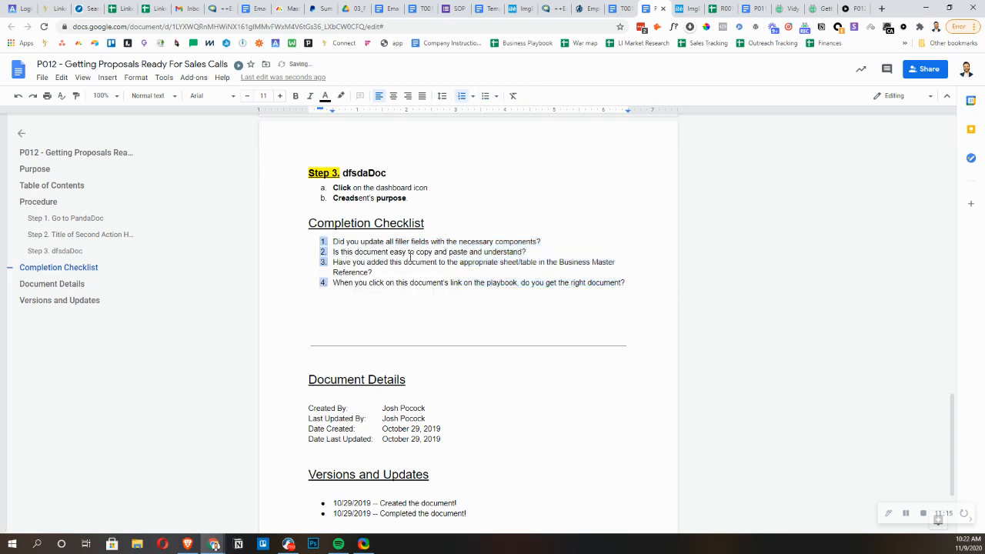
# Change the Completion Checklist bullets in the T001 Procedure Template to a 1, 2, 3 numbered list
pyautogui.click(619, 8)
pyautogui.click(58, 251)
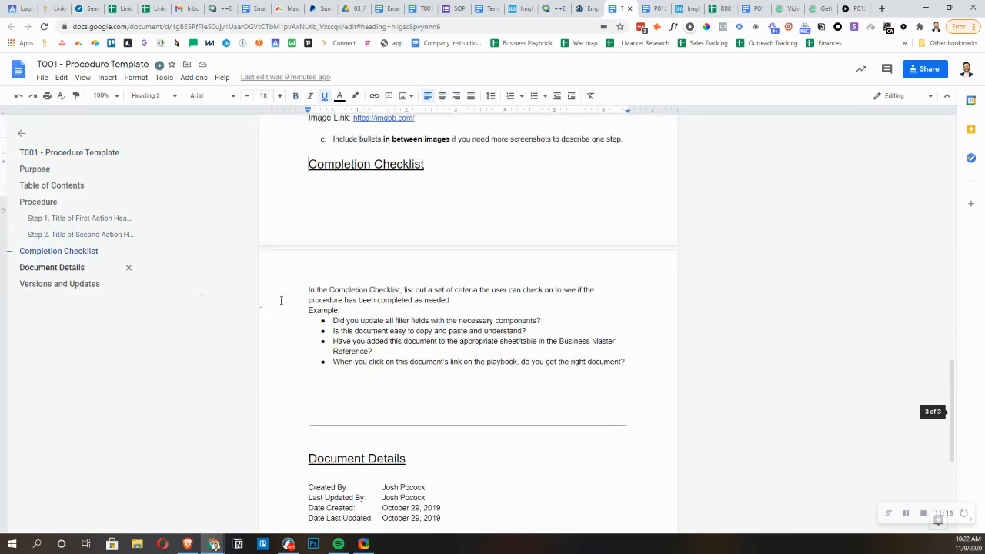
pyautogui.rightClick(322, 326)
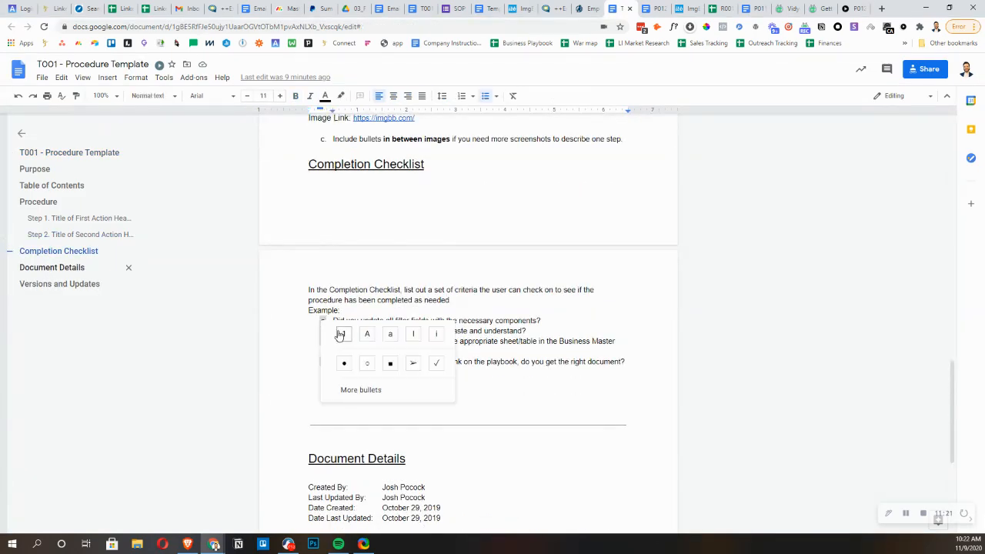
pyautogui.click(341, 333)
pyautogui.click(393, 320)
pyautogui.moveTo(367, 298); pyautogui.dragTo(317, 209)
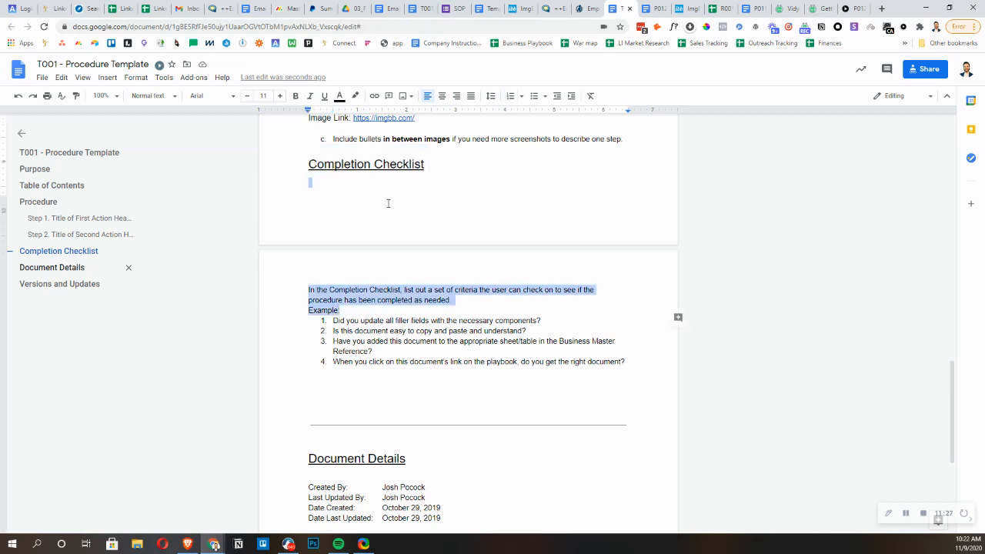
# Add an unnumbered blank line between P012's Completion Checklist heading and its first question, following the spacing in P011
pyautogui.click(646, 8)
pyautogui.click(743, 7)
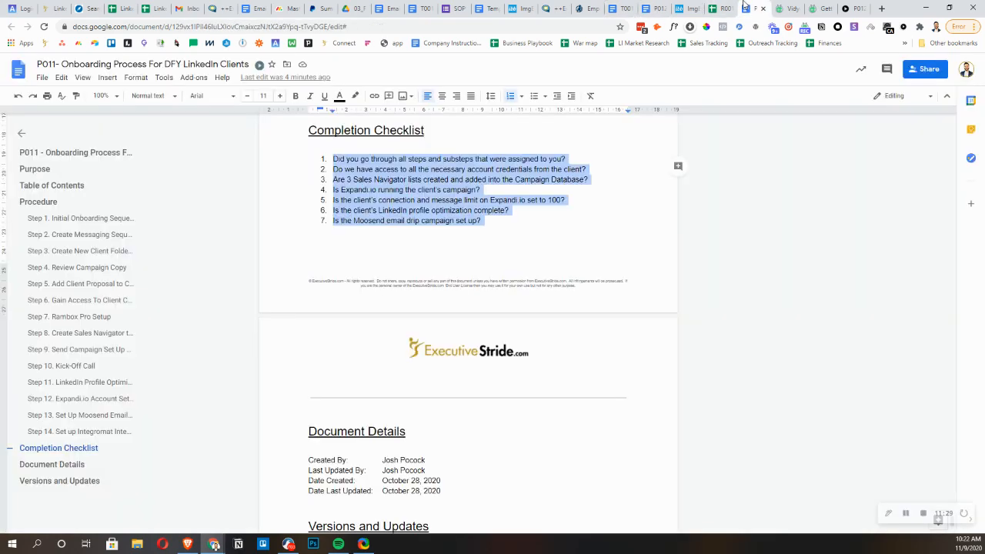
pyautogui.click(354, 184)
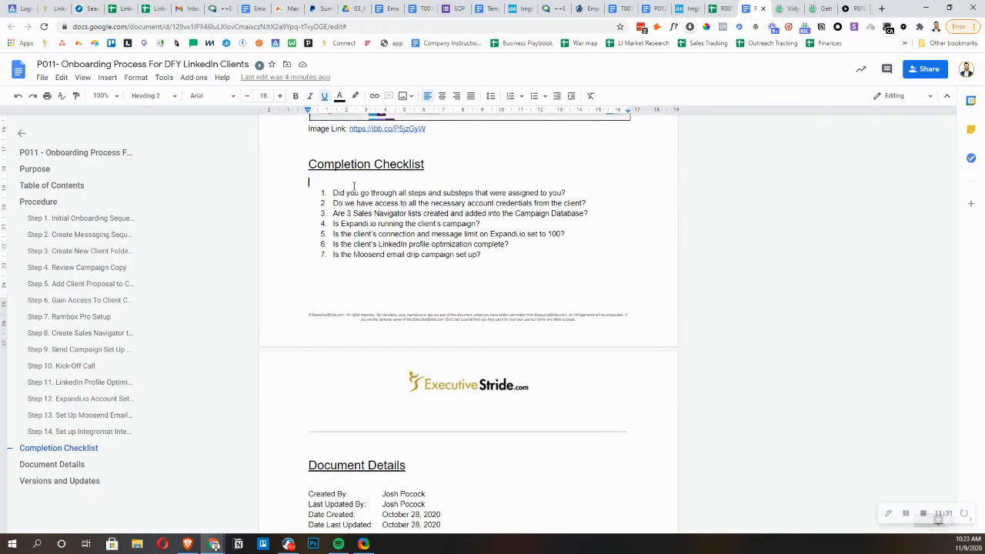
pyautogui.click(651, 9)
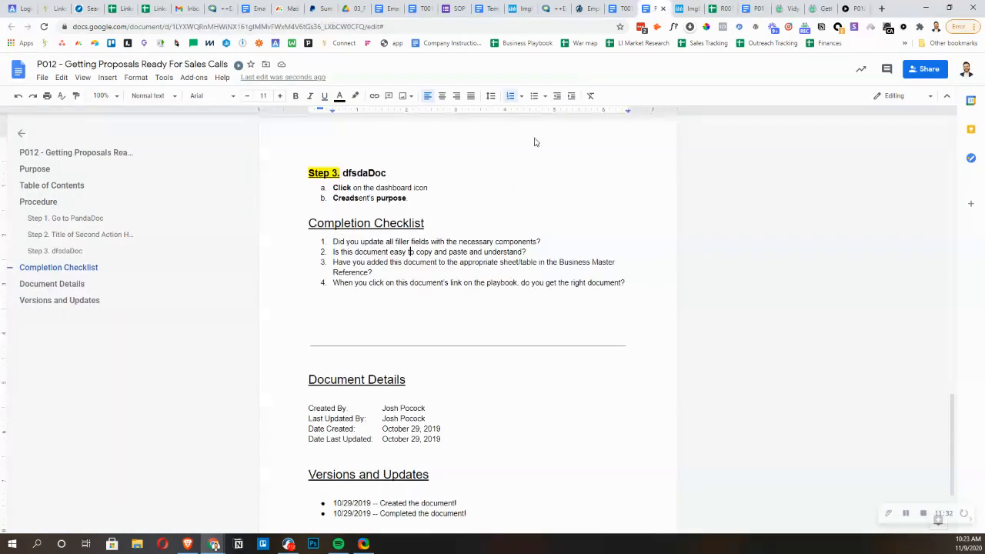
pyautogui.click(444, 225)
pyautogui.click(332, 242)
pyautogui.press('Return')
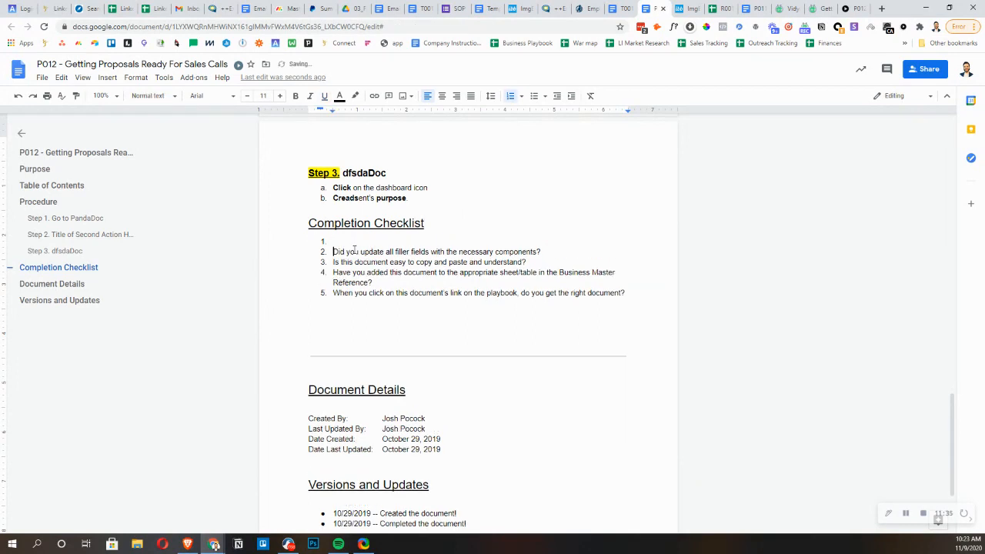
pyautogui.doubleClick(346, 243)
pyautogui.press('BackSpace')
pyautogui.press('BackSpace')
pyautogui.click(509, 96)
pyautogui.click(337, 243)
# Compare P011's Completion Checklist with the one in P012
pyautogui.click(747, 9)
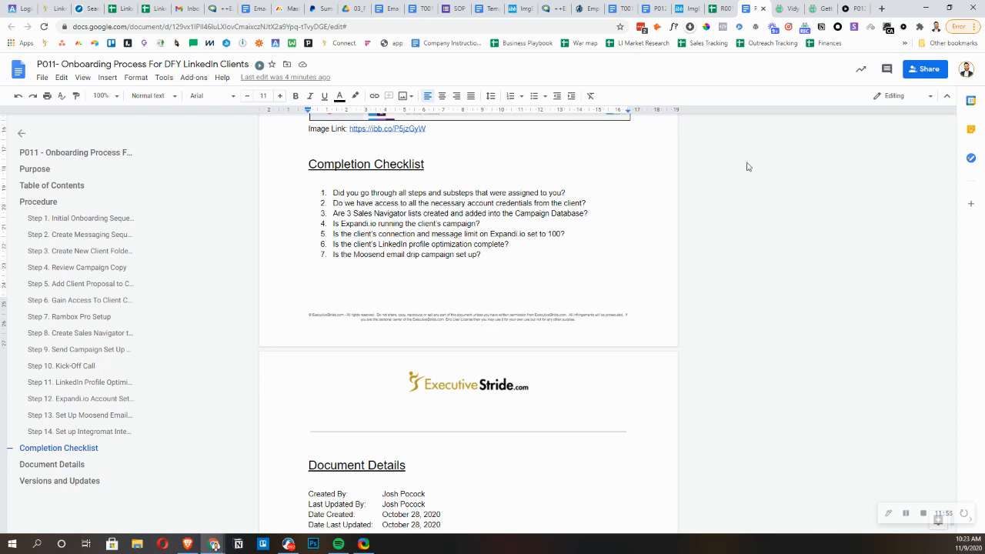
pyautogui.click(654, 9)
pyautogui.click(390, 281)
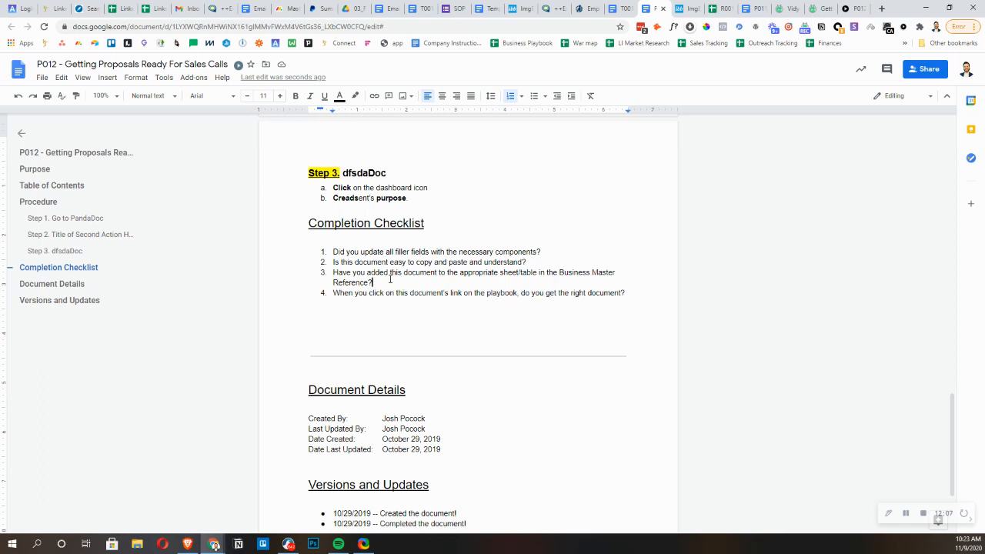
# Review P012's Completion Checklist questions and the Created By, Last Updated By and date fields under Document Details
pyautogui.moveTo(368, 251); pyautogui.dragTo(540, 252)
pyautogui.click(540, 251)
pyautogui.rightClick(439, 283)
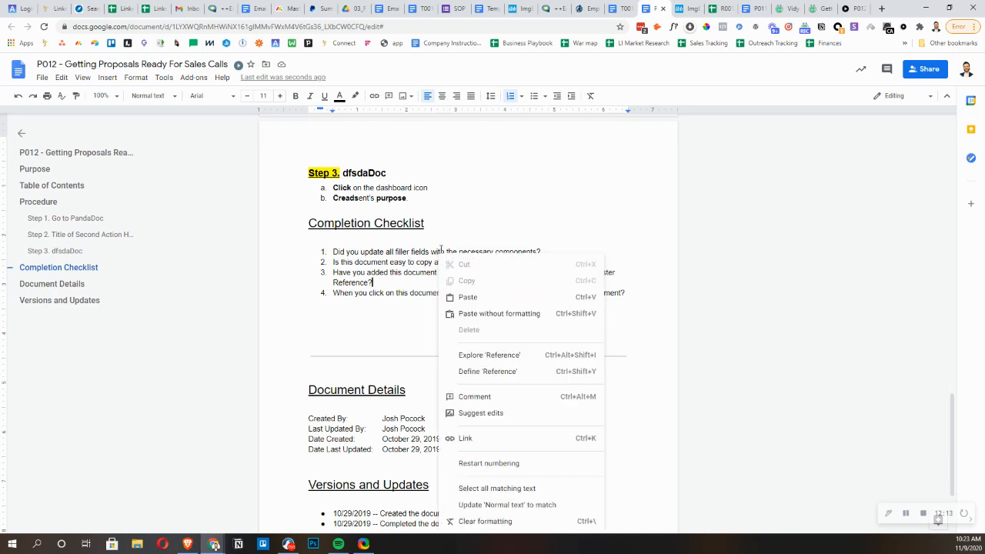
pyautogui.click(540, 213)
pyautogui.scroll(-2, 457, 343)
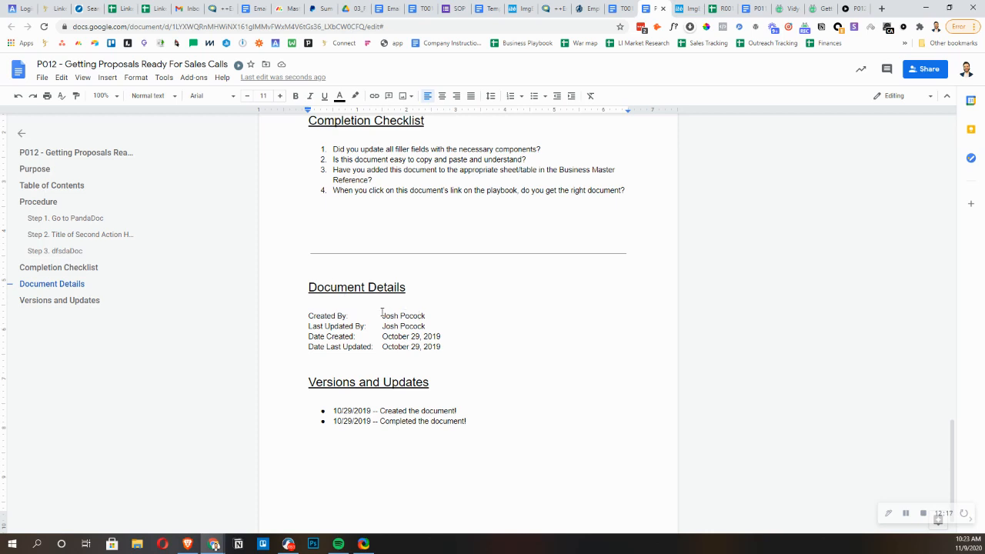
pyautogui.moveTo(382, 316); pyautogui.dragTo(426, 320)
pyautogui.click(384, 326)
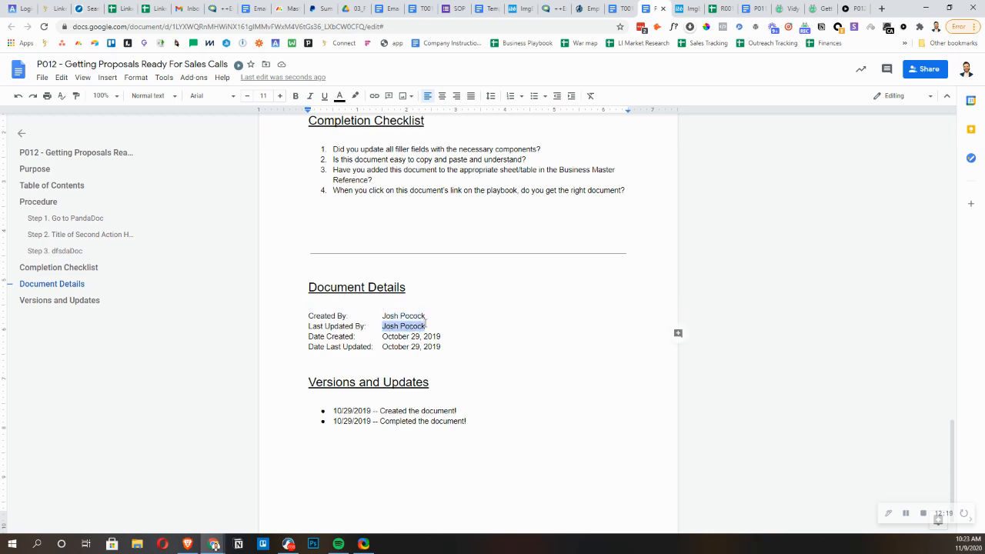
pyautogui.click(359, 326)
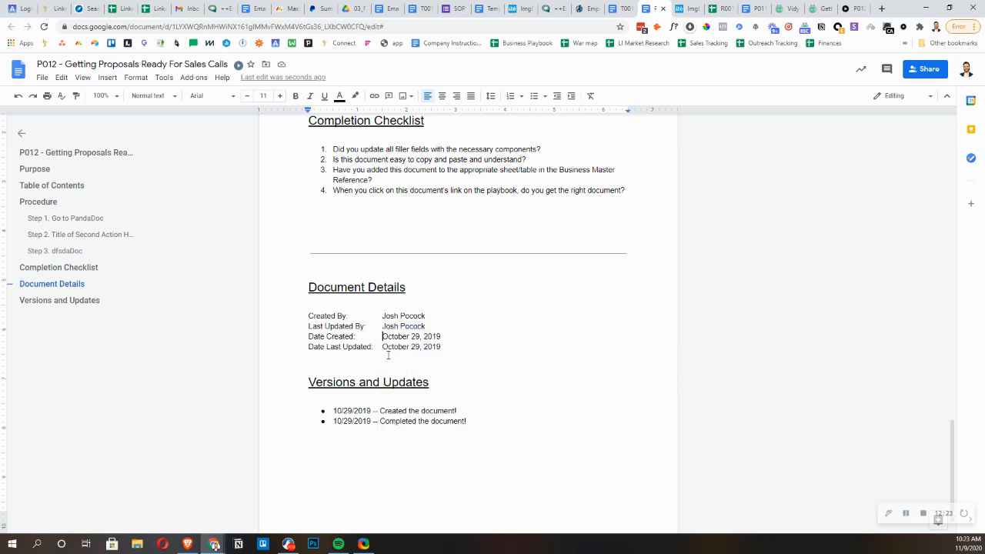
pyautogui.hotkey('ctrl', 'Right')
# Change the Versions and Updates dates to 11/09/2020 for the created entry and 11/10/2020 for the completed entry
pyautogui.click(336, 410)
pyautogui.moveTo(333, 410); pyautogui.dragTo(371, 421)
pyautogui.write('11/09/2020')
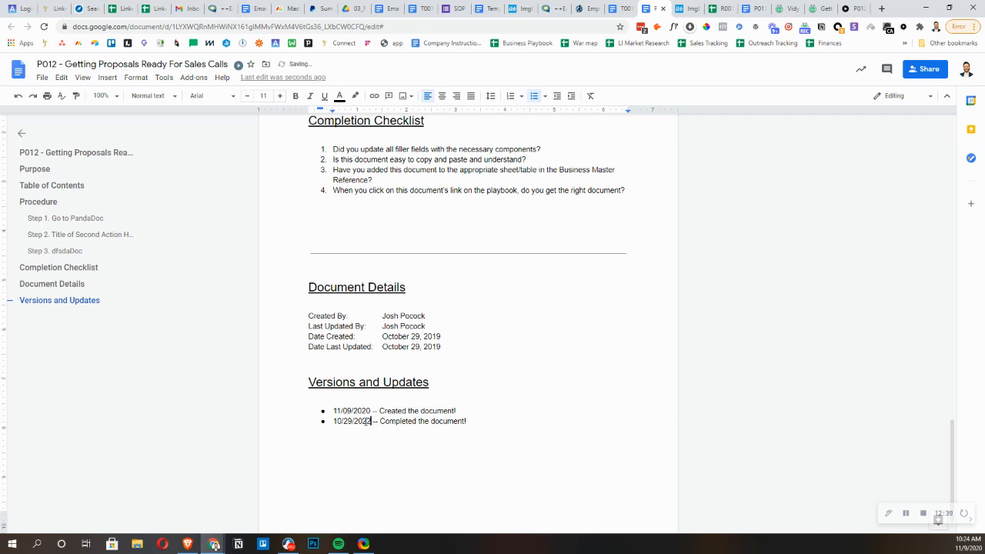
pyautogui.press('BackSpace')
pyautogui.write('0')
pyautogui.doubleClick(349, 421)
pyautogui.write('10')
pyautogui.doubleClick(335, 421)
pyautogui.write('11')
# Examine the Date Created entry under Document Details
pyautogui.scroll(1, 462, 367)
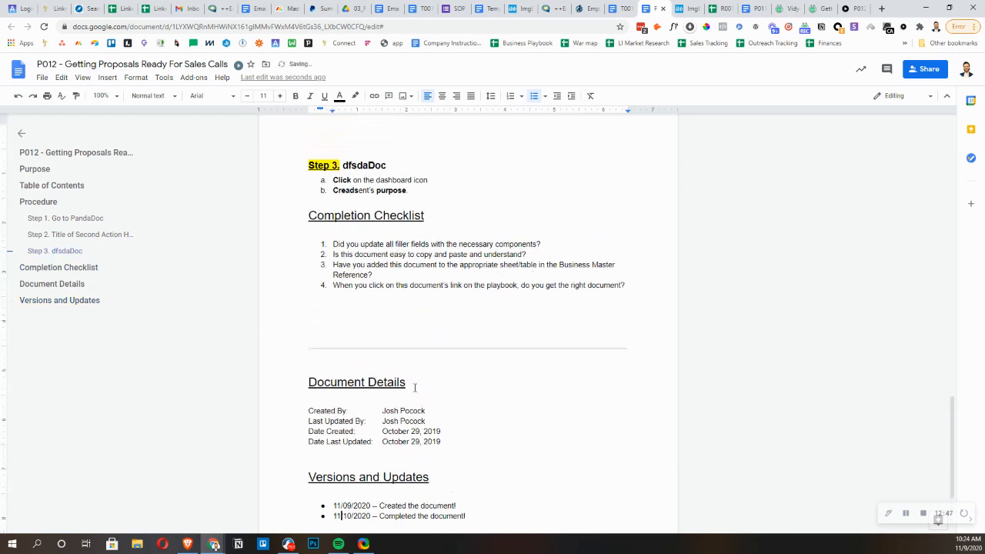
pyautogui.moveTo(380, 439); pyautogui.dragTo(409, 439)
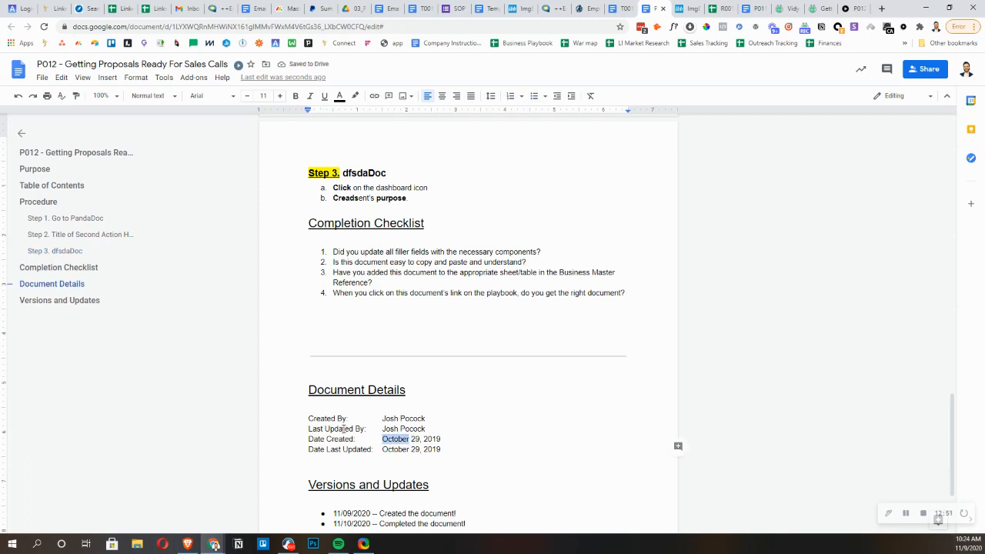
pyautogui.click(432, 438)
# Open the video training link in P012's Purpose section
pyautogui.scroll(6, 396, 300)
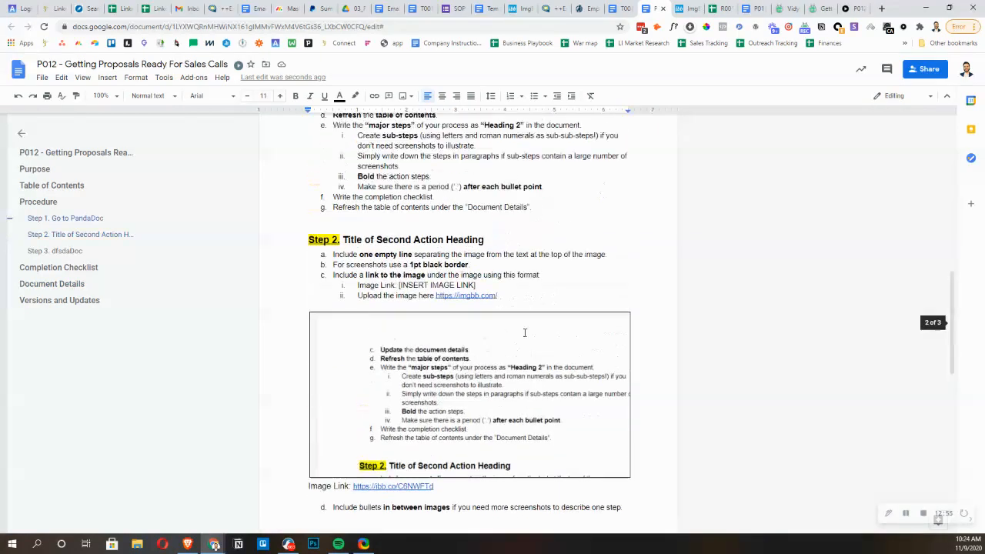
pyautogui.scroll(7, 525, 332)
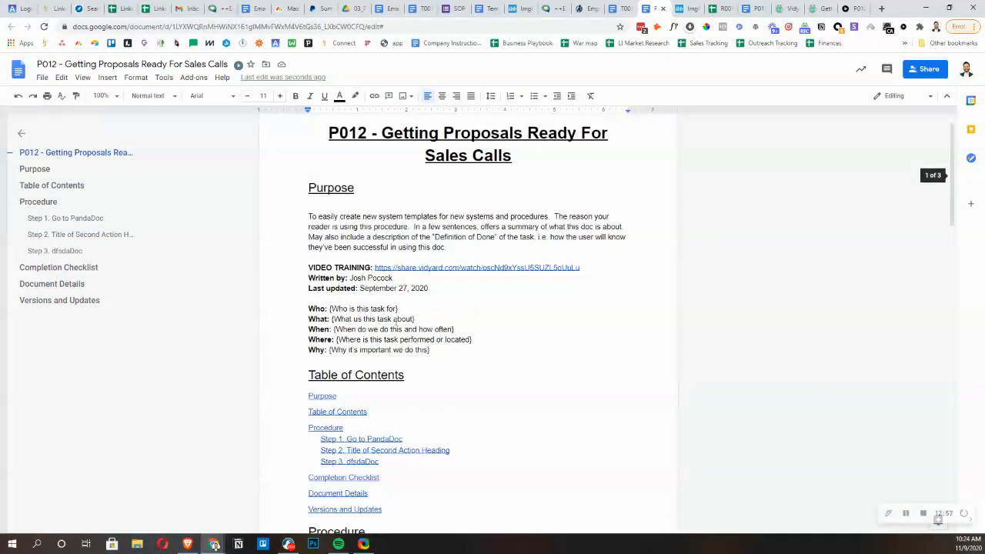
pyautogui.scroll(1, 396, 323)
pyautogui.click(422, 301)
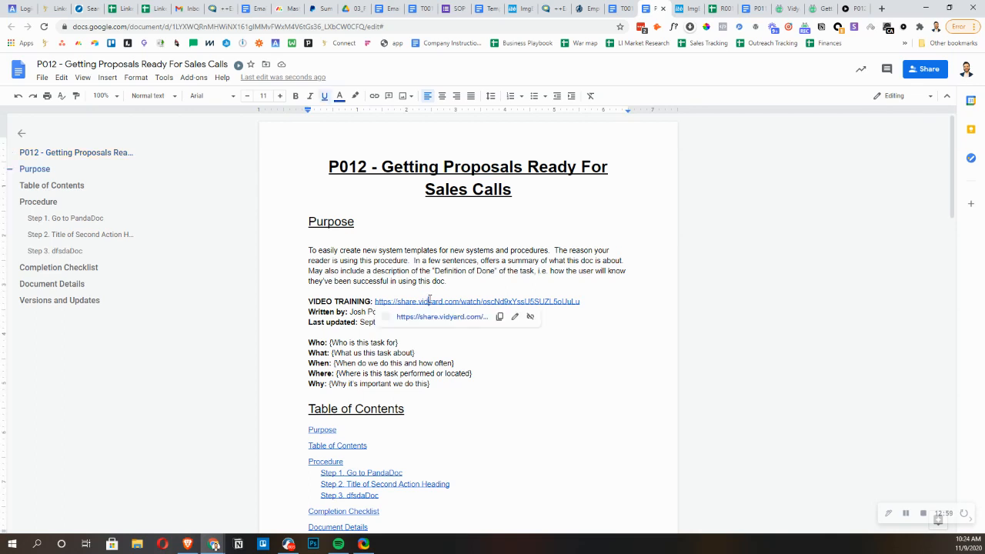
pyautogui.click(449, 317)
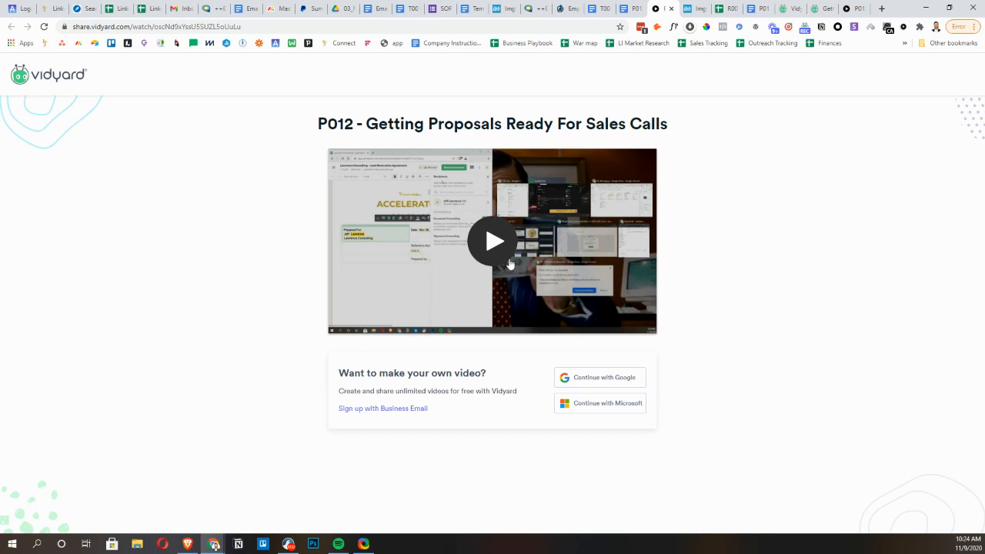
# Play the P012 training video in full screen, and return to the normal view
pyautogui.click(495, 239)
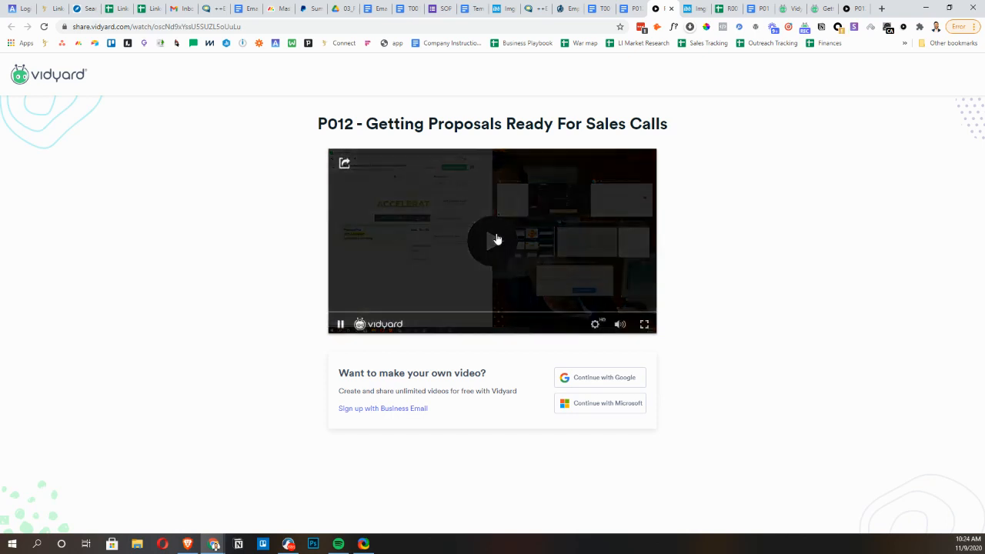
pyautogui.click(644, 324)
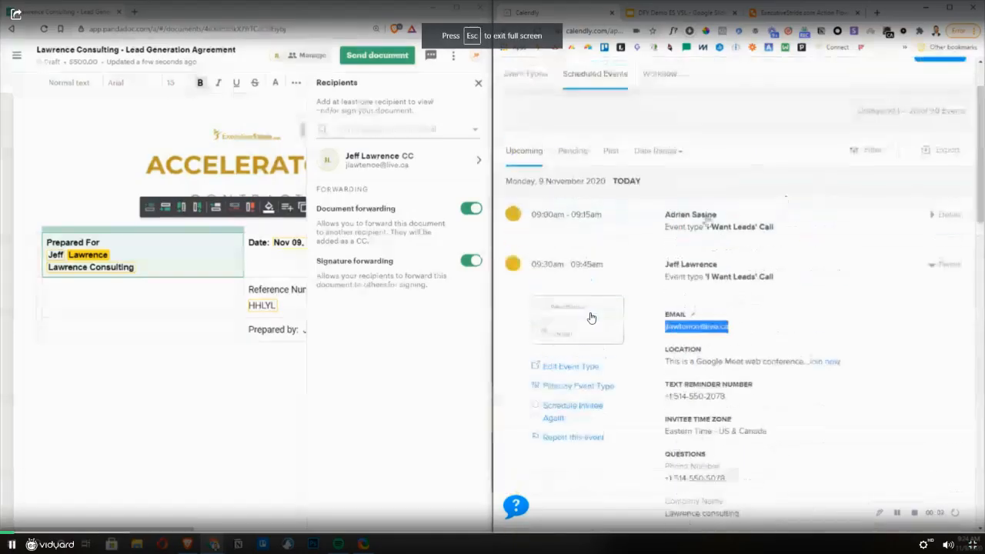
pyautogui.press('Escape')
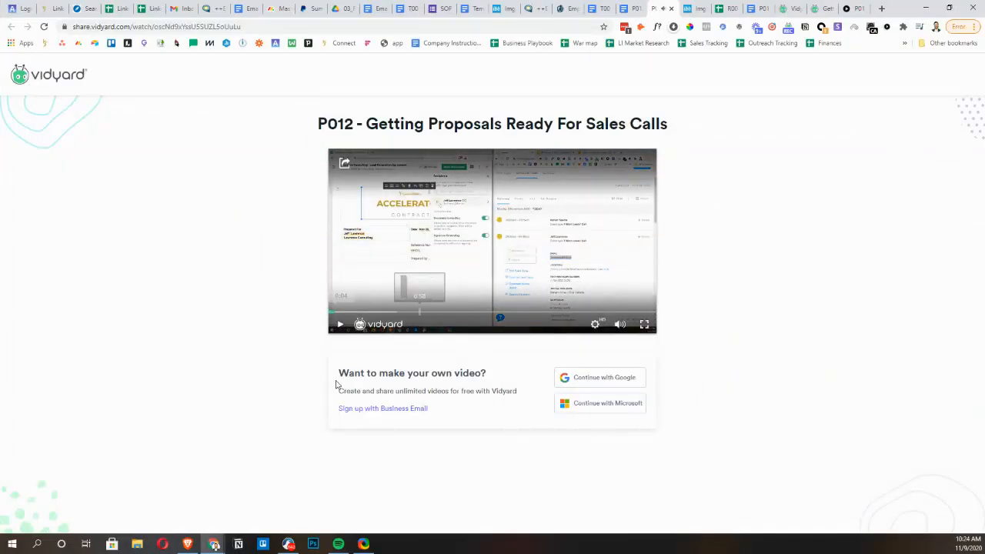
# Bring up ShareX over the training video, and return to the video to view it in full screen once more
pyautogui.click(363, 544)
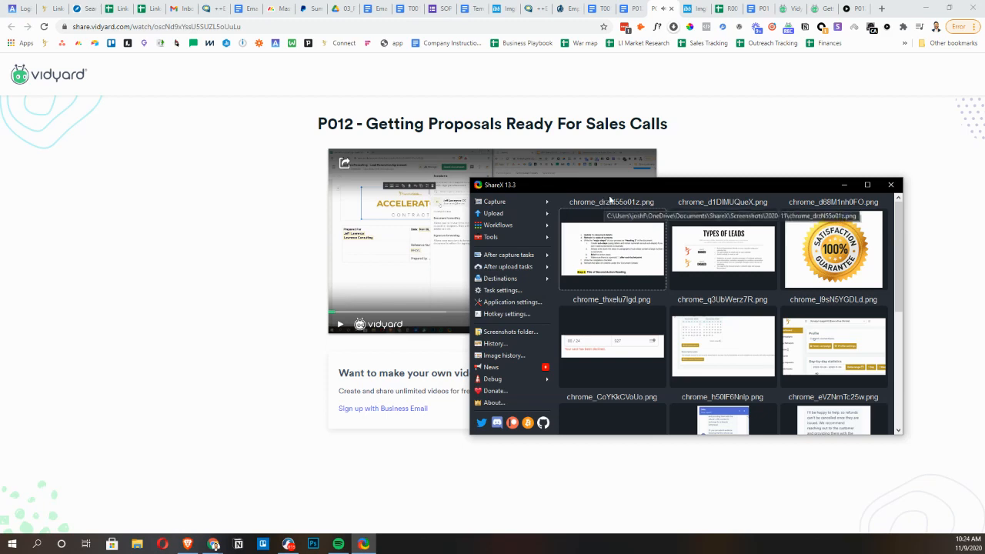
pyautogui.click(716, 158)
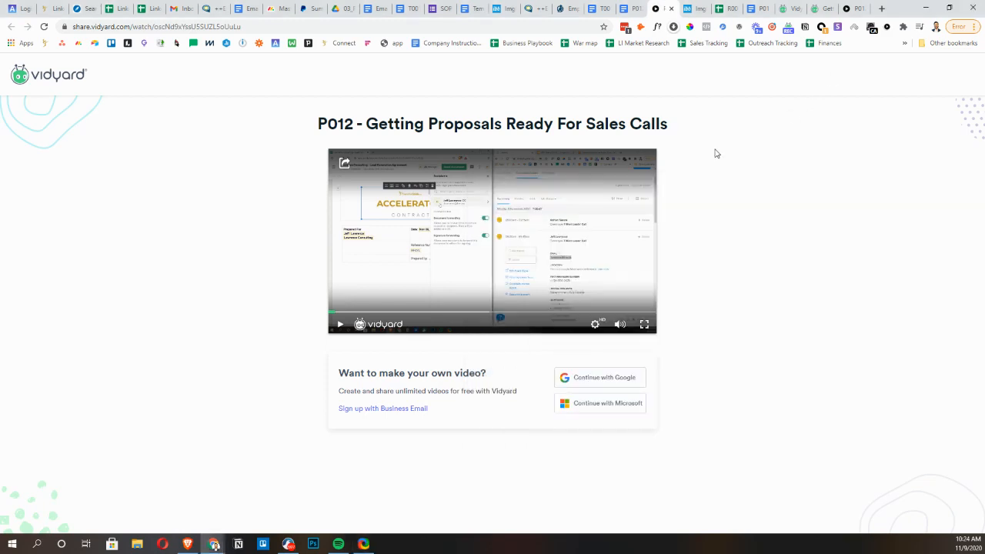
pyautogui.click(647, 323)
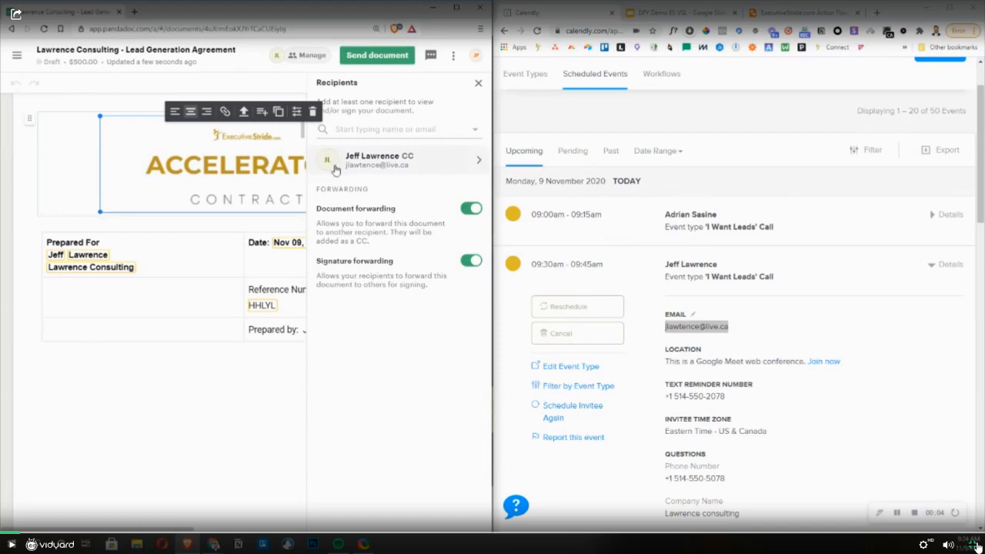
pyautogui.press('Escape')
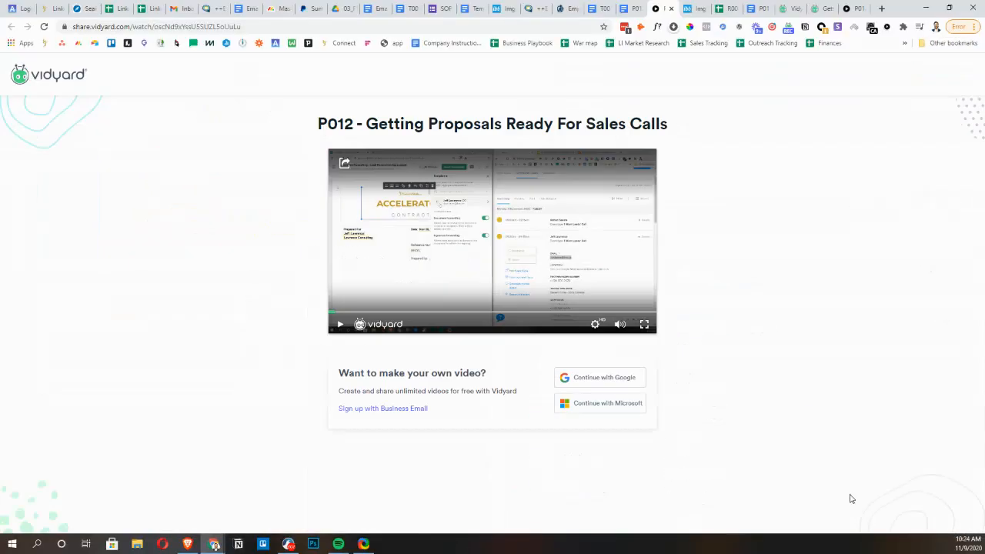
# Search Google in a new tab for "how to get bottom taskbar back"
pyautogui.click(883, 9)
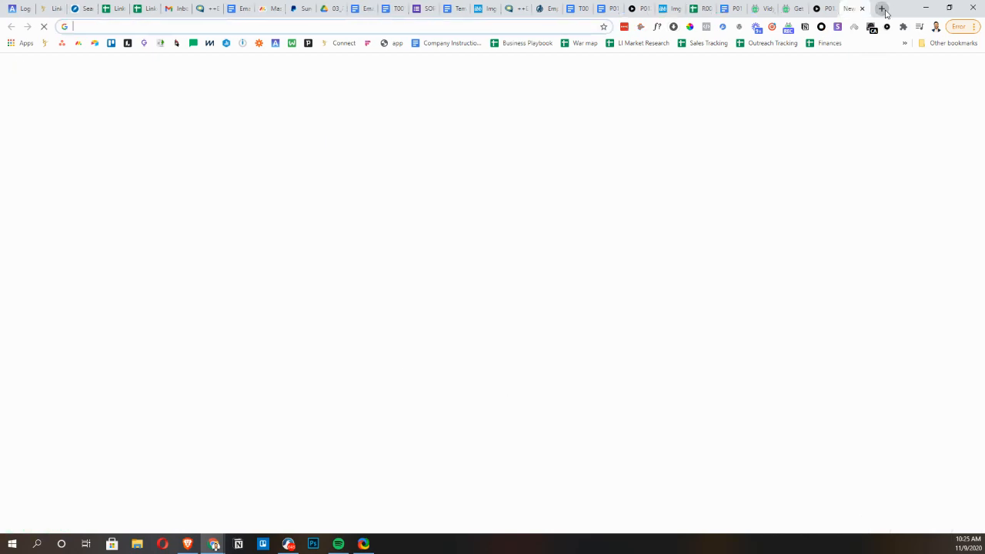
pyautogui.write('how to g')
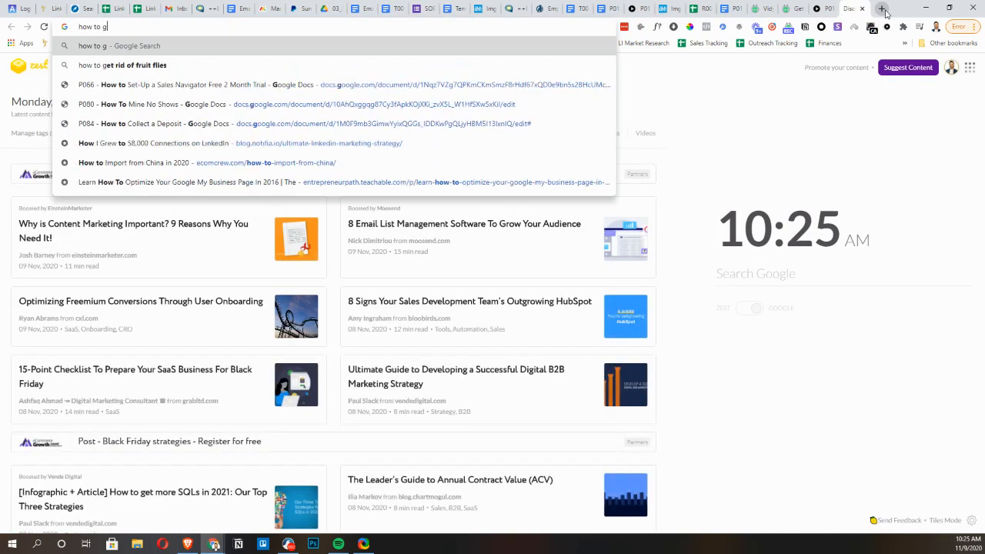
pyautogui.write('et bottom task')
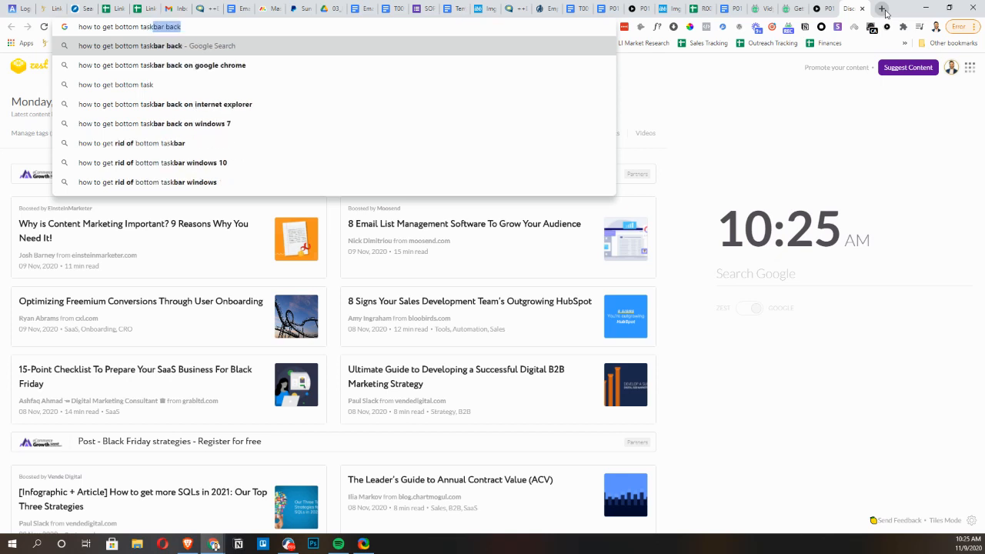
pyautogui.press('Return')
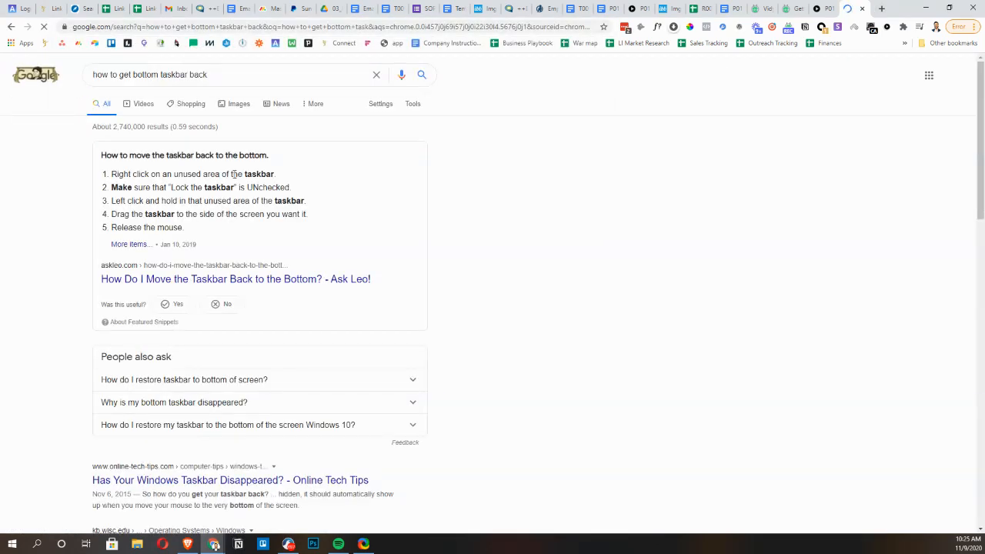
# Refine the Google search to "how to get bottom taskbar back when watching video"
pyautogui.click(227, 77)
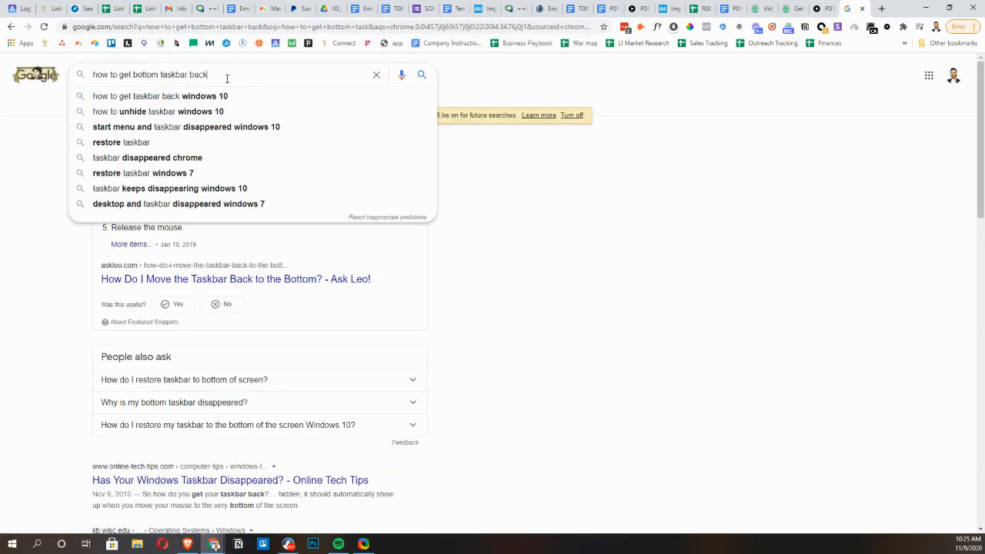
pyautogui.write('when wat')
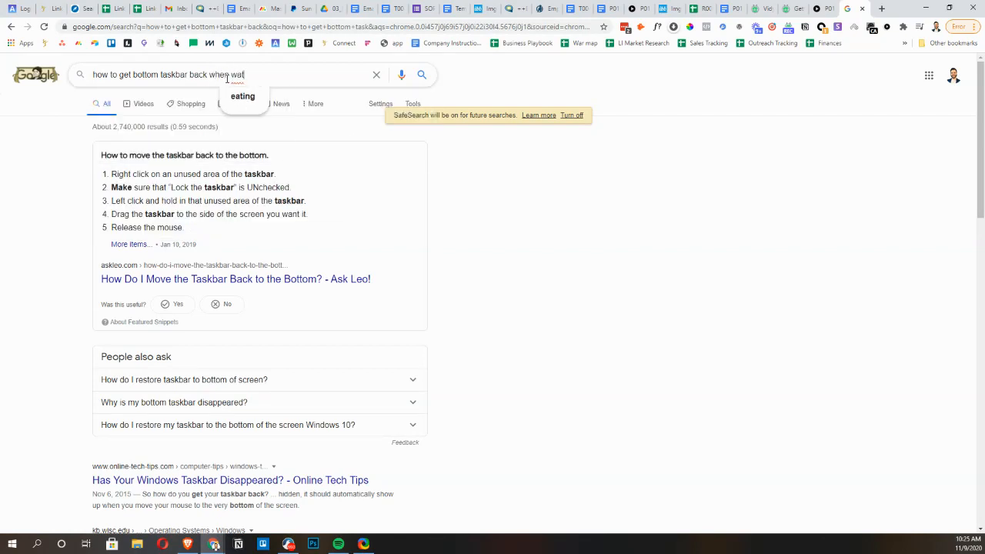
pyautogui.write('ching video')
pyautogui.press('Return')
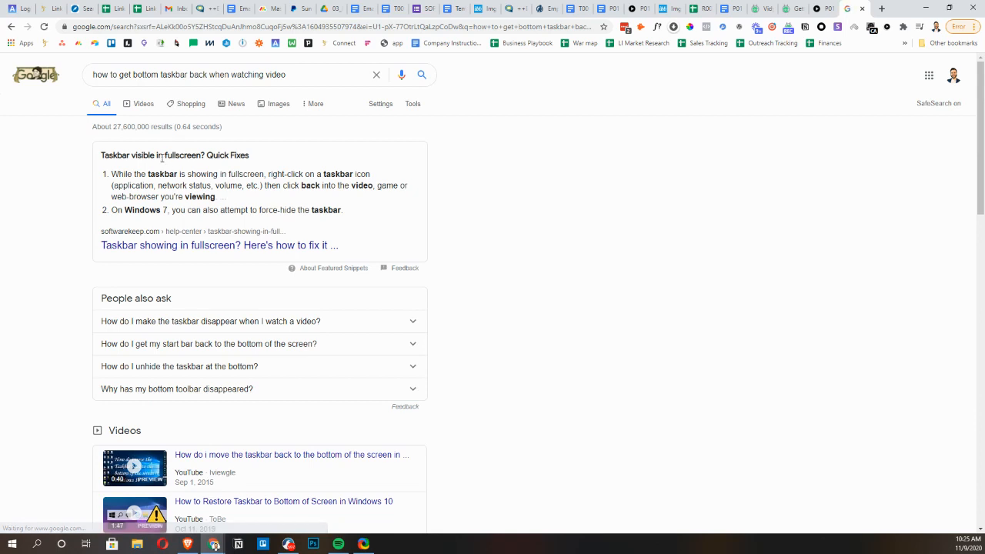
# Read the SoftwareKeep article's quick fixes for the taskbar in fullscreen, and check the options offered by the Windows taskbar
pyautogui.click(219, 242)
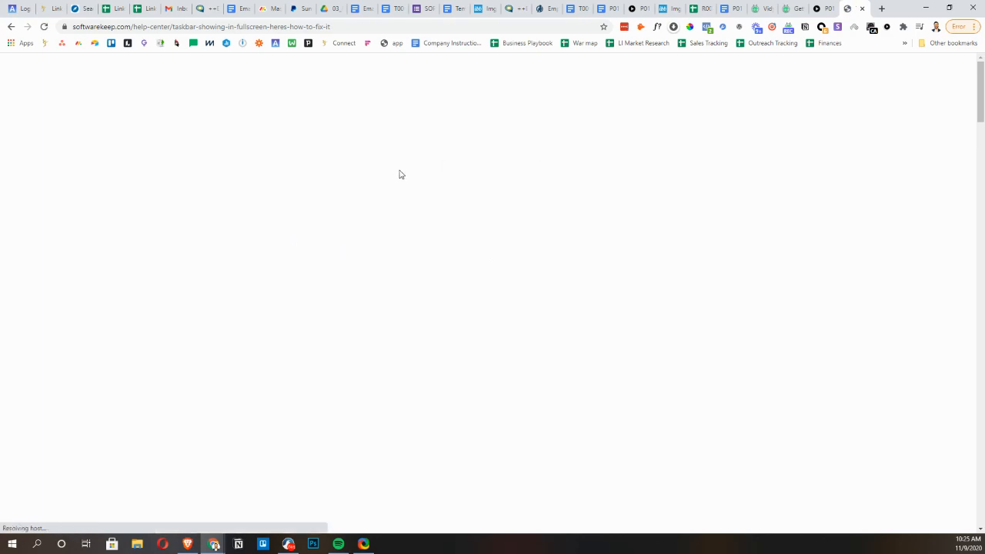
pyautogui.scroll(-3, 455, 216)
pyautogui.scroll(2, 443, 215)
pyautogui.scroll(-2, 441, 215)
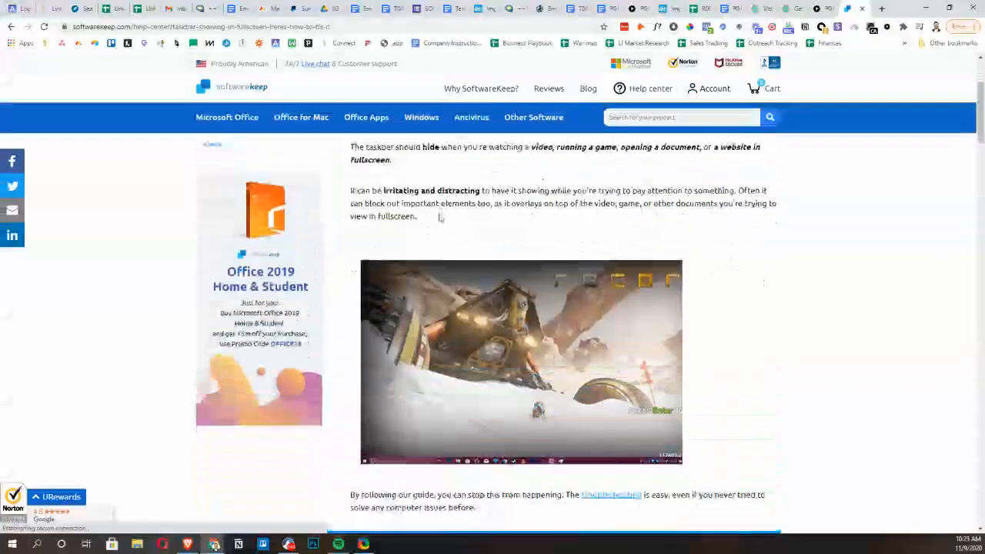
pyautogui.scroll(2, 461, 213)
pyautogui.scroll(-5, 512, 213)
pyautogui.scroll(-1, 462, 246)
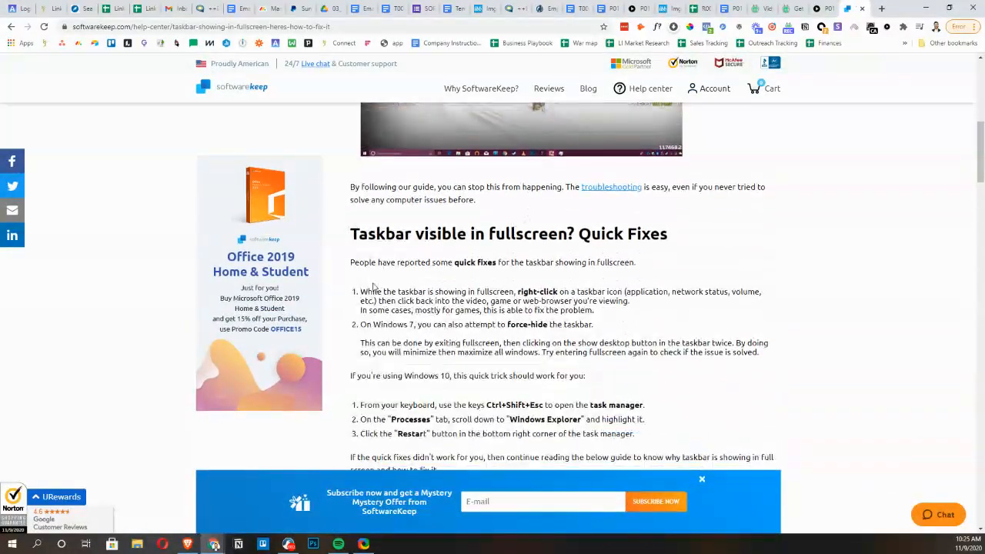
pyautogui.rightClick(576, 545)
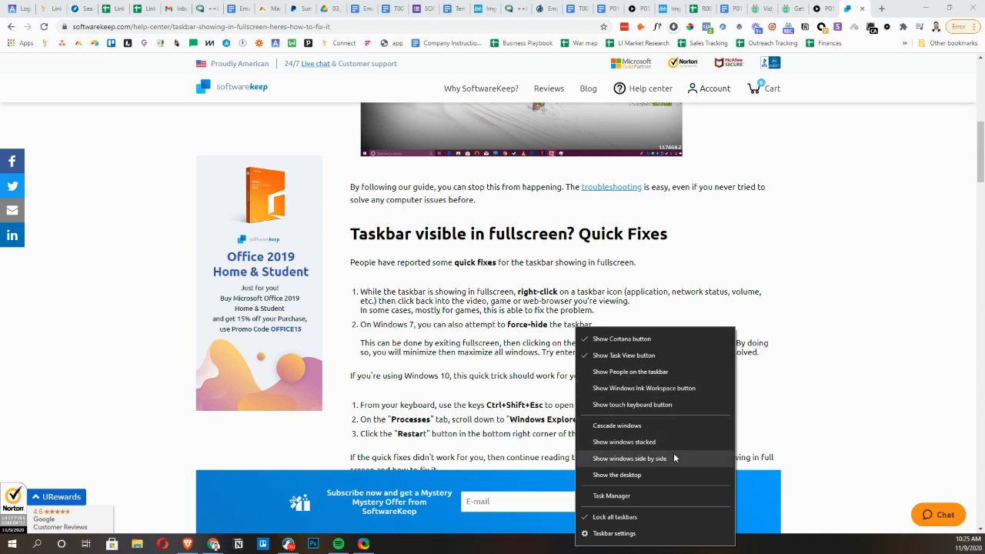
pyautogui.click(809, 391)
pyautogui.scroll(-1, 632, 343)
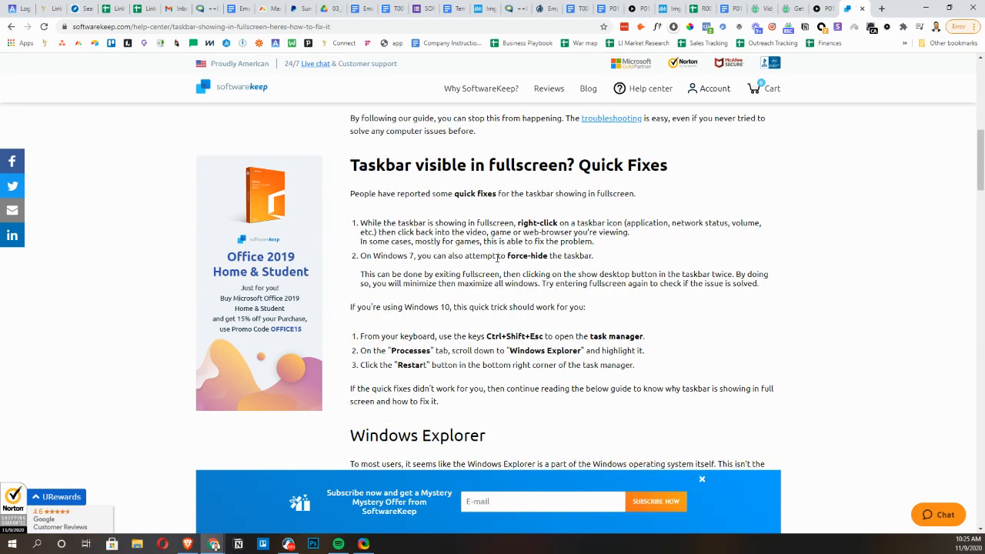
pyautogui.scroll(-2, 429, 359)
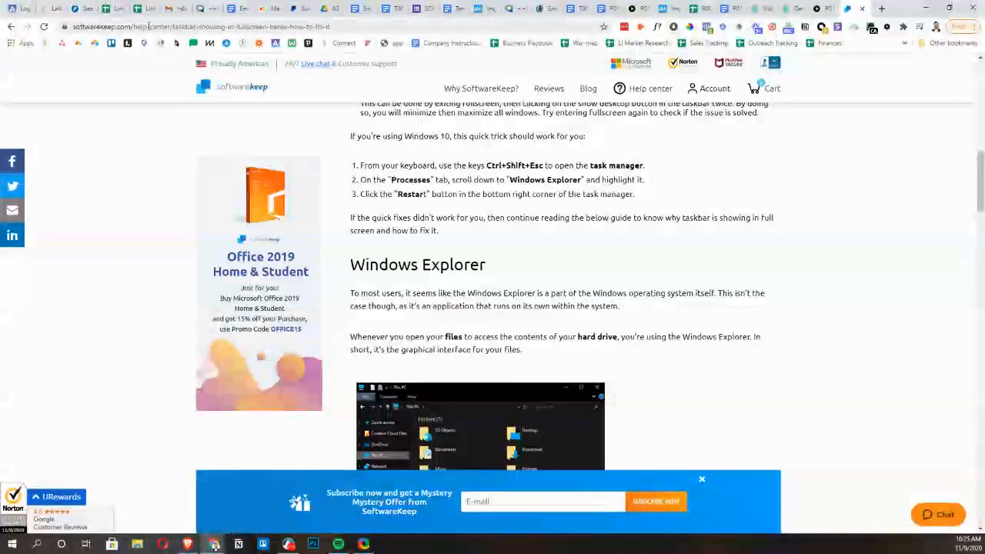
# Search Google for "how to show taskbar in fullscreen" and open the AddictiveTips article on showing it in Windows 10
pyautogui.click(148, 27)
pyautogui.write('show task')
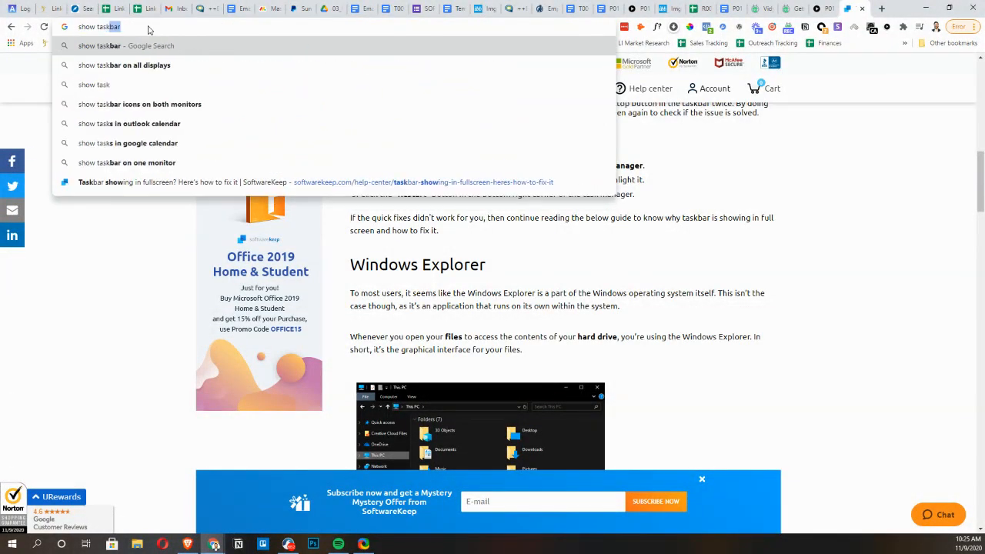
pyautogui.write(' bar on full')
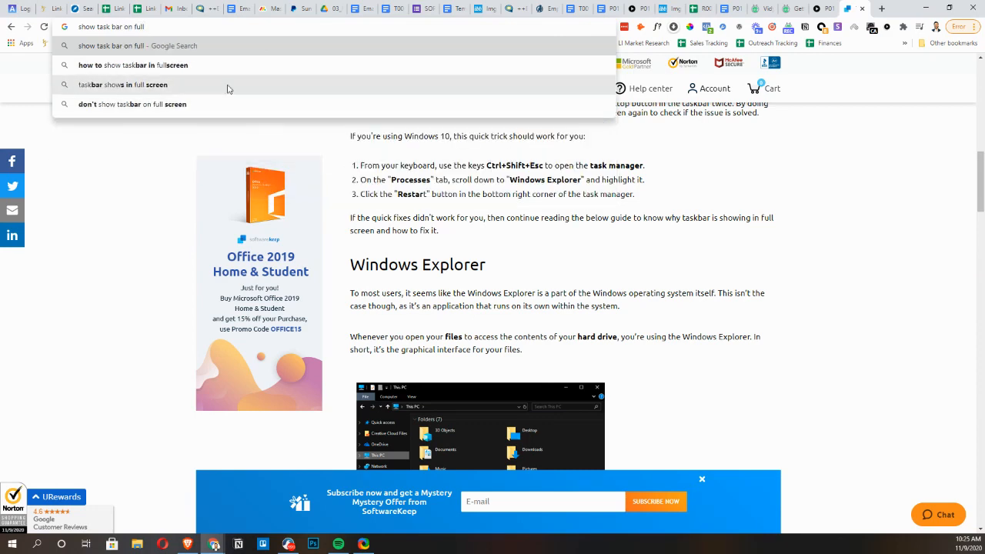
pyautogui.press('Down')
pyautogui.press('Return')
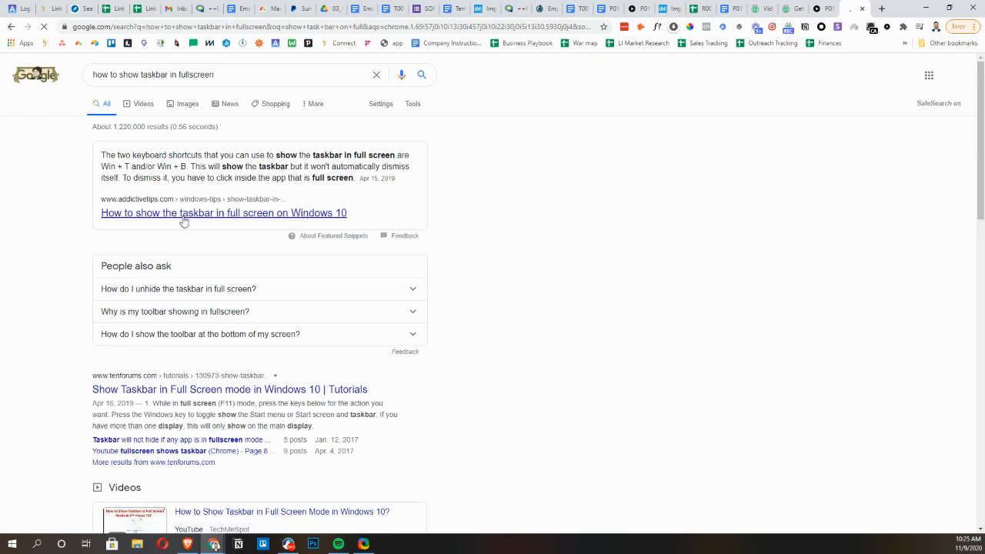
pyautogui.click(220, 209)
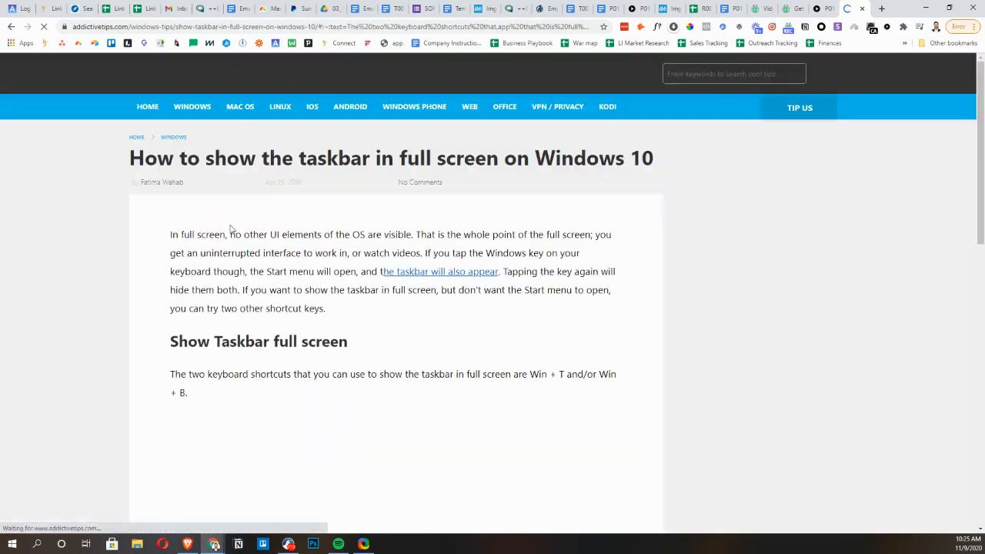
# Check the article's shortcuts for showing the taskbar, and play the P012 training video in full screen
pyautogui.scroll(-1, 272, 281)
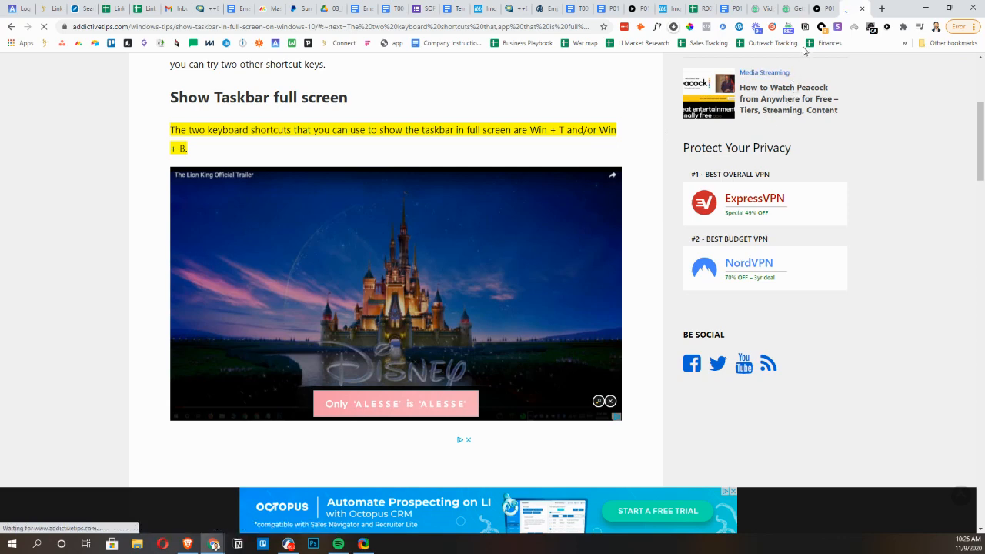
pyautogui.click(823, 8)
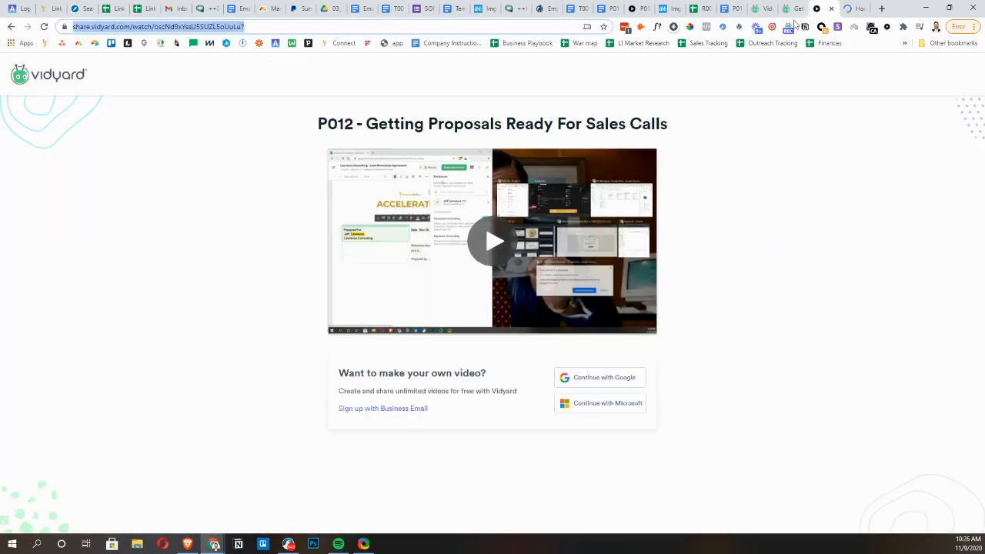
pyautogui.click(608, 203)
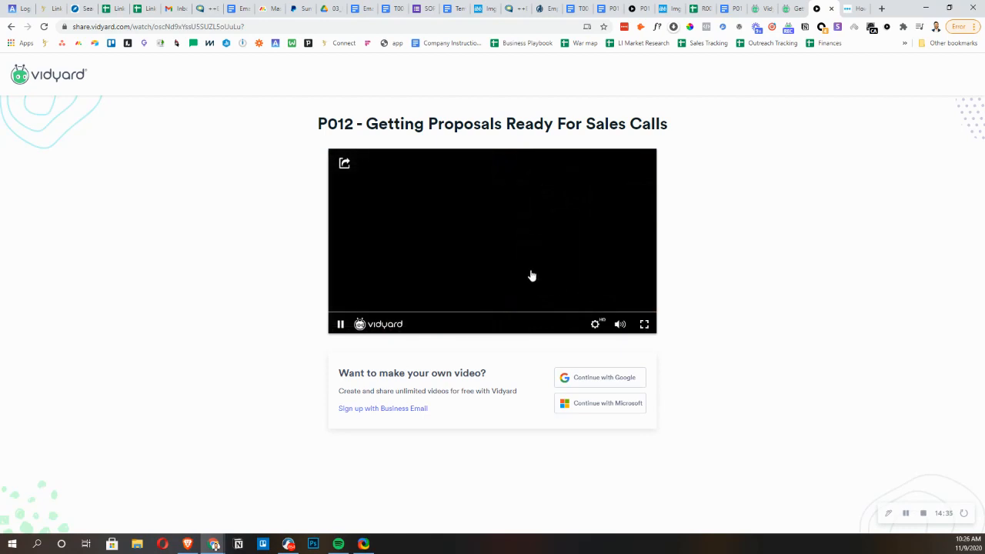
pyautogui.click(644, 324)
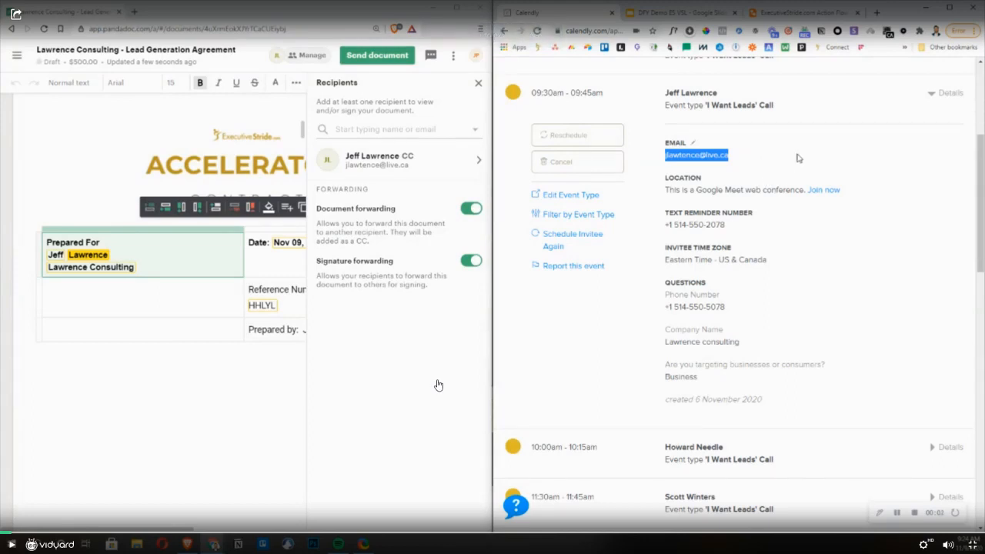
# Show the Windows taskbar over the full-screen training video, and return the video to full screen
pyautogui.click(440, 381)
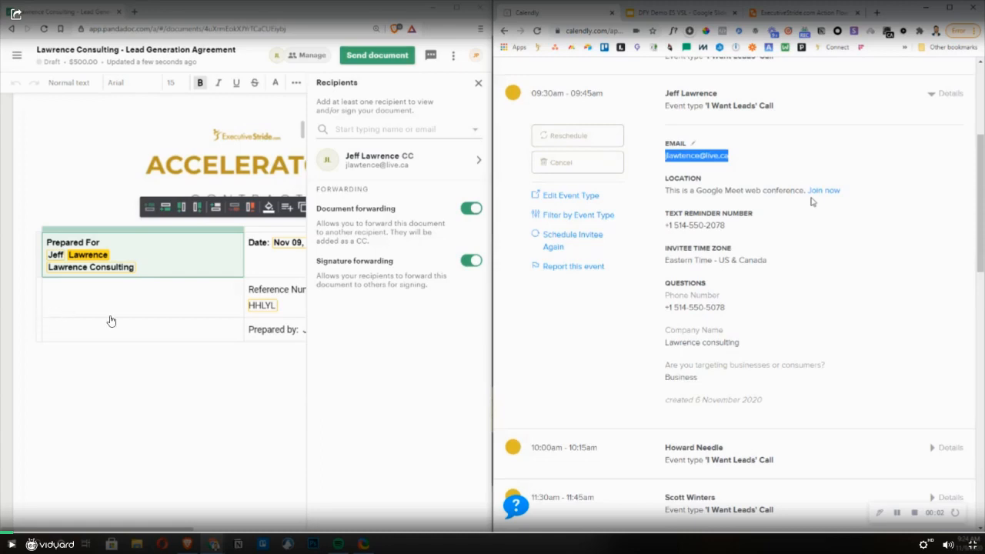
pyautogui.scroll(3, 813, 202)
pyautogui.click(127, 184)
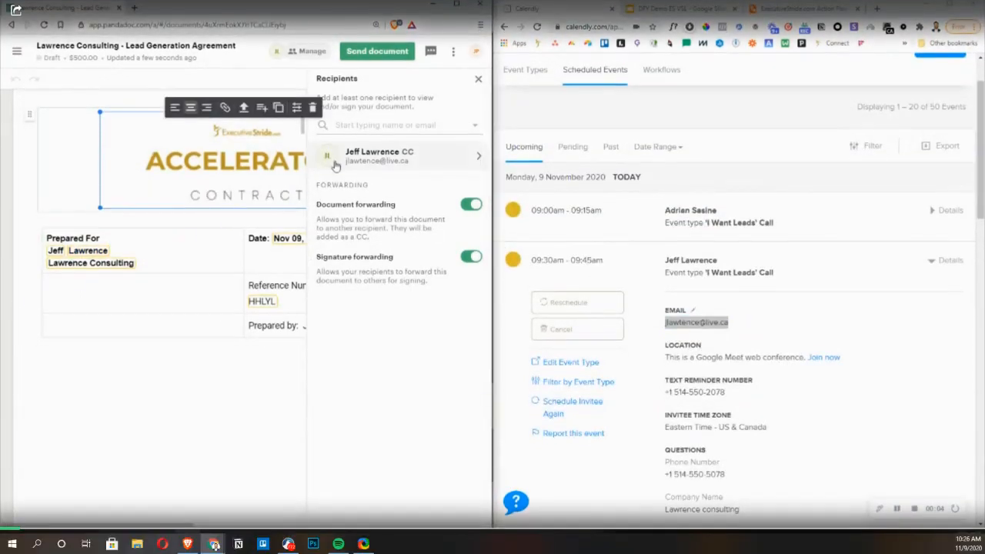
pyautogui.press('Escape')
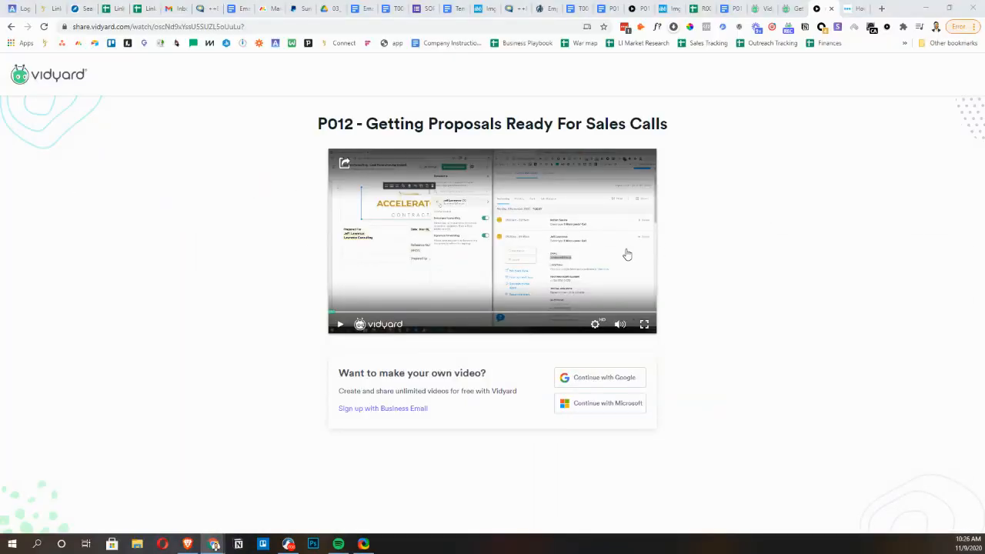
pyautogui.click(635, 325)
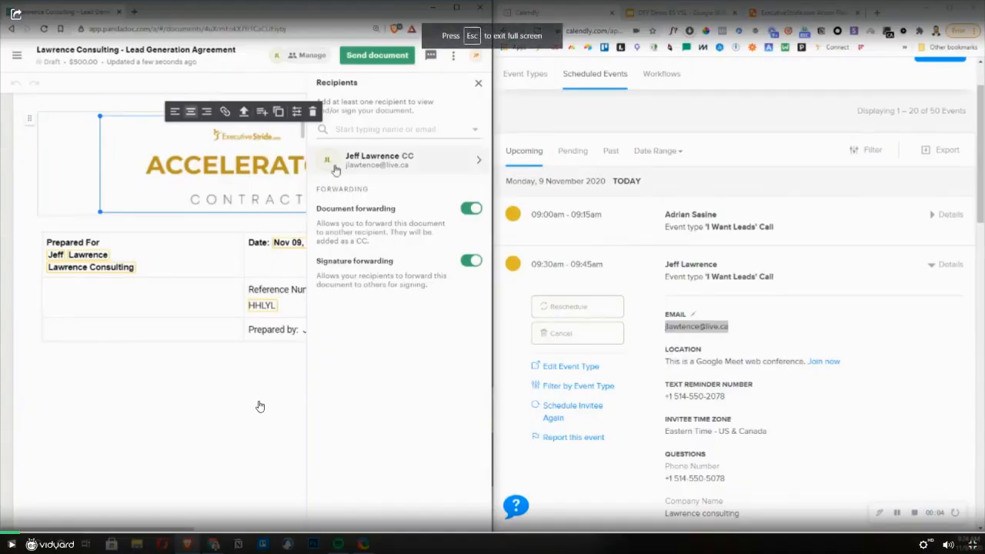
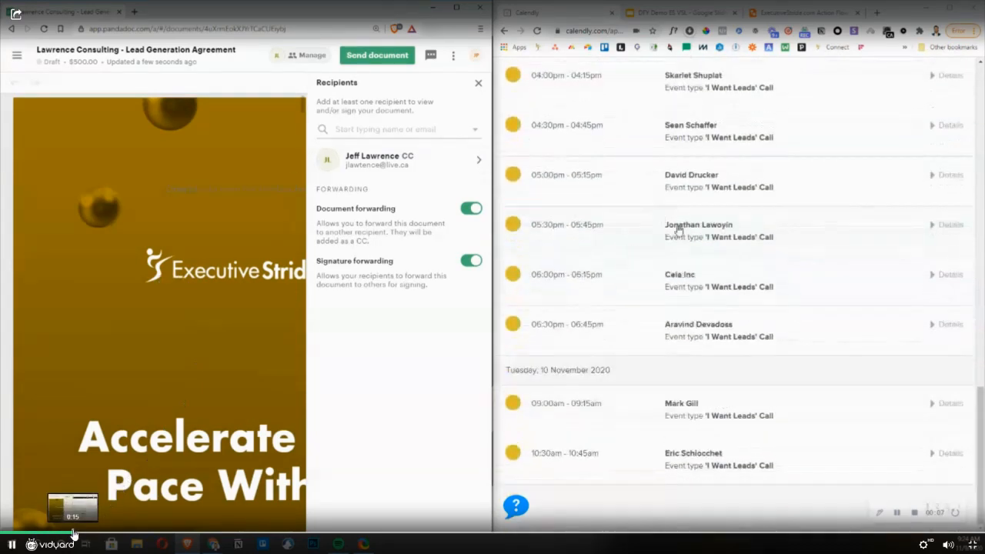
# Seek through the full-screen video to the moment between about 0:15 and 0:21 where Calendly's Home link is used
pyautogui.click(82, 532)
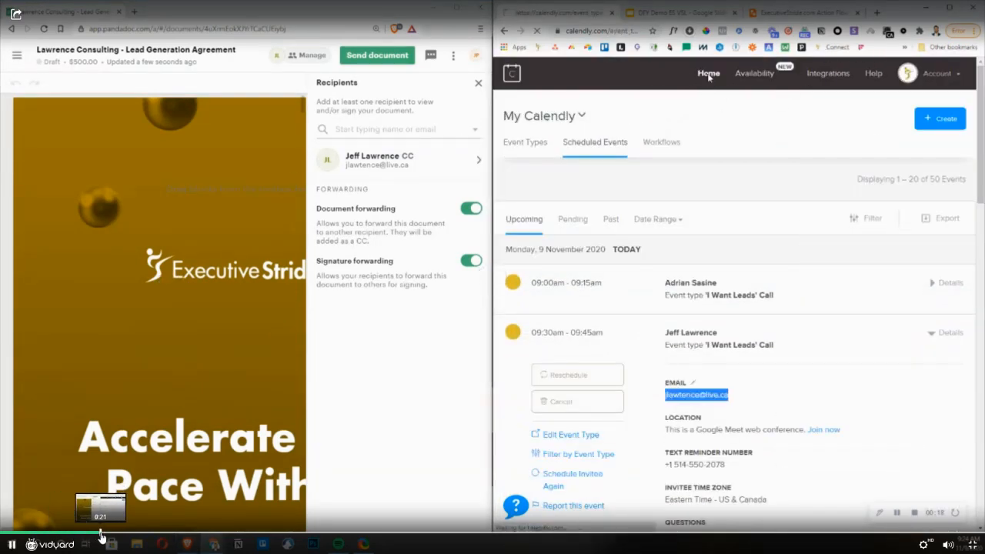
pyautogui.click(101, 532)
pyautogui.click(123, 479)
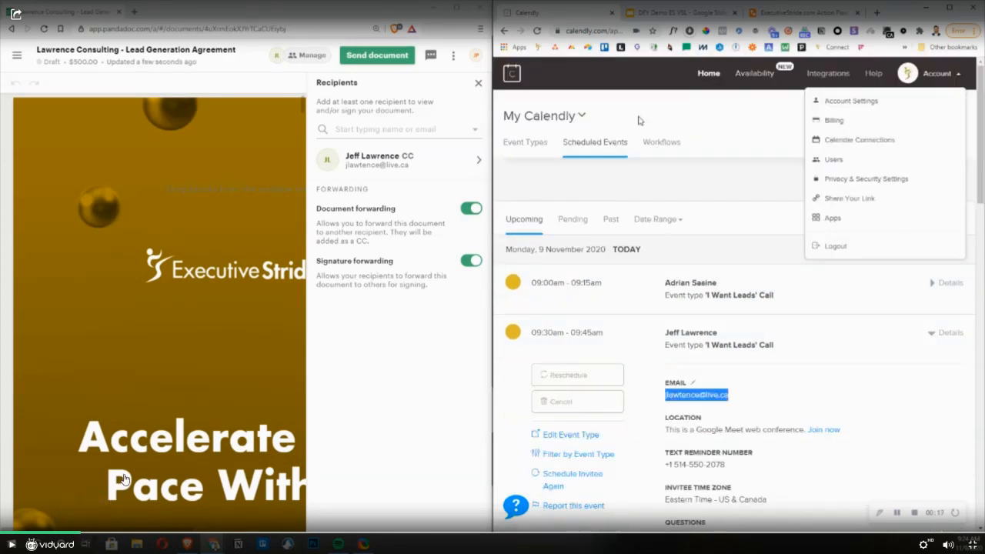
pyautogui.moveTo(78, 532); pyautogui.dragTo(73, 532)
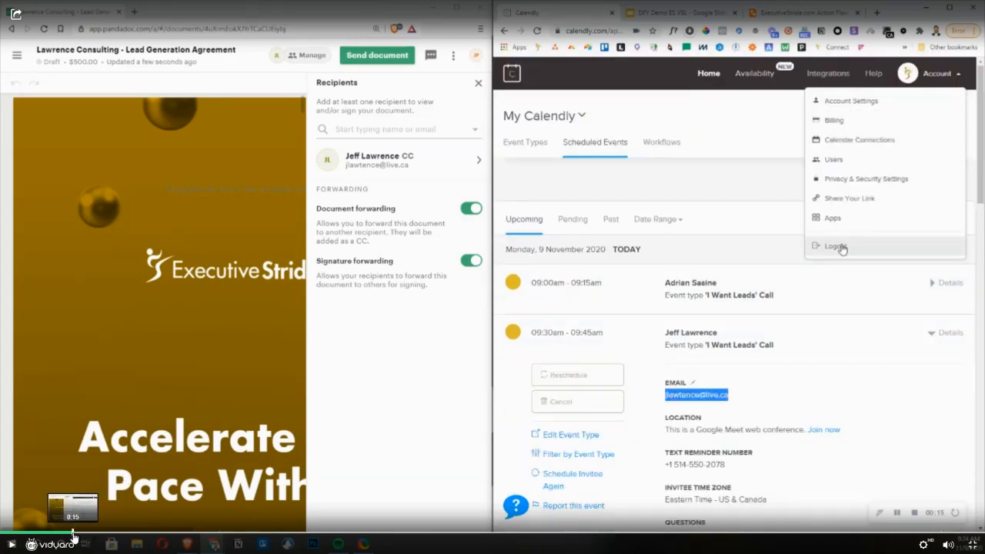
pyautogui.click(63, 533)
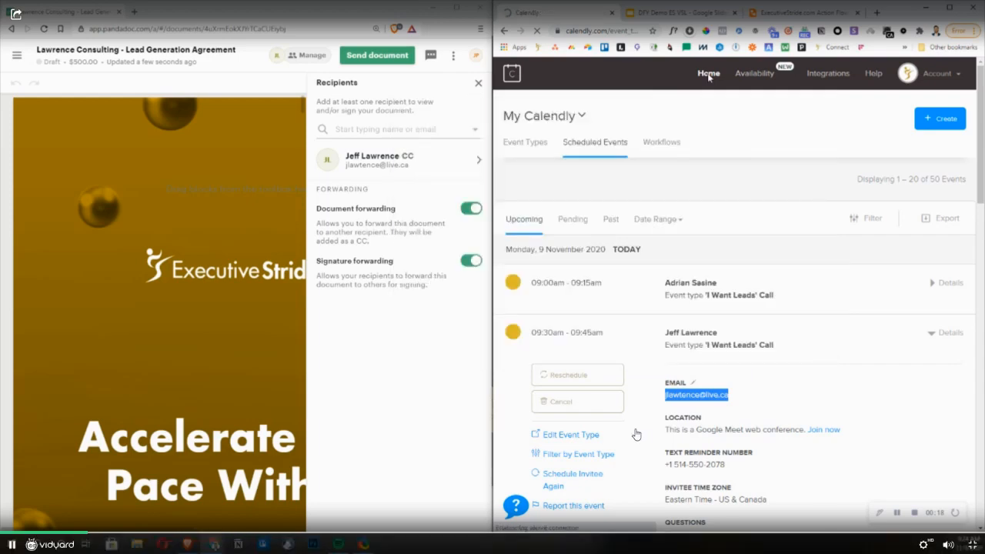
# Leave the full-screen video, switch to ShareX, and open the Calendly header screenshot in the image editor
pyautogui.press('Escape')
pyautogui.click(362, 543)
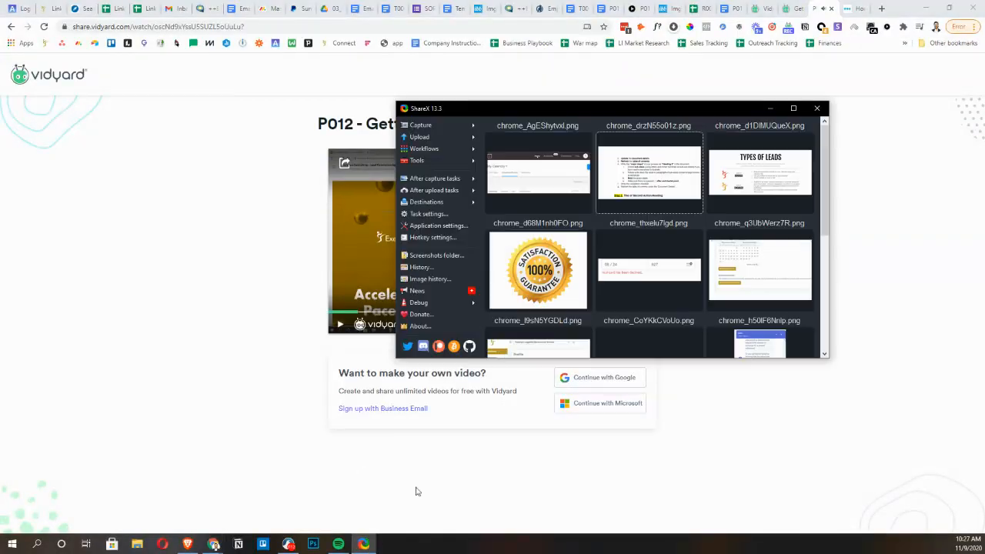
pyautogui.rightClick(527, 148)
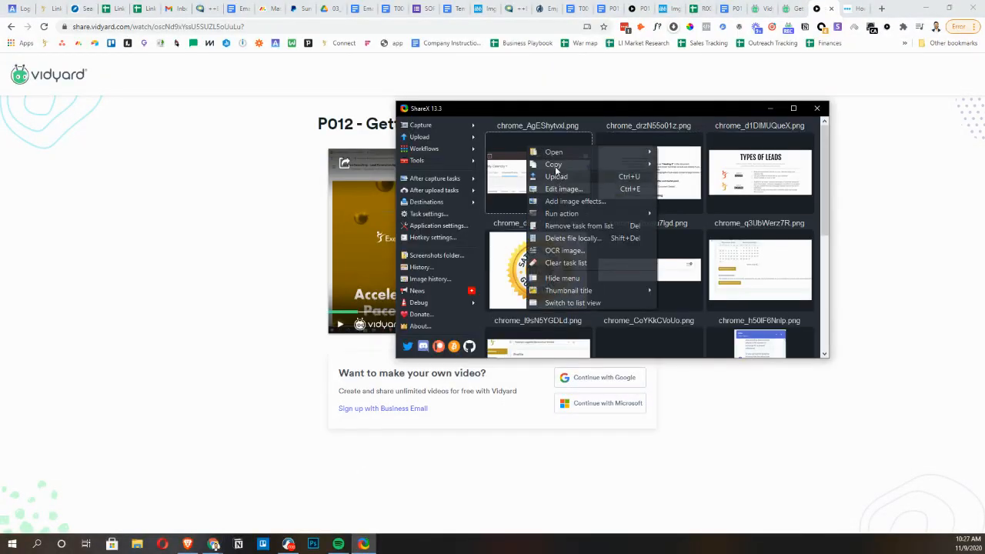
pyautogui.rightClick(529, 175)
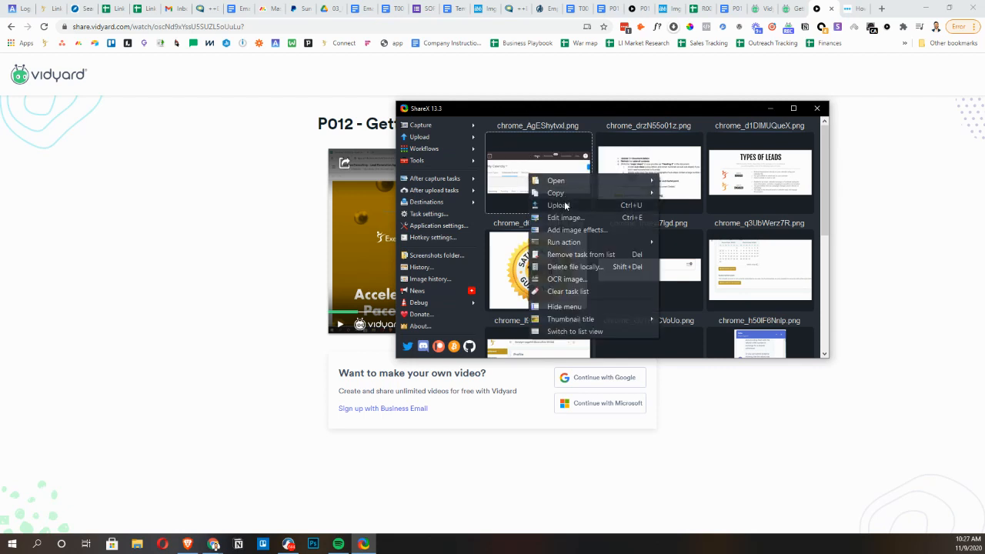
pyautogui.click(564, 218)
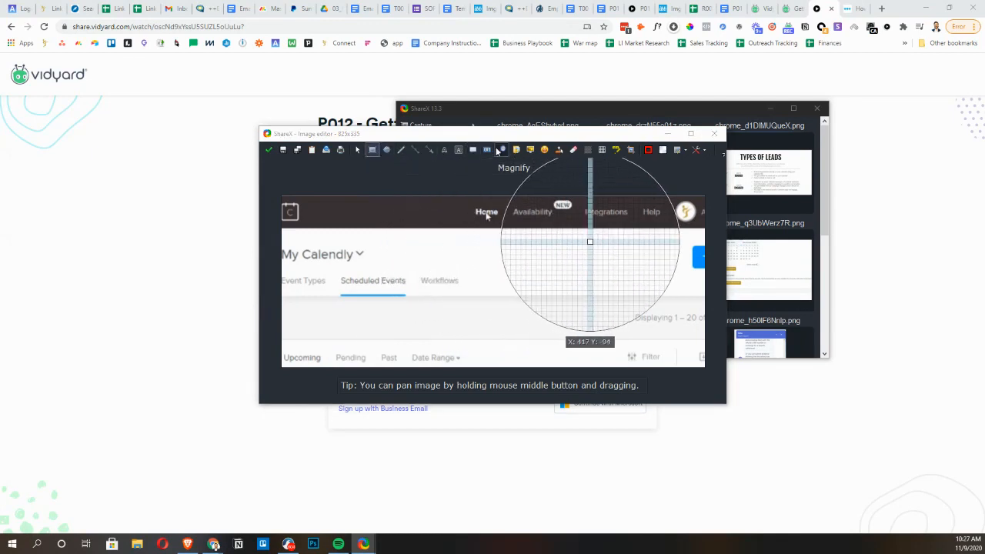
# Mark the Home link with a red (FF0000) rectangle and an arrow pointing at it
pyautogui.moveTo(468, 203)
pyautogui.mouseDown()
pyautogui.moveTo(476, 217)
pyautogui.moveTo(504, 224)
pyautogui.mouseUp()
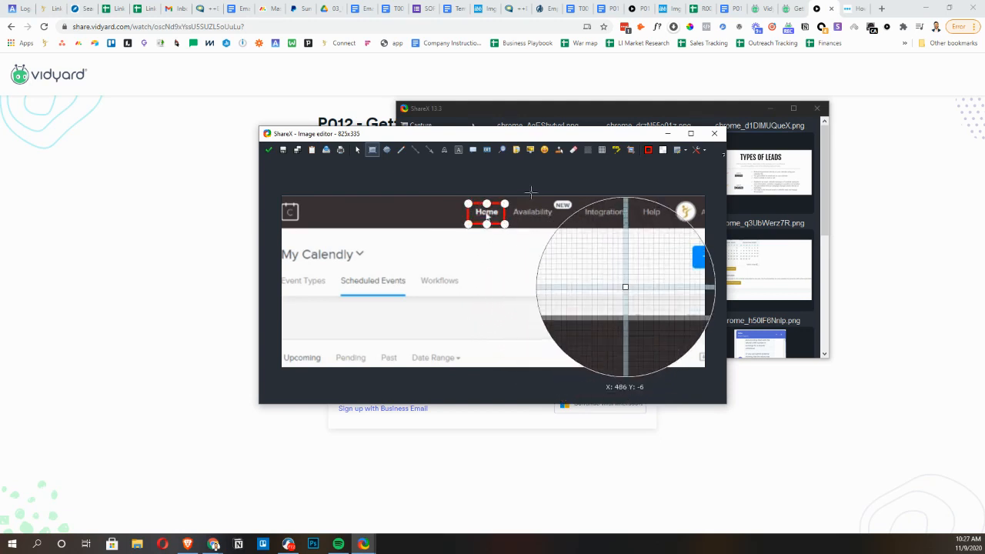
pyautogui.click(663, 150)
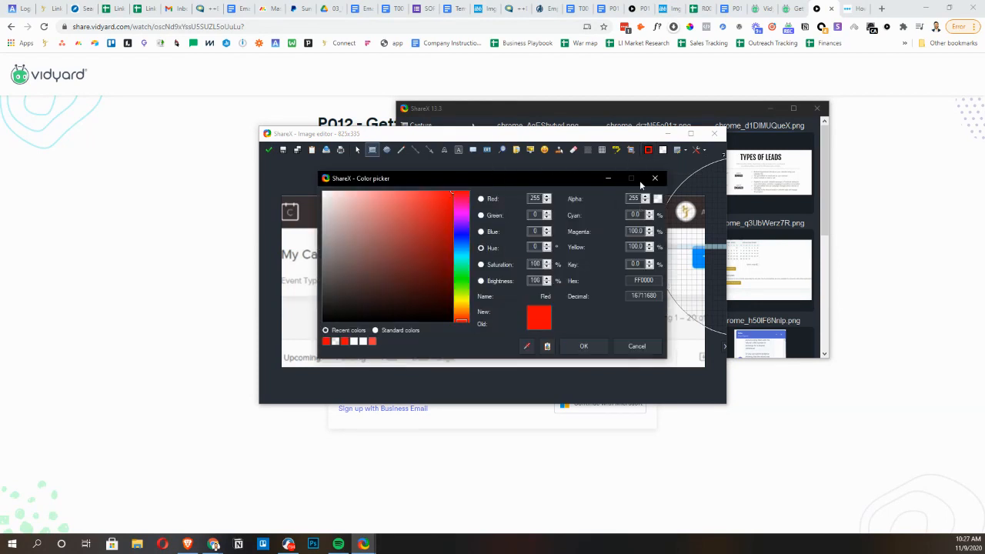
pyautogui.click(570, 350)
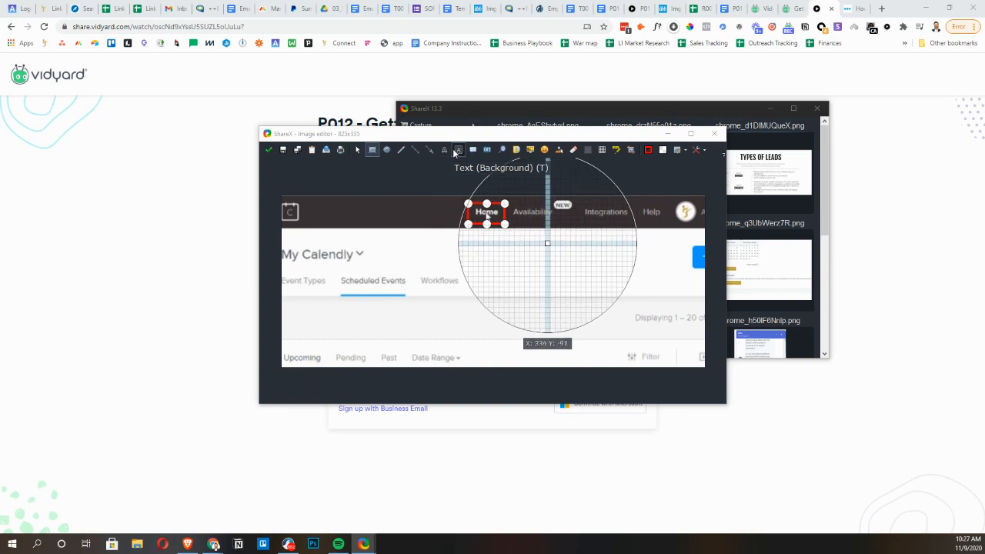
pyautogui.click(429, 149)
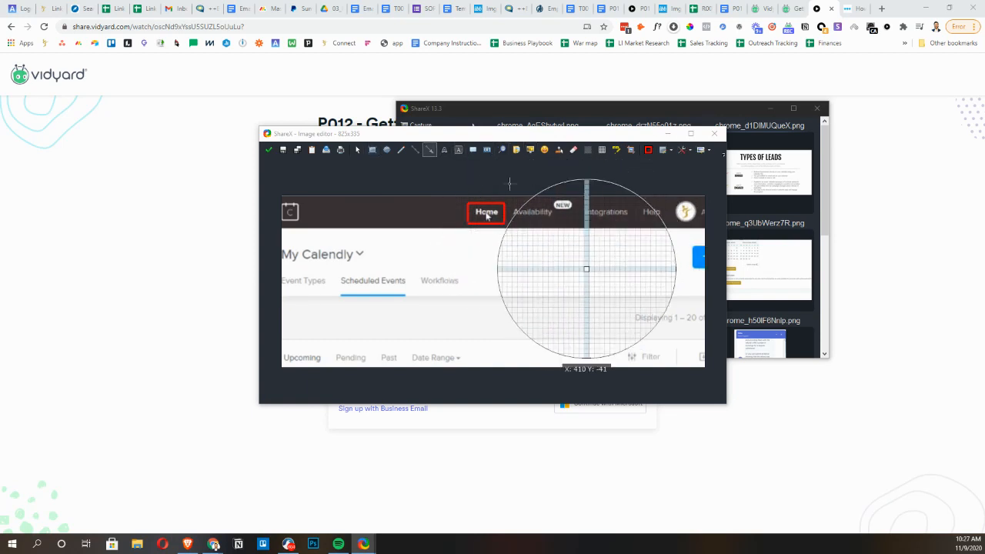
pyautogui.moveTo(594, 265); pyautogui.dragTo(514, 229)
# Frame the Scheduled Events tab with a red rectangle and add an arrow pointing at it
pyautogui.click(372, 149)
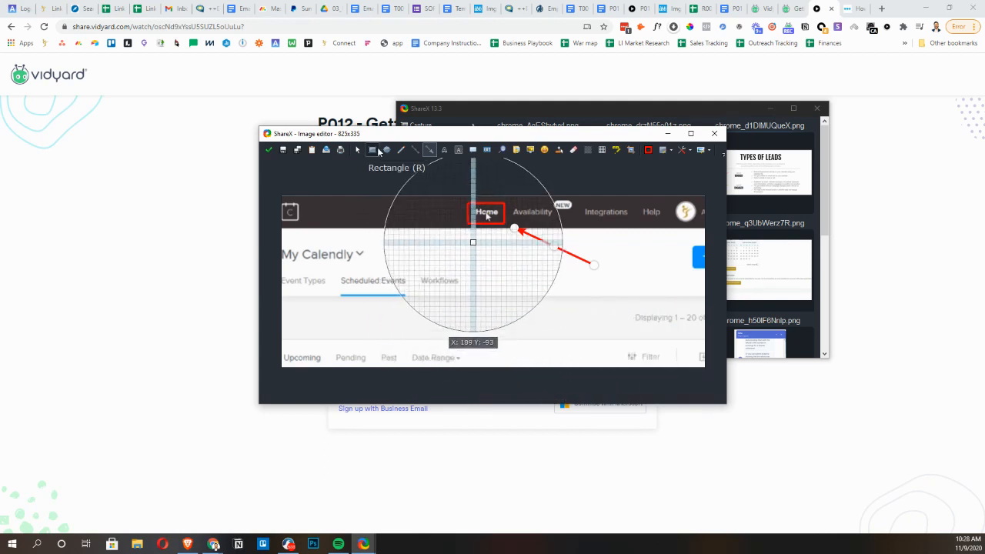
pyautogui.moveTo(340, 267); pyautogui.dragTo(410, 297)
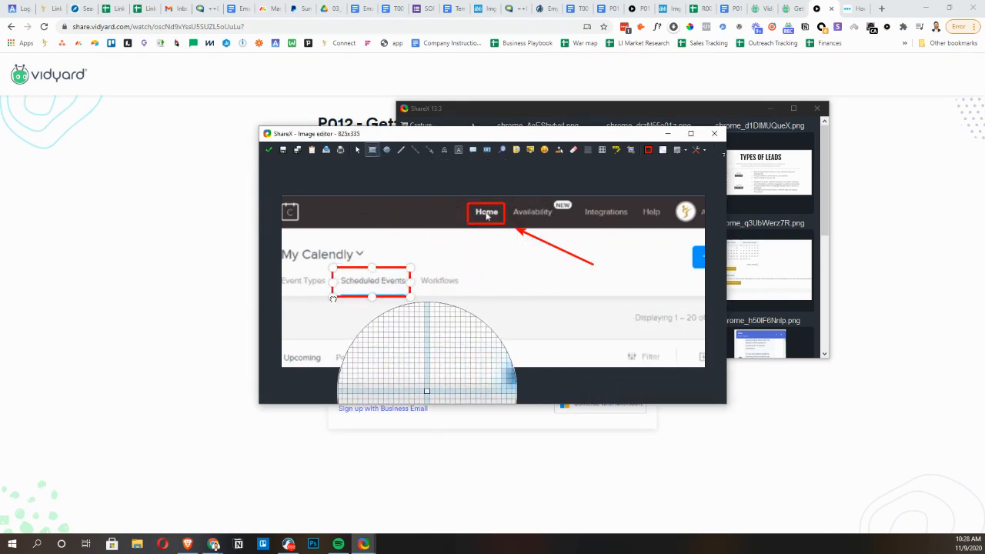
pyautogui.click(430, 149)
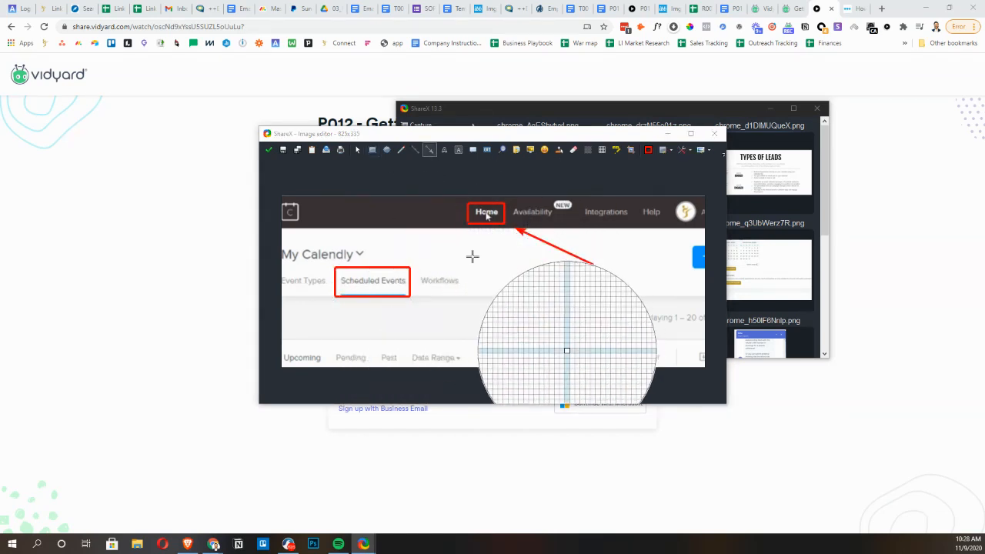
pyautogui.moveTo(480, 308); pyautogui.dragTo(415, 287)
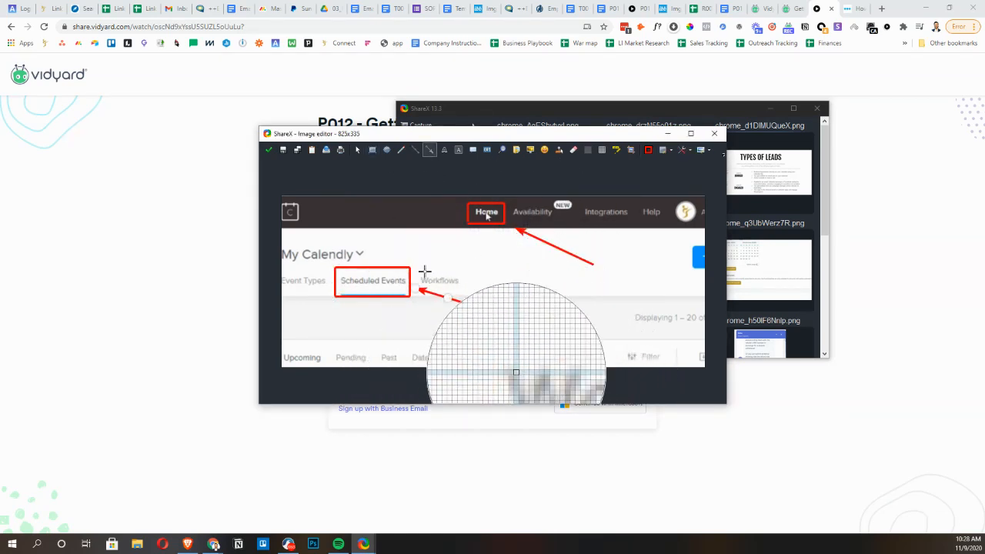
# Add numbered step markers at the arrow tails: 1 for Home and 2 for Scheduled Events
pyautogui.click(488, 150)
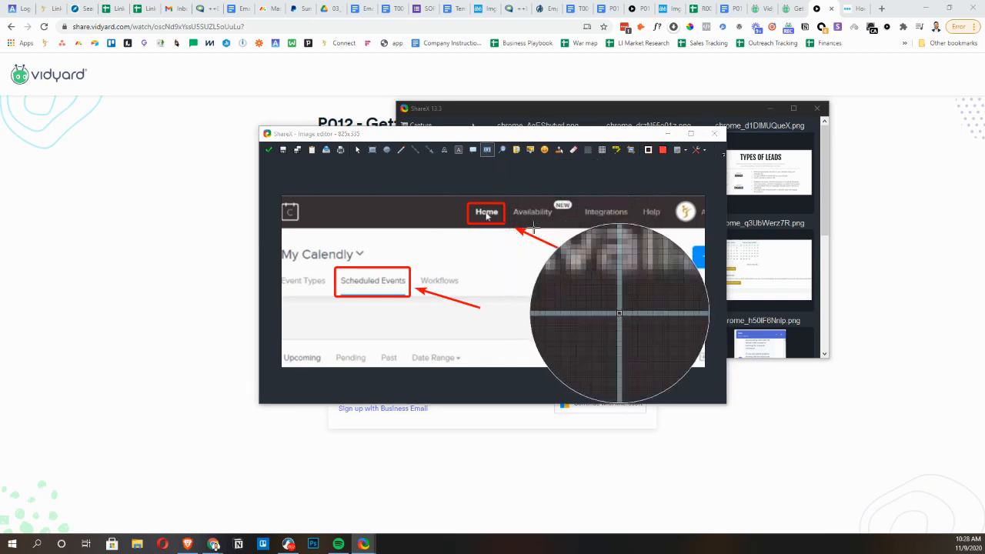
pyautogui.click(605, 270)
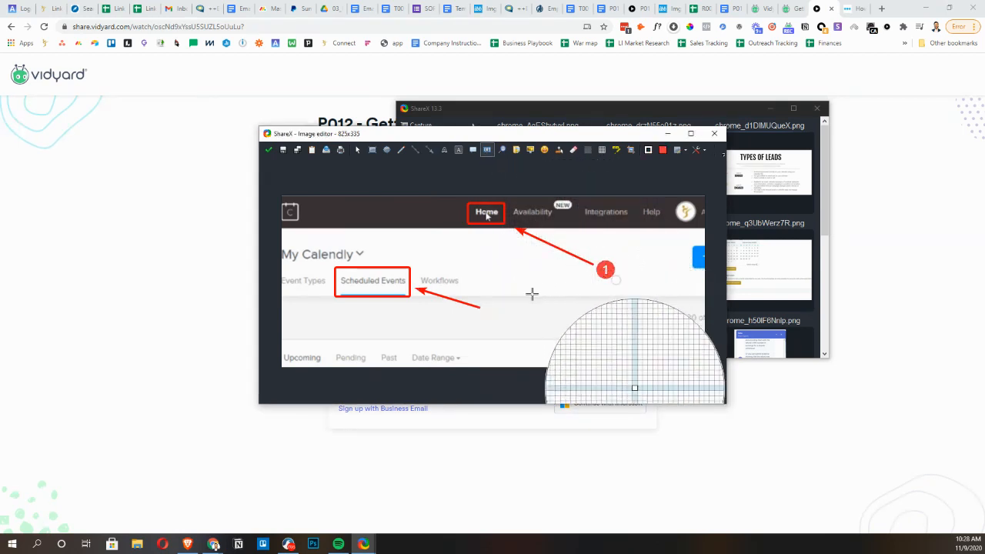
pyautogui.click(492, 313)
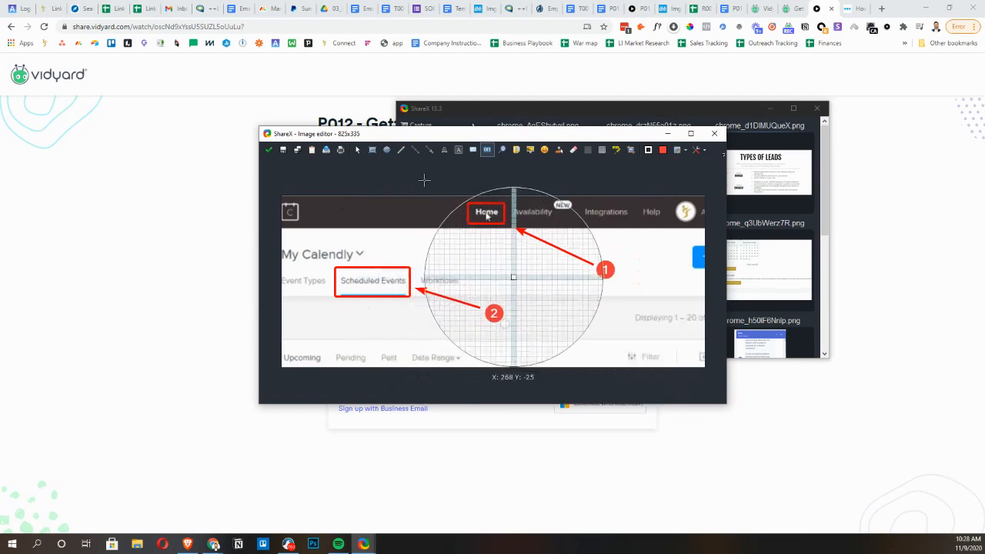
# Mark the Filter option with a red rectangle, an arrow pointing at it, and step marker 3
pyautogui.click(373, 150)
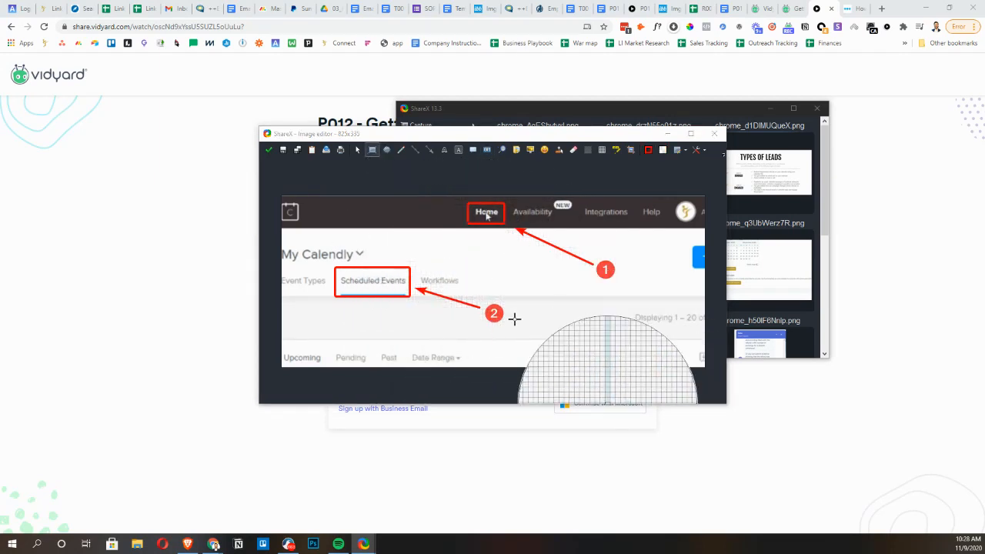
pyautogui.moveTo(625, 349); pyautogui.dragTo(669, 365)
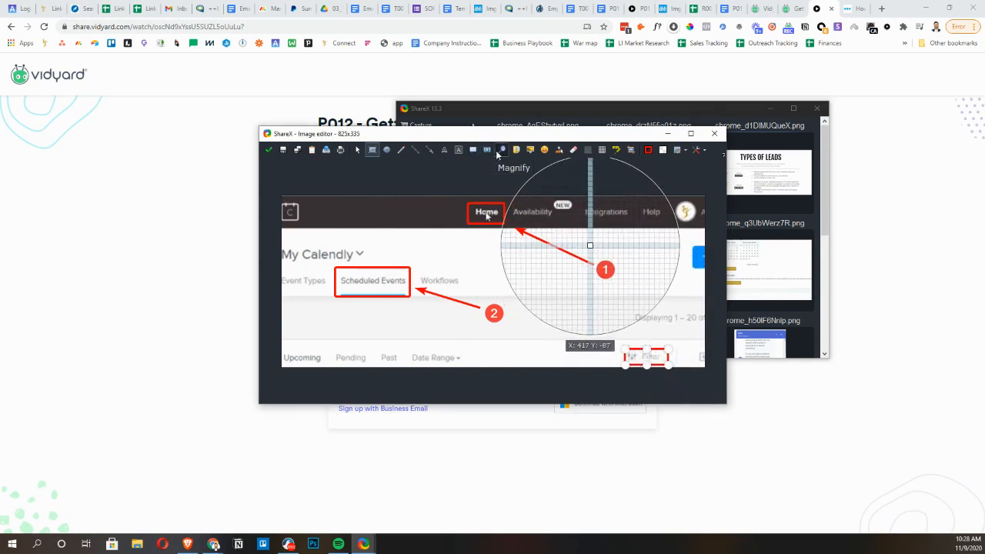
pyautogui.click(430, 150)
pyautogui.moveTo(577, 302); pyautogui.dragTo(635, 352)
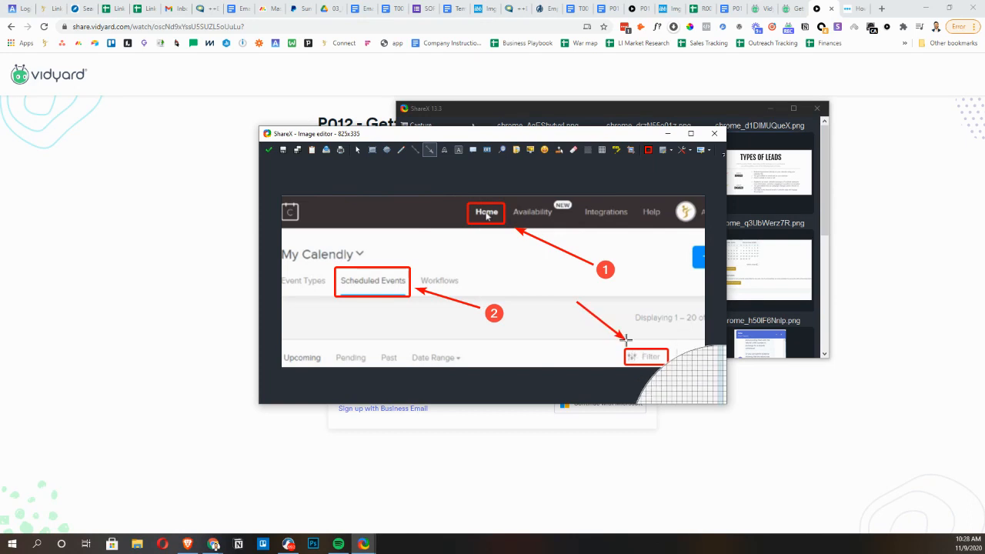
pyautogui.click(490, 150)
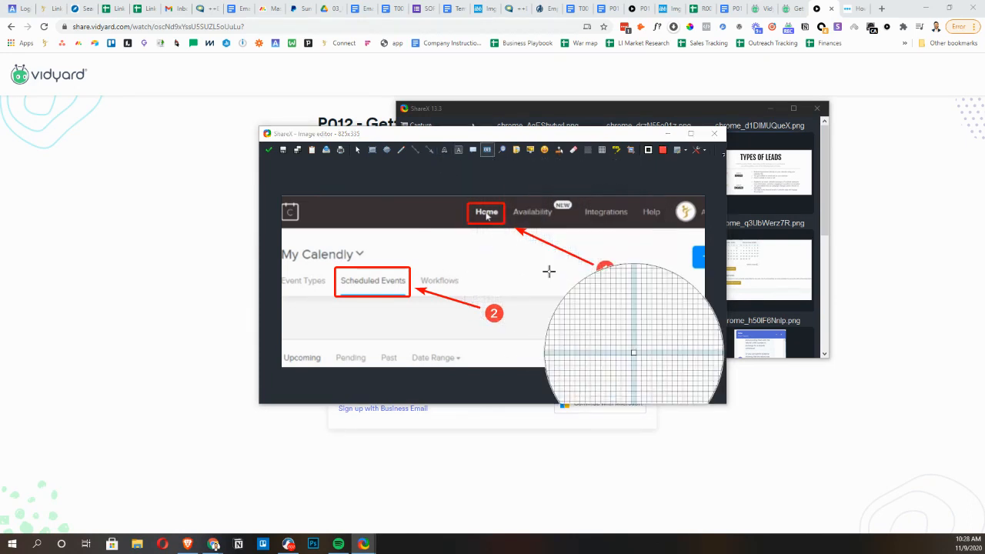
pyautogui.click(566, 290)
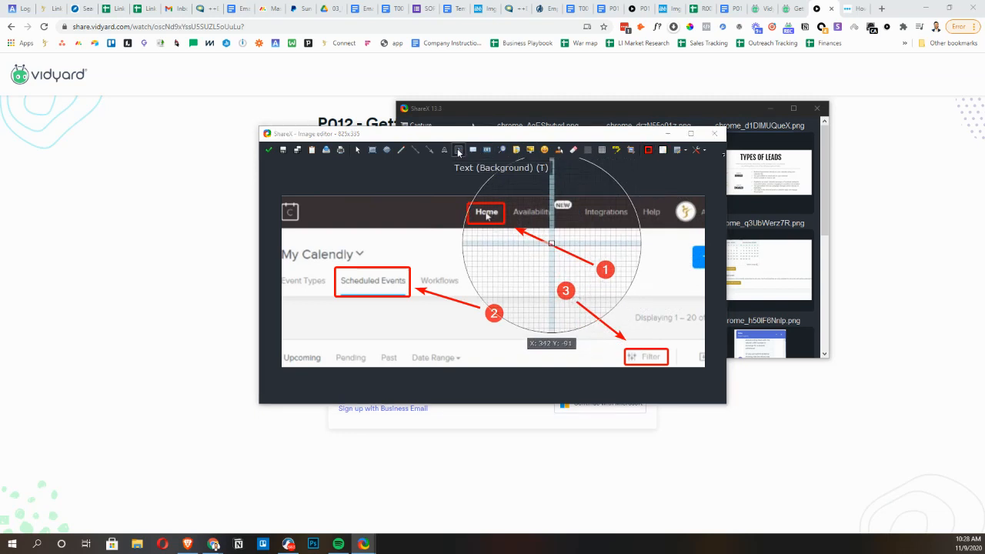
# Add a text label reading "Click here" to the screenshot and move it beside the Scheduled Events tab
pyautogui.click(458, 150)
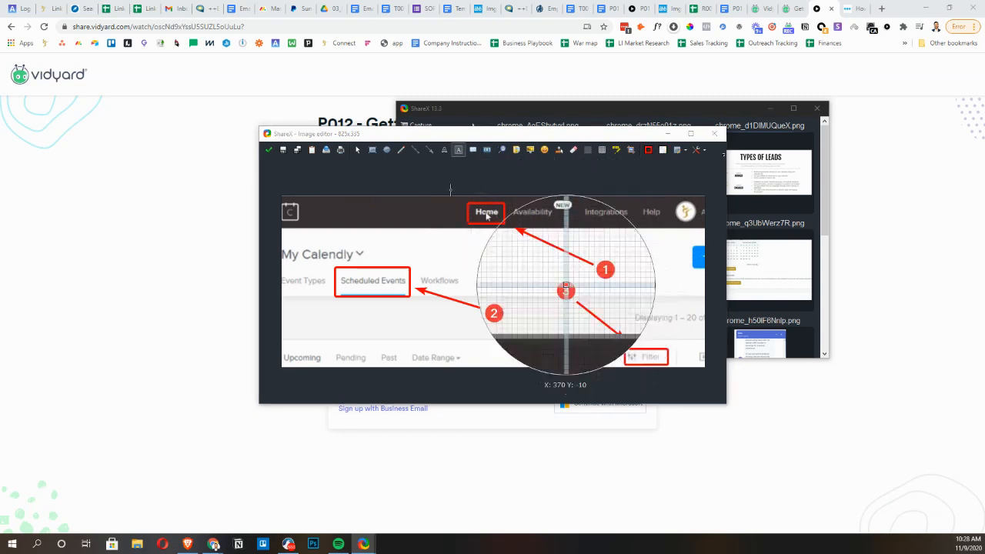
pyautogui.click(647, 151)
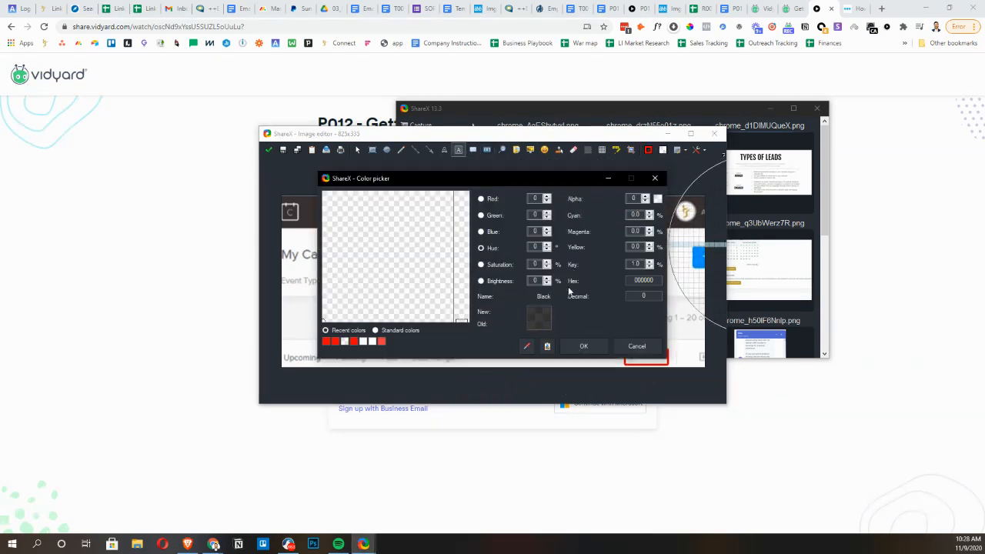
pyautogui.moveTo(653, 282); pyautogui.dragTo(633, 282)
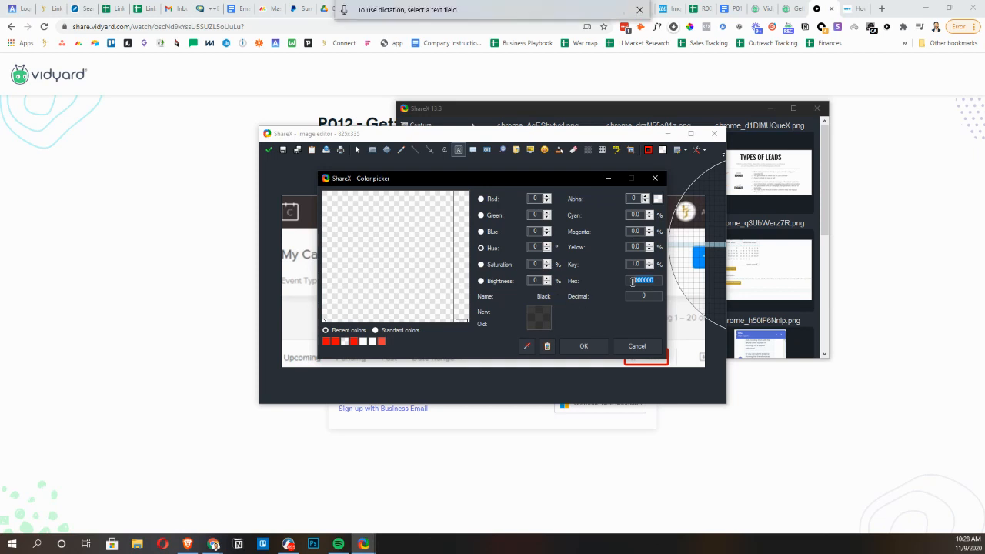
pyautogui.click(654, 179)
pyautogui.click(654, 177)
pyautogui.click(471, 265)
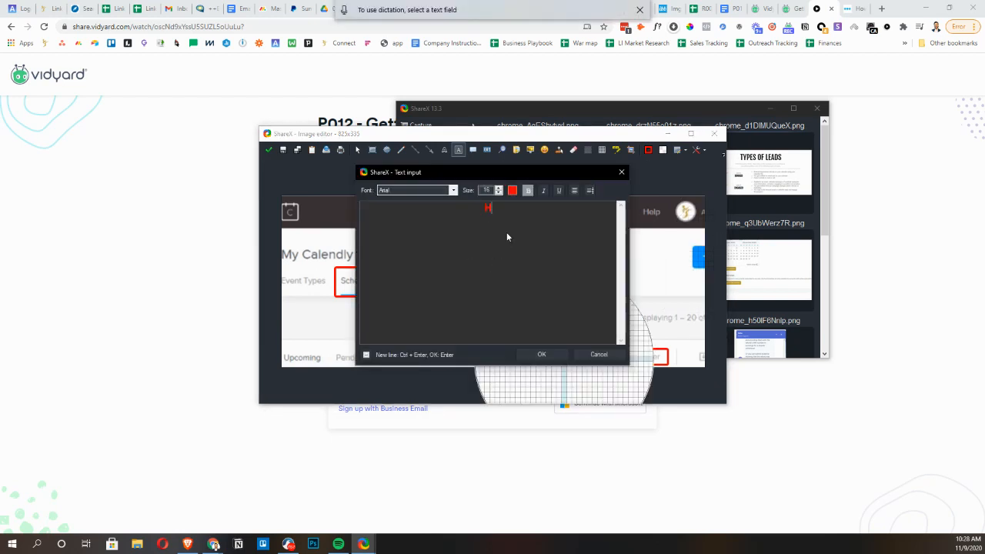
pyautogui.write('Click here')
pyautogui.press('Return')
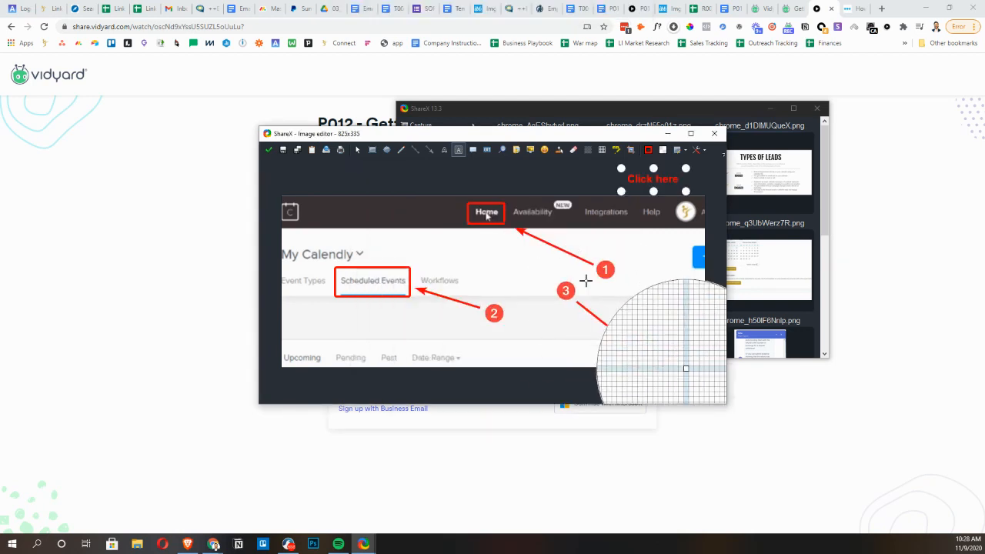
pyautogui.moveTo(649, 175)
pyautogui.mouseDown()
pyautogui.moveTo(457, 284)
pyautogui.moveTo(473, 266)
pyautogui.mouseUp()
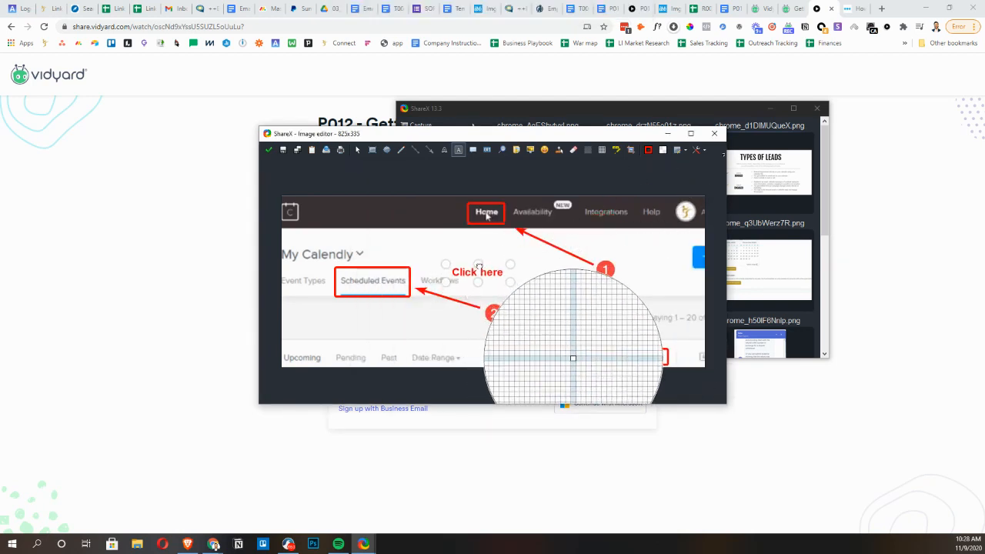
pyautogui.doubleClick(476, 267)
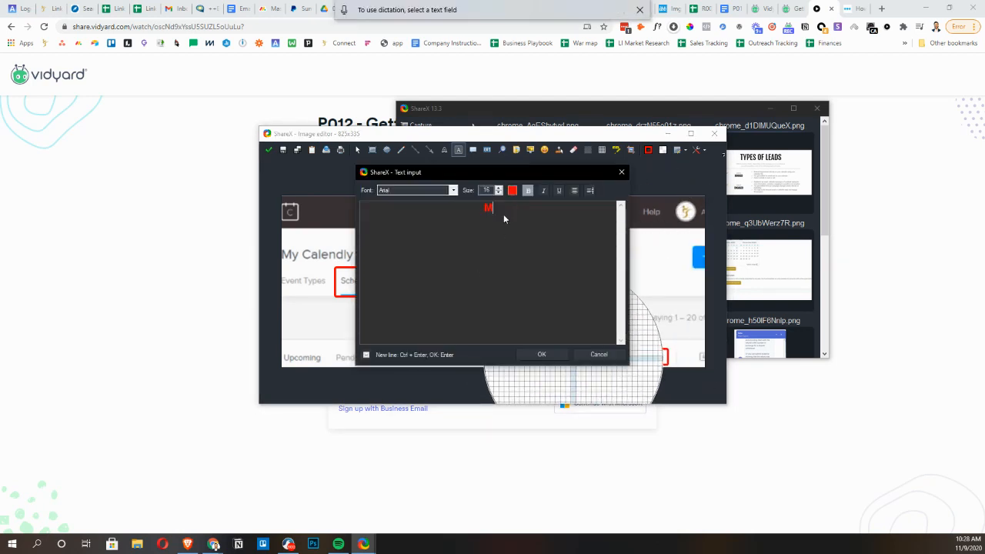
pyautogui.write('Make sure you')
pyautogui.press('BackSpace')
pyautogui.press('BackSpace')
pyautogui.click(621, 172)
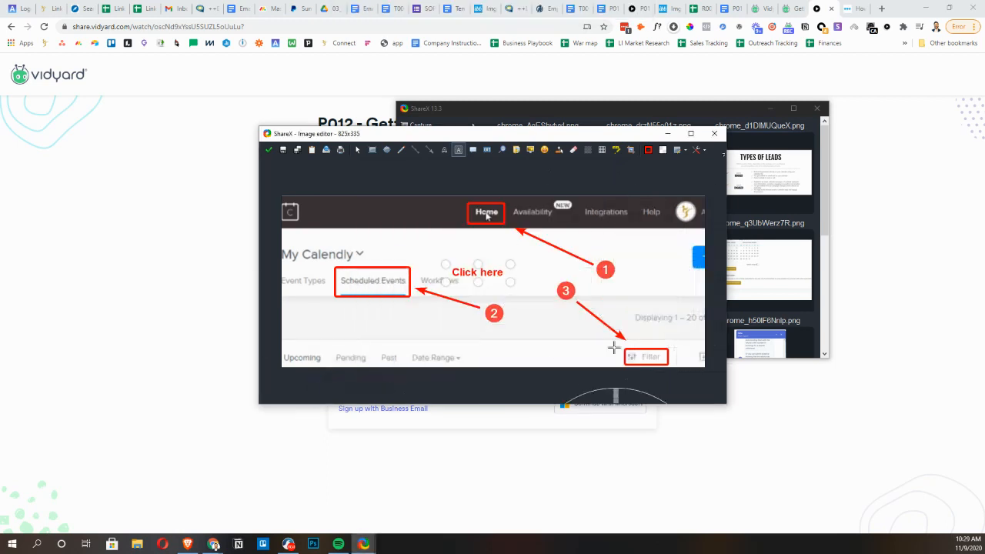
# Delete the "Click here" label and accept the annotated screenshot, closing the image editor
pyautogui.moveTo(483, 274)
pyautogui.mouseDown()
pyautogui.moveTo(567, 271)
pyautogui.moveTo(546, 260)
pyautogui.moveTo(520, 267)
pyautogui.moveTo(645, 268)
pyautogui.moveTo(643, 260)
pyautogui.moveTo(670, 259)
pyautogui.moveTo(661, 259)
pyautogui.mouseUp()
pyautogui.press('Delete')
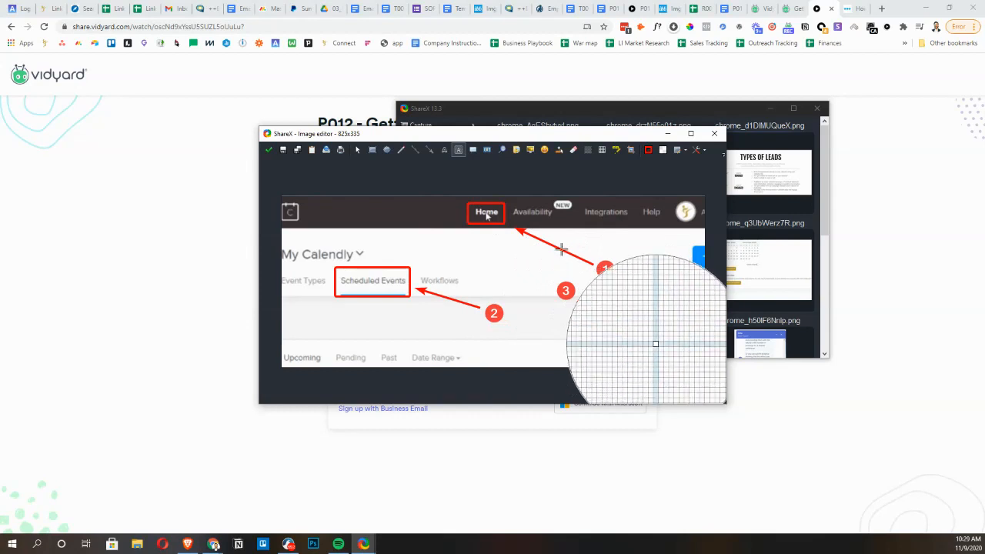
pyautogui.click(270, 152)
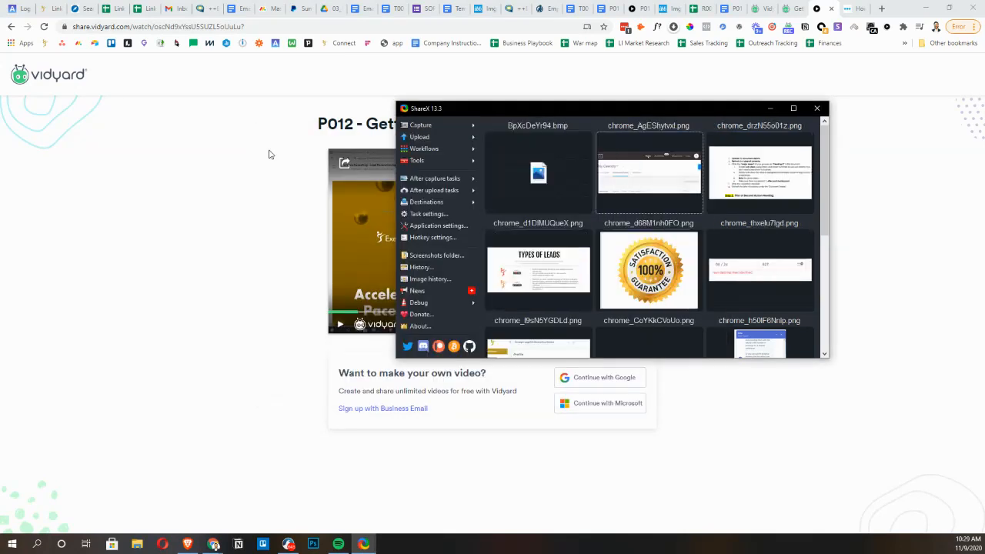
# Switch to the browser's article about showing the taskbar in full screen and close it
pyautogui.moveTo(537, 178); pyautogui.dragTo(537, 168)
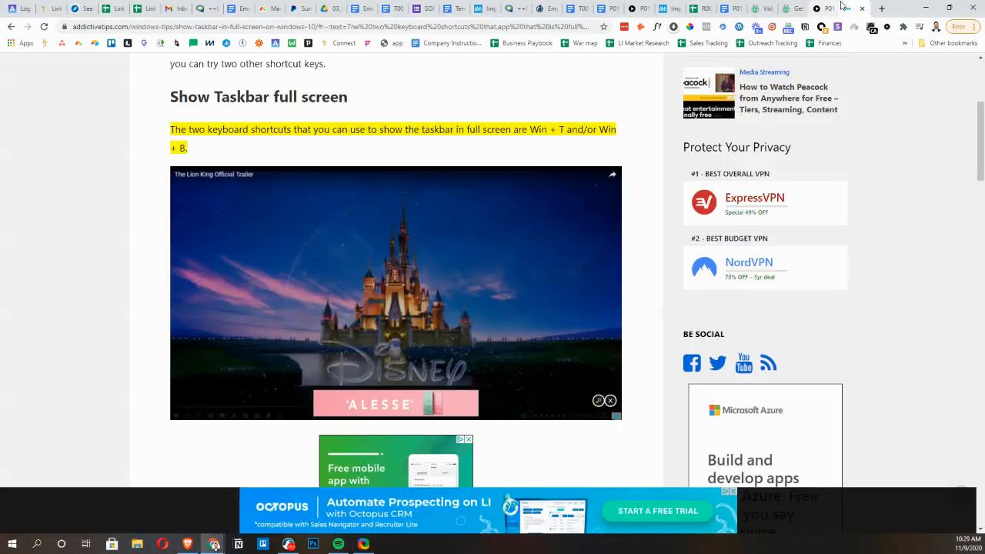
pyautogui.click(852, 8)
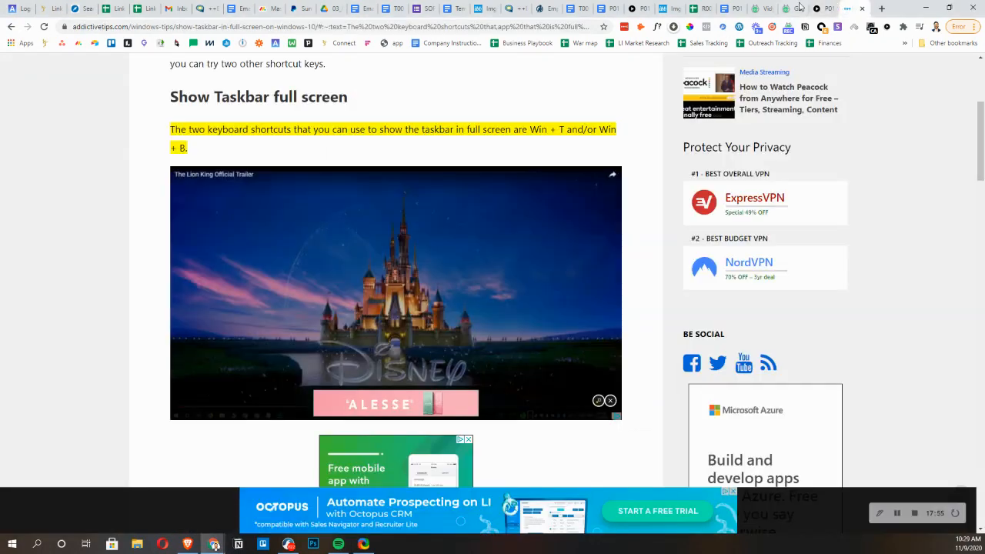
pyautogui.hotkey('ctrl', 'w')
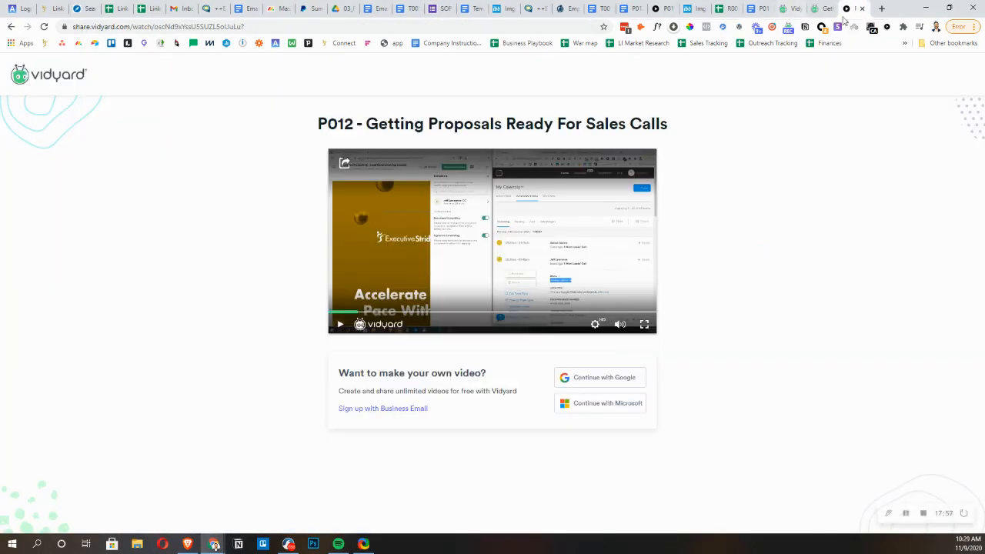
# Go to the open imgbb page and reset the finished upload so a new image can be uploaded
pyautogui.click(758, 8)
pyautogui.click(741, 9)
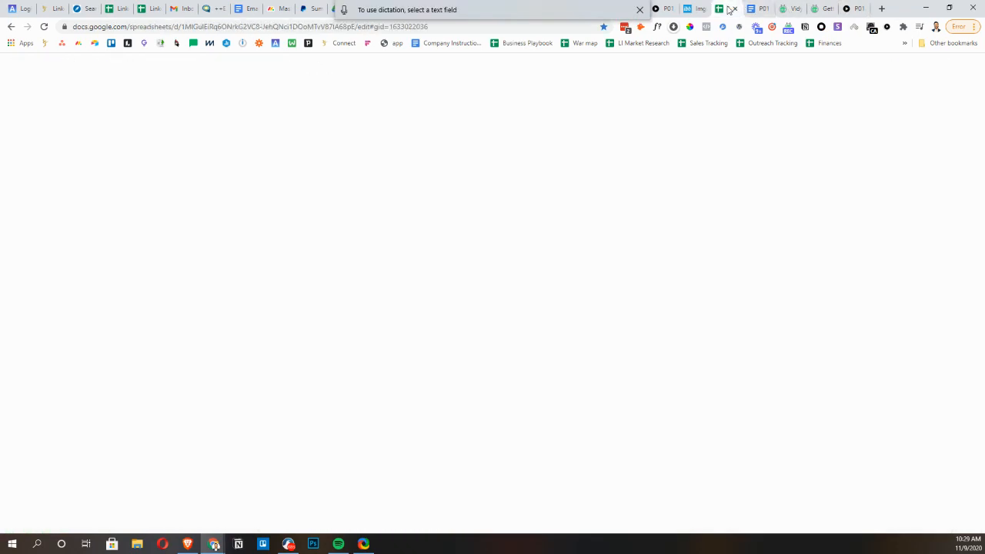
pyautogui.click(639, 10)
pyautogui.click(660, 8)
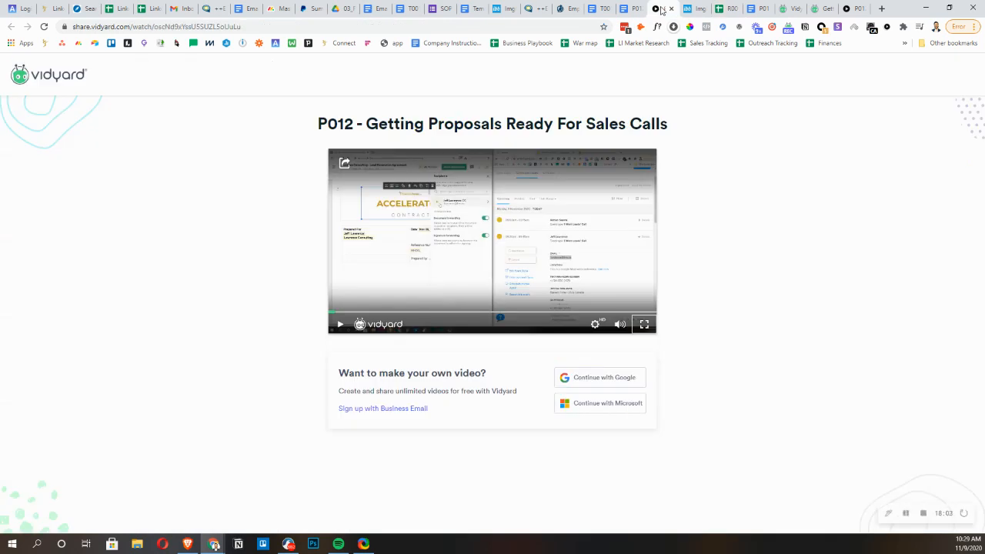
pyautogui.click(685, 11)
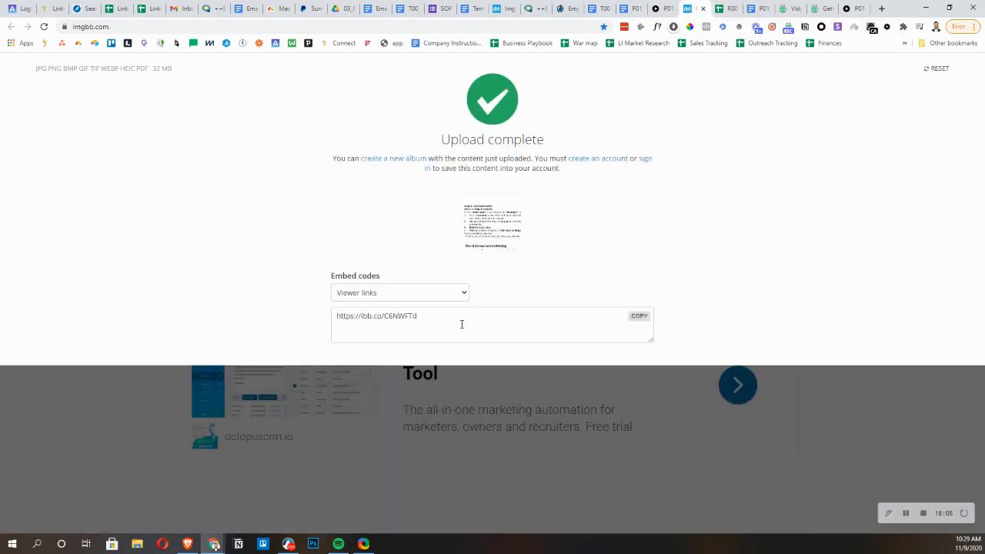
pyautogui.click(937, 69)
# Upload the annotated Calendly screenshot from ShareX to imgbb and copy its viewer link
pyautogui.click(365, 542)
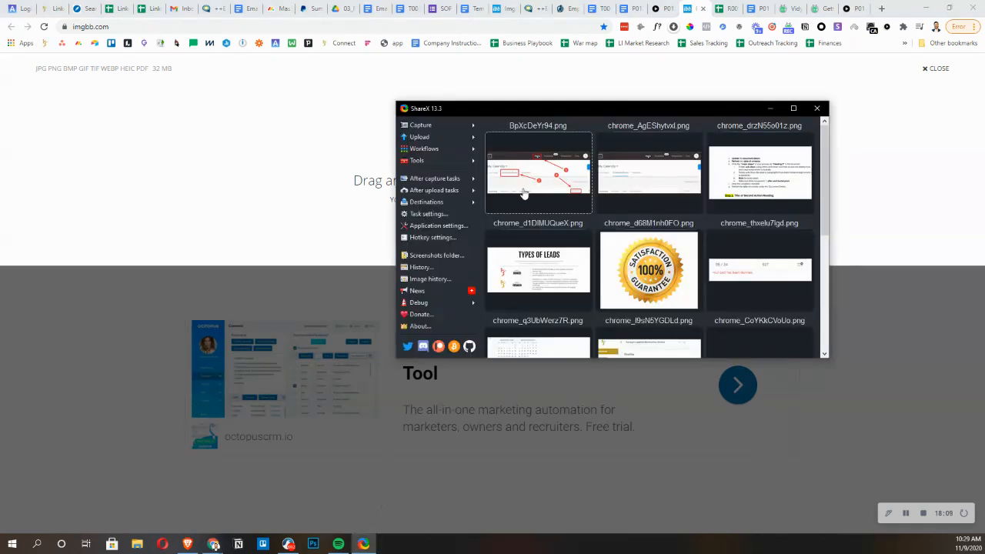
pyautogui.moveTo(369, 159); pyautogui.dragTo(368, 160)
pyautogui.click(494, 313)
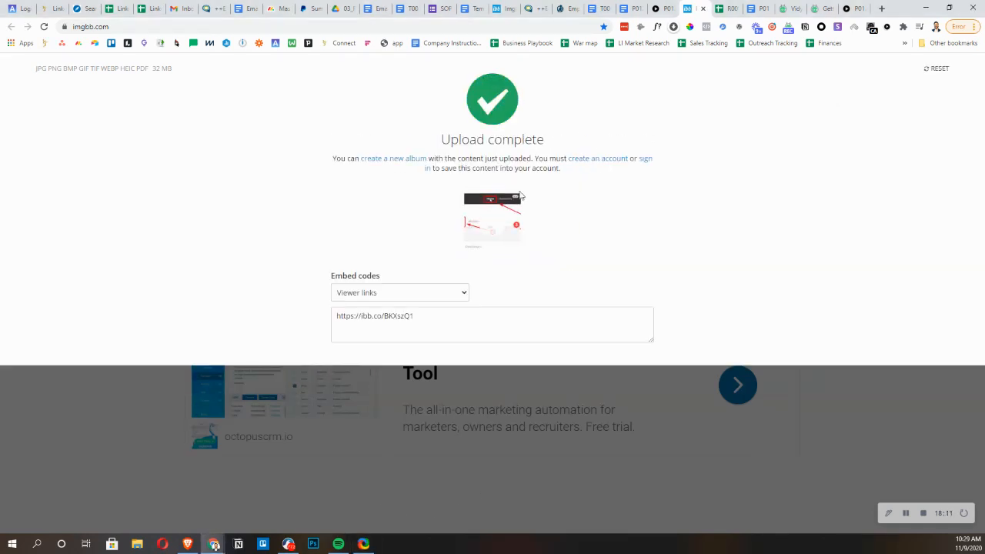
pyautogui.click(633, 312)
# View the P012 training video in full screen for screenshots and return to the normal page view
pyautogui.click(849, 8)
pyautogui.click(644, 324)
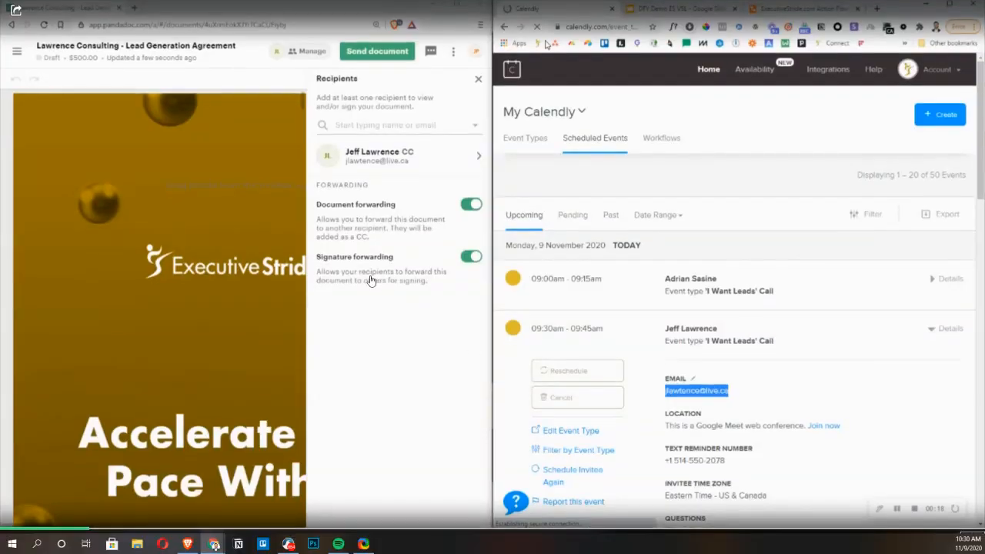
pyautogui.press('Escape')
# Delete the five newest captures from disk in ShareX, from chrome_sFttpKWQ1m.png through chrome_AgEShytvxl.png, and minimize ShareX
pyautogui.click(363, 544)
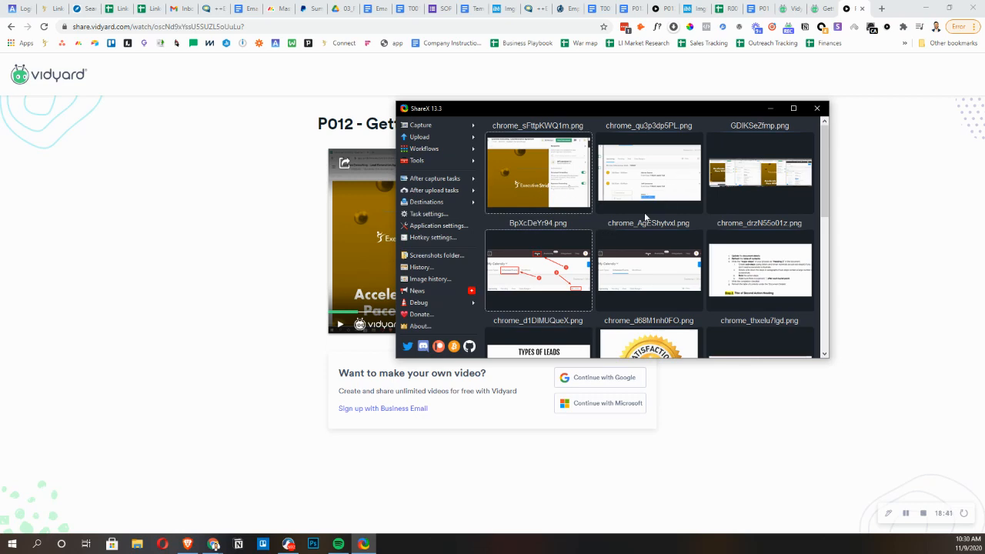
pyautogui.click(520, 169)
pyautogui.click(603, 197)
pyautogui.rightClick(708, 254)
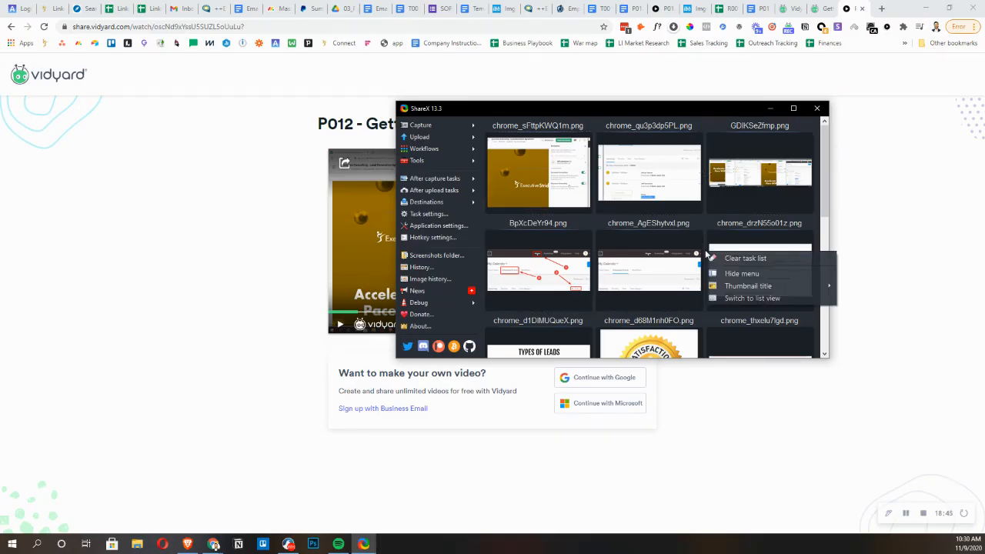
pyautogui.click(616, 217)
pyautogui.click(552, 174)
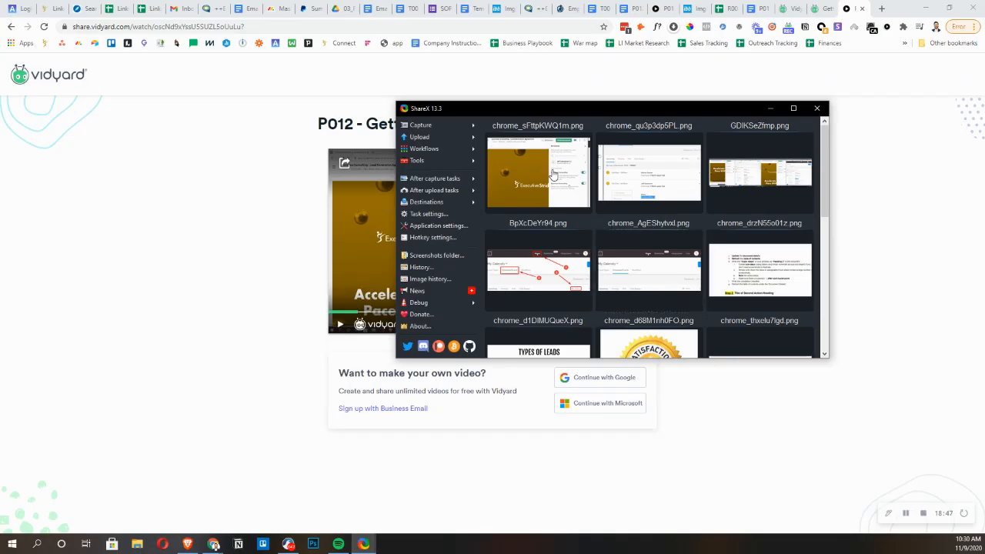
pyautogui.rightClick(579, 171)
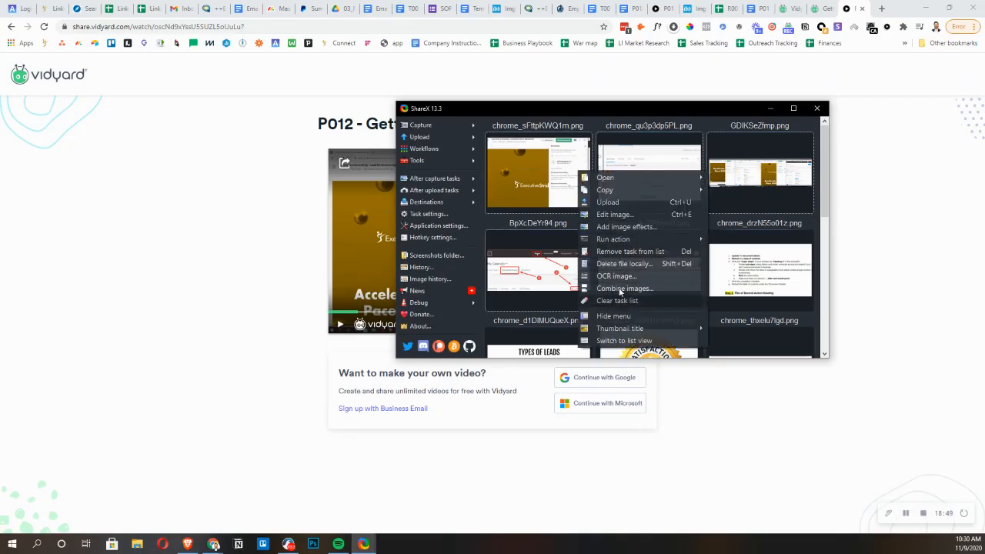
pyautogui.click(624, 264)
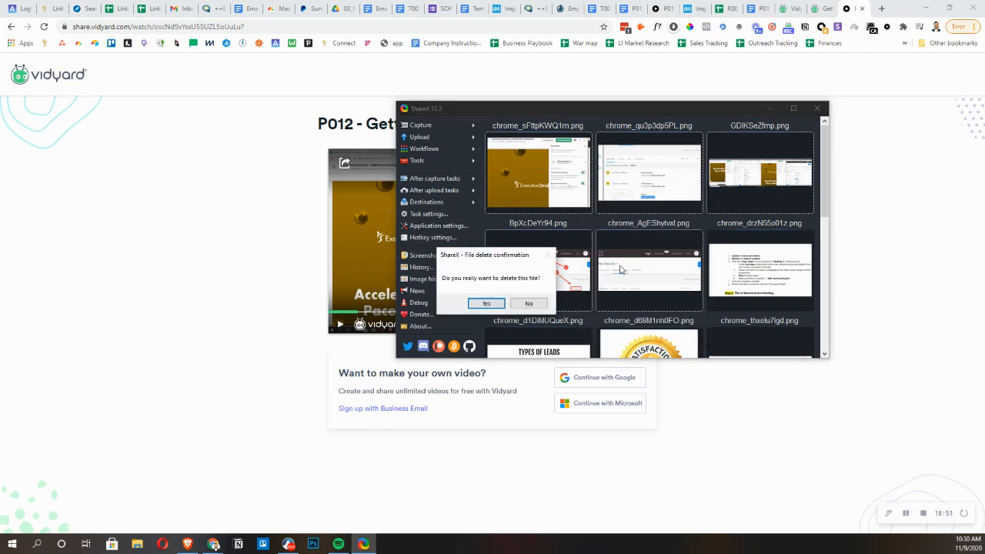
pyautogui.click(486, 306)
pyautogui.scroll(-3, 739, 149)
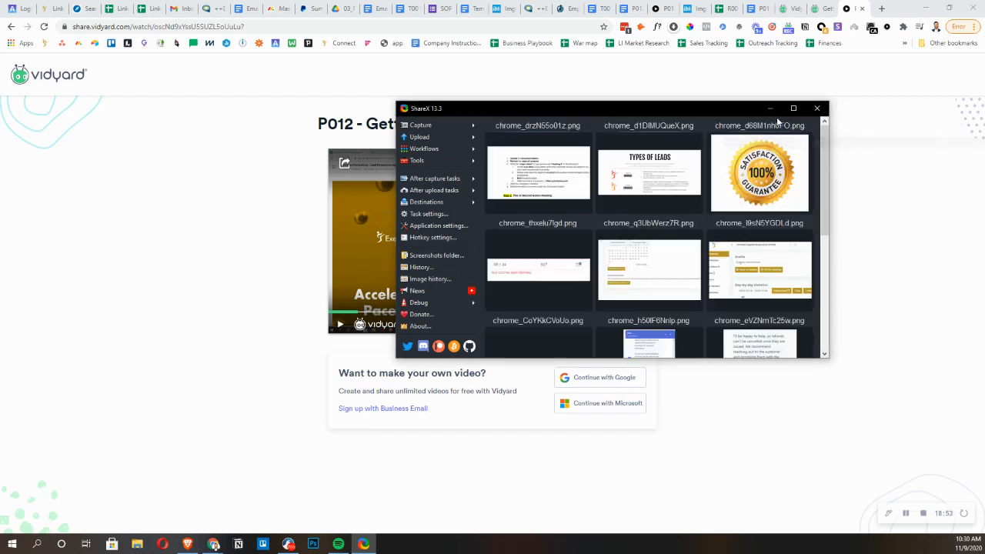
pyautogui.click(771, 108)
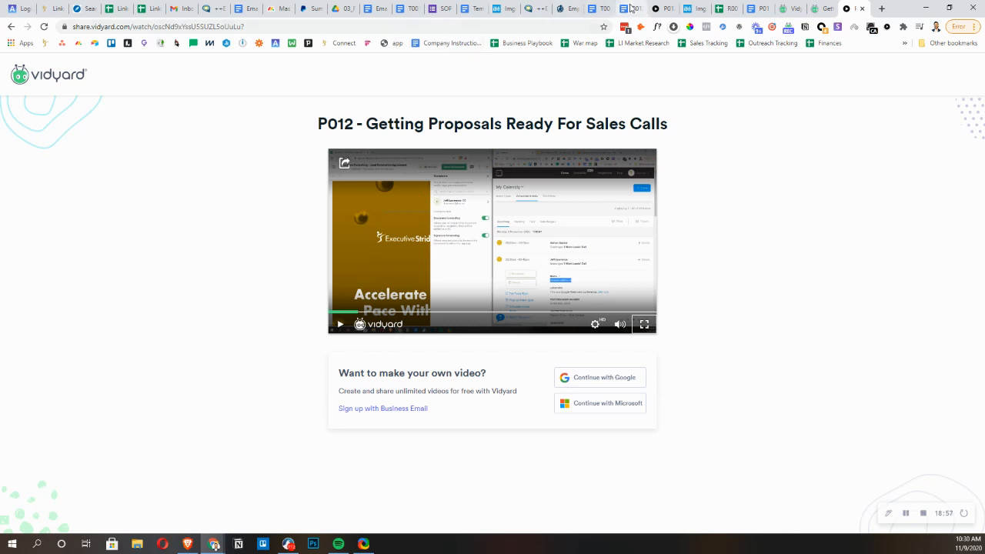
# Look over the menu options of the P012 document and the T001 - Procedure Template, returning to P012
pyautogui.click(627, 8)
pyautogui.click(48, 75)
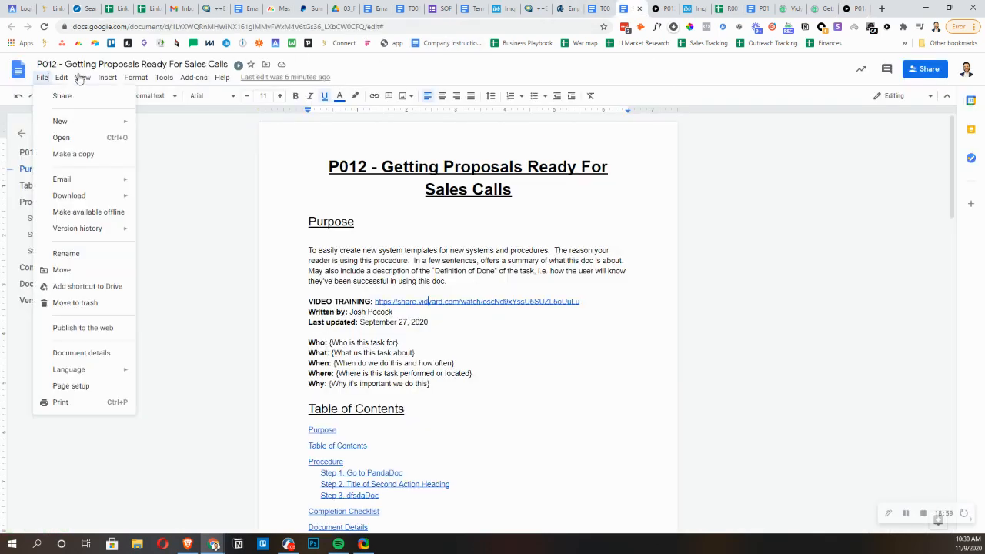
pyautogui.moveTo(51, 74)
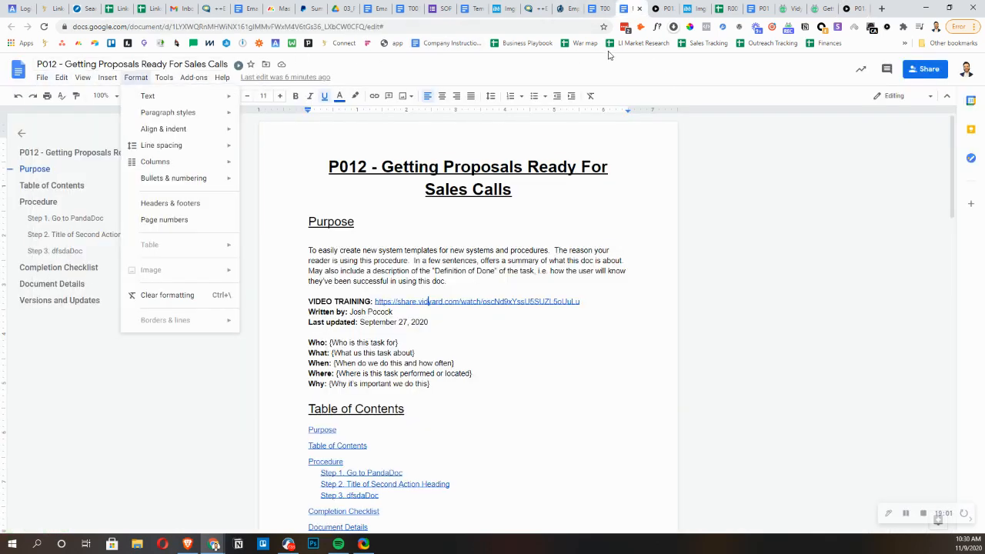
pyautogui.click(600, 9)
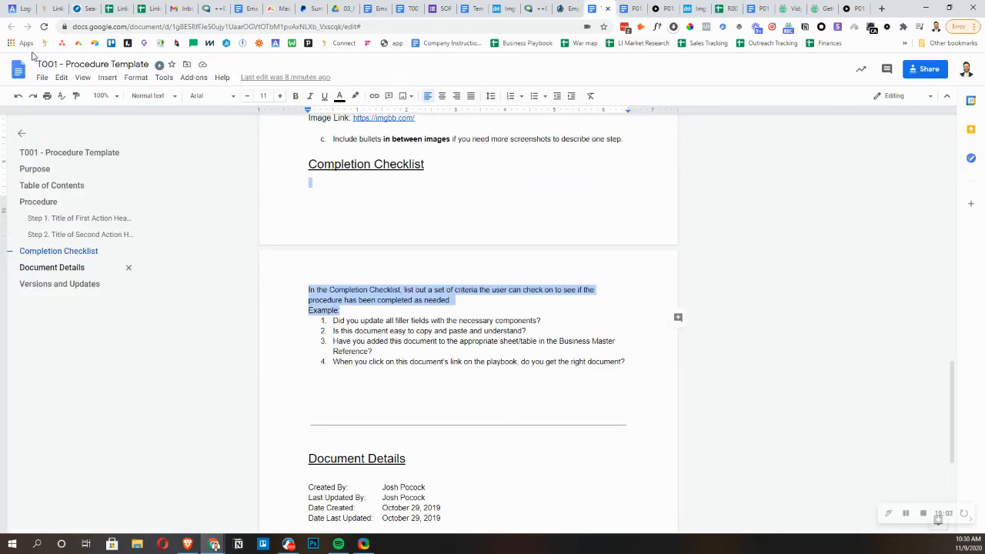
pyautogui.click(41, 77)
pyautogui.hotkey('ctrl', 'Tab')
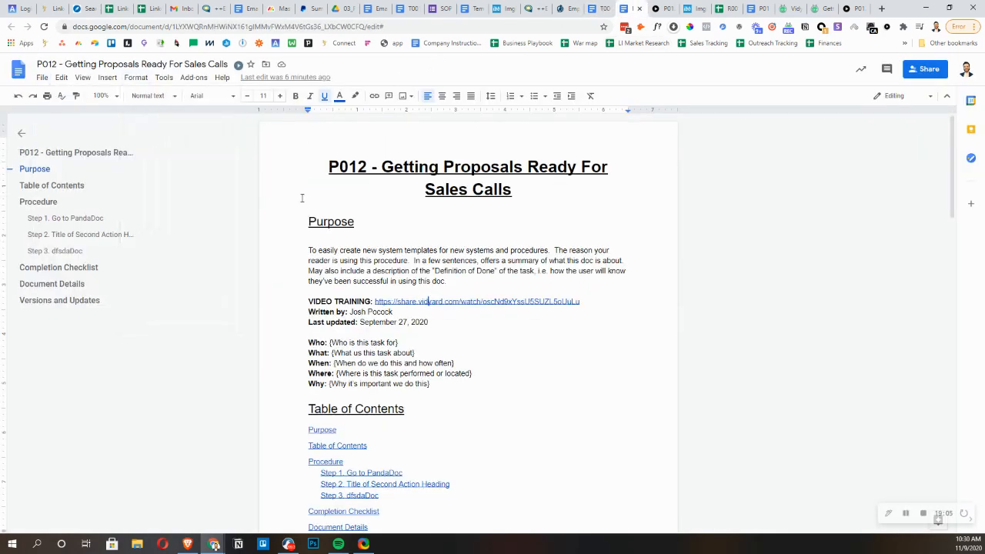
# Review the P012 document's title, file name, purpose text, video training link and the Who/What/When fields
pyautogui.moveTo(345, 162); pyautogui.dragTo(554, 191)
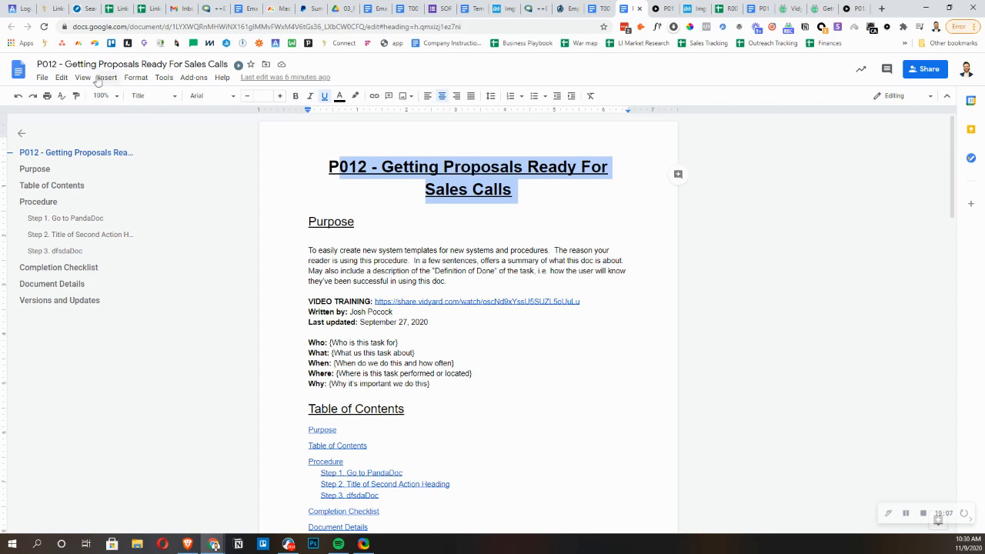
pyautogui.moveTo(84, 64); pyautogui.dragTo(164, 64)
pyautogui.click(323, 221)
pyautogui.moveTo(332, 260); pyautogui.dragTo(455, 262)
pyautogui.scroll(-2, 366, 300)
pyautogui.moveTo(373, 245); pyautogui.dragTo(430, 255)
pyautogui.click(409, 236)
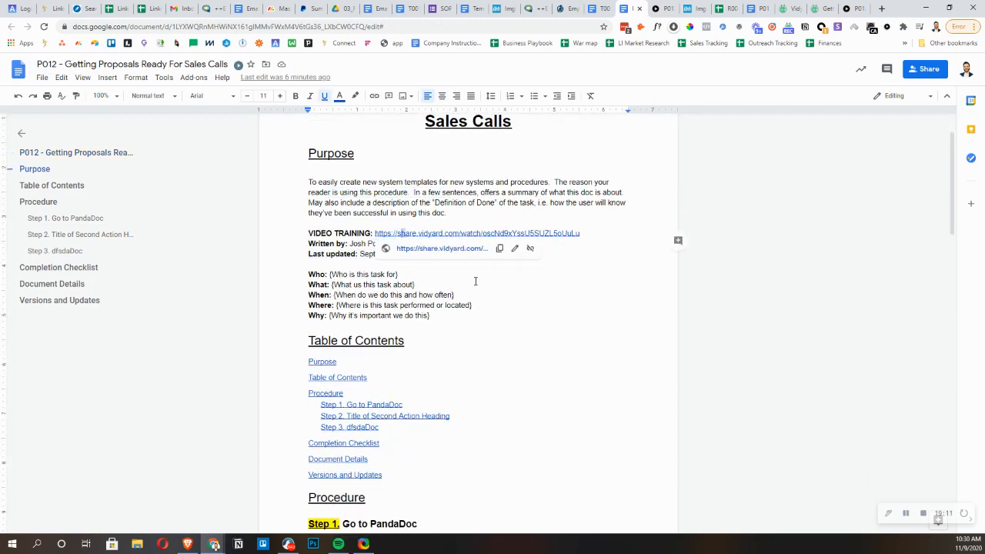
pyautogui.moveTo(398, 285); pyautogui.dragTo(454, 296)
# Refresh the table of contents in the P012 document
pyautogui.scroll(-1, 356, 293)
pyautogui.scroll(-3, 356, 292)
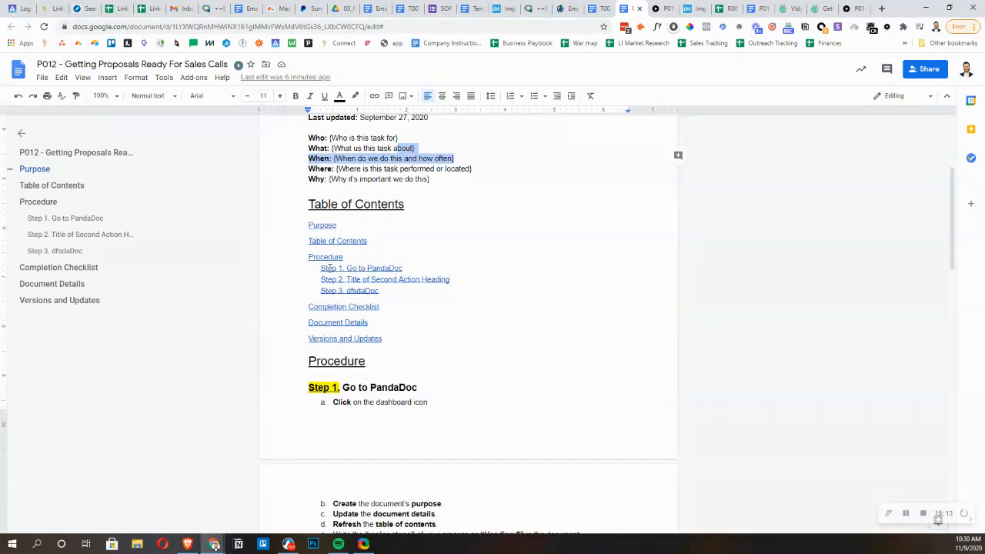
pyautogui.click(329, 269)
pyautogui.click(300, 223)
# Examine the bold action word "Click" in sub-step a of Step 1 under Procedure
pyautogui.scroll(-4, 301, 215)
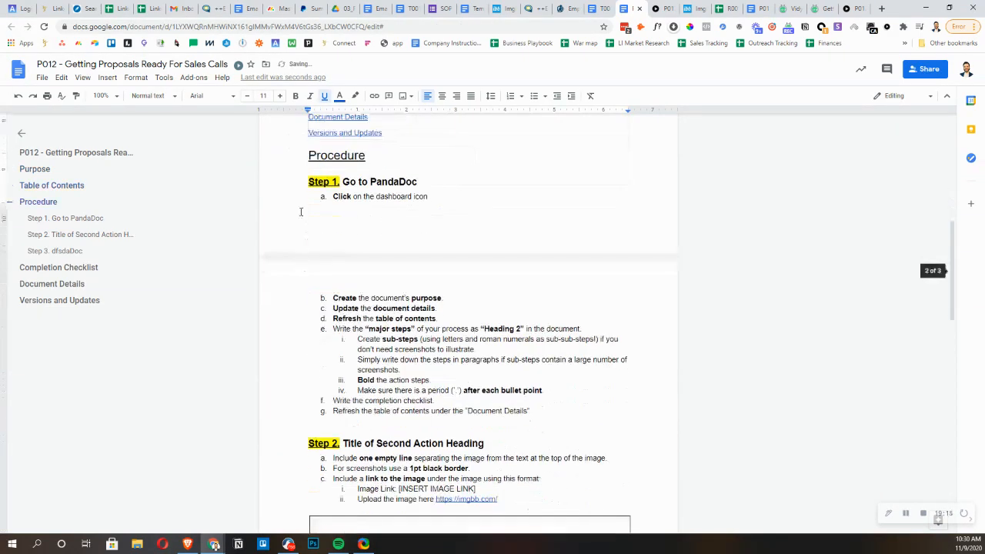
pyautogui.doubleClick(342, 196)
pyautogui.press('Right')
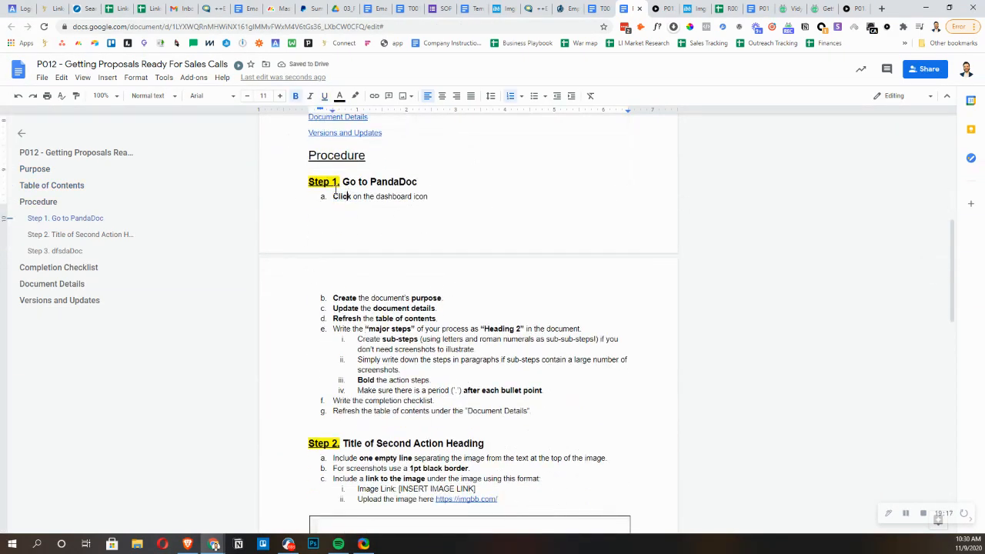
# Review the Step 1 instructions on writing major steps as Heading 2, creating sub-steps, bolding action steps and ending bullets with periods
pyautogui.click(326, 195)
pyautogui.press('Up')
pyautogui.scroll(-1, 368, 272)
pyautogui.click(356, 291)
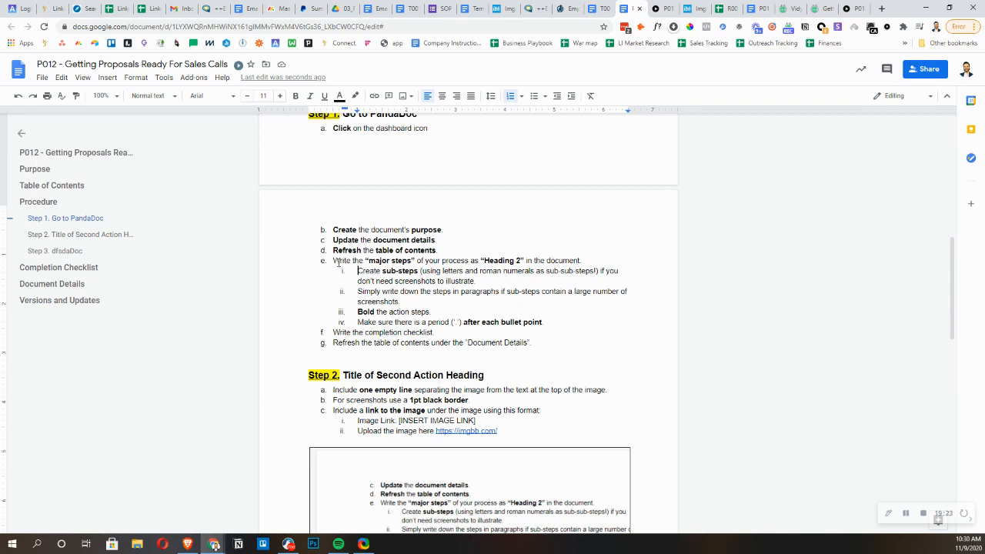
pyautogui.moveTo(339, 261); pyautogui.dragTo(586, 273)
pyautogui.click(520, 252)
pyautogui.tripleClick(582, 260)
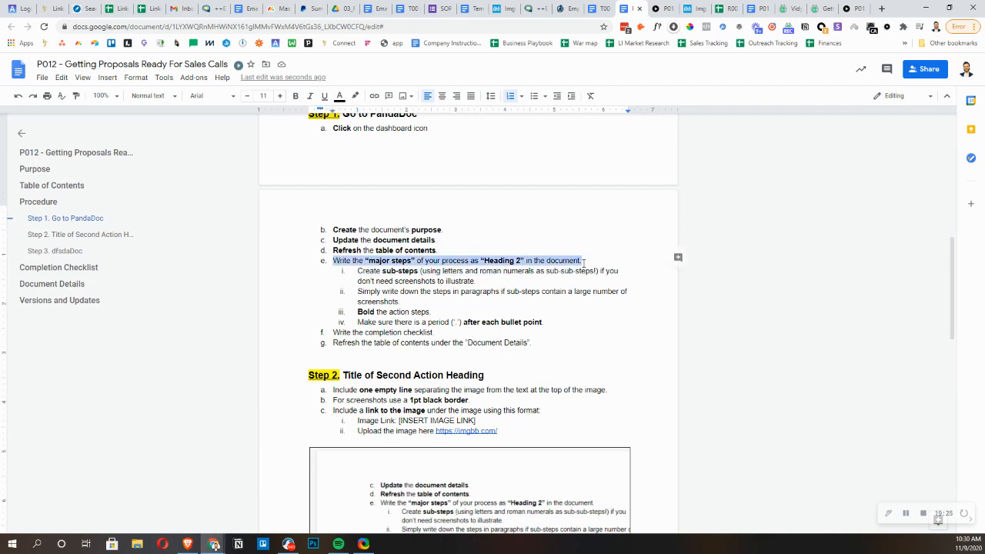
pyautogui.moveTo(333, 260); pyautogui.dragTo(579, 260)
pyautogui.moveTo(358, 270); pyautogui.dragTo(485, 282)
pyautogui.hotkey('ctrl', 'z')
pyautogui.moveTo(358, 291); pyautogui.dragTo(417, 316)
pyautogui.click(417, 313)
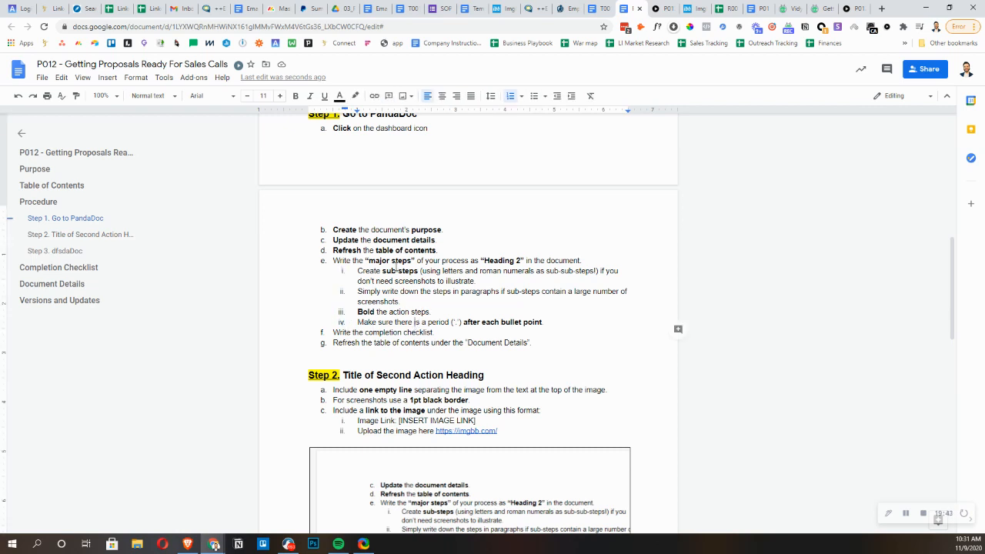
# Examine the Step 2 screenshot, its border weight options and the image link beneath it
pyautogui.scroll(-5, 400, 308)
pyautogui.scroll(1, 424, 215)
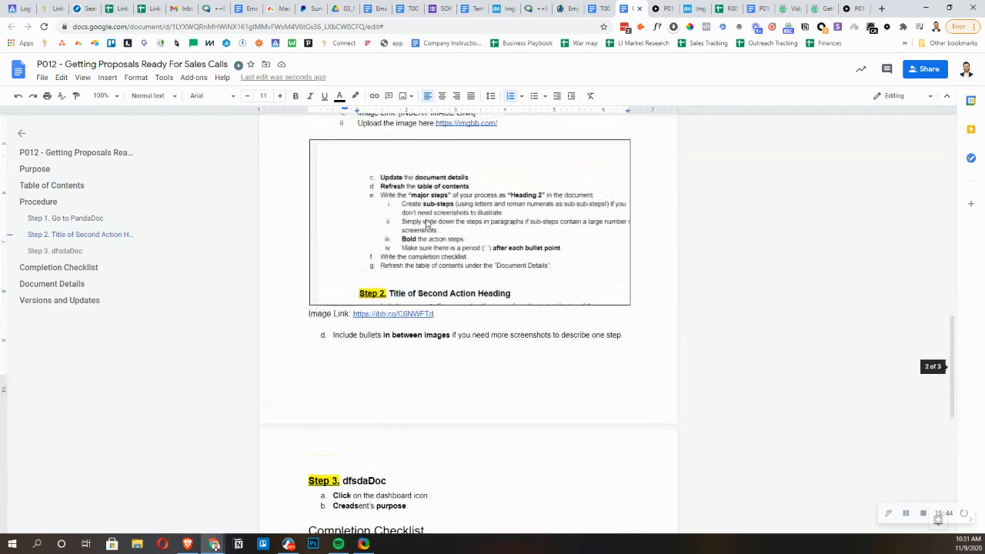
pyautogui.click(412, 184)
pyautogui.click(369, 96)
pyautogui.click(393, 189)
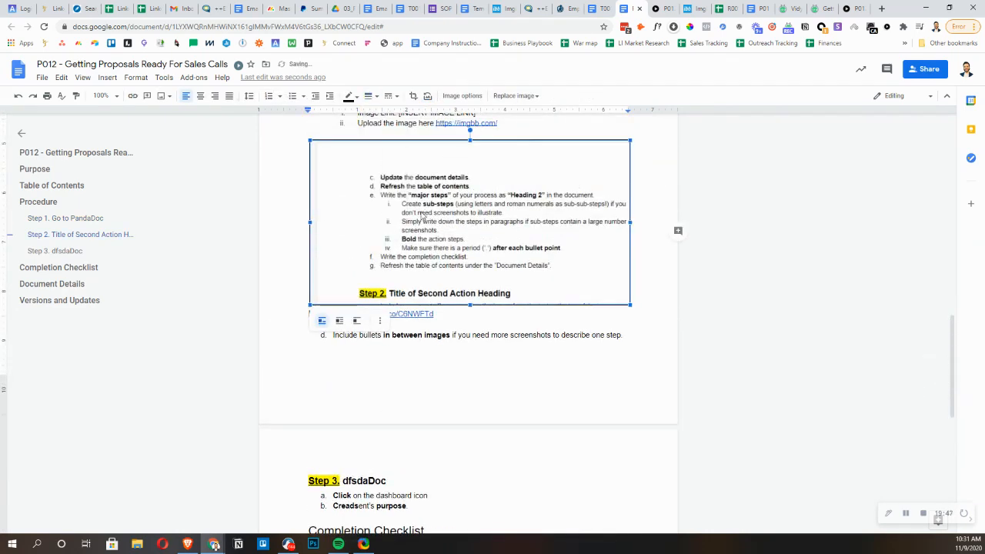
pyautogui.moveTo(354, 314); pyautogui.dragTo(309, 314)
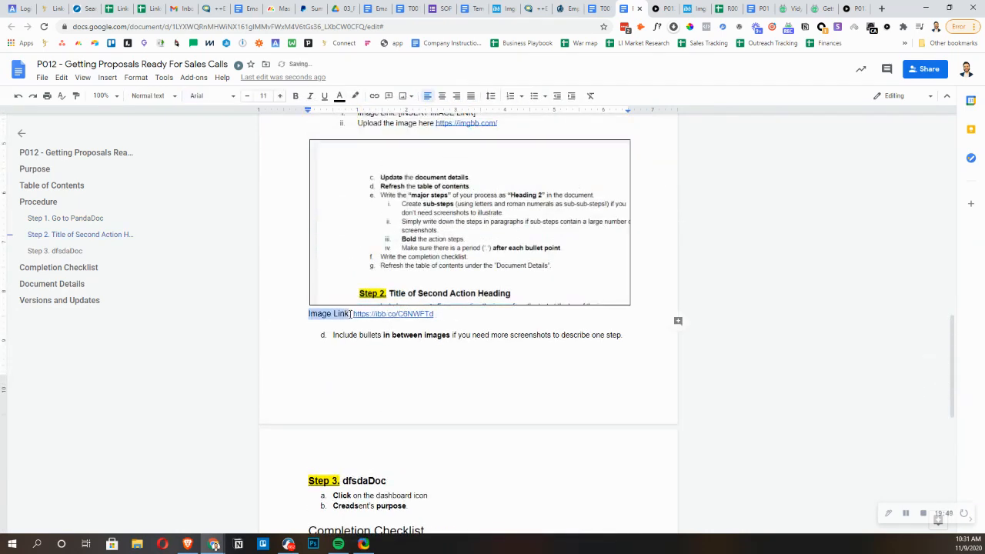
pyautogui.moveTo(373, 314); pyautogui.dragTo(434, 306)
pyautogui.click(425, 314)
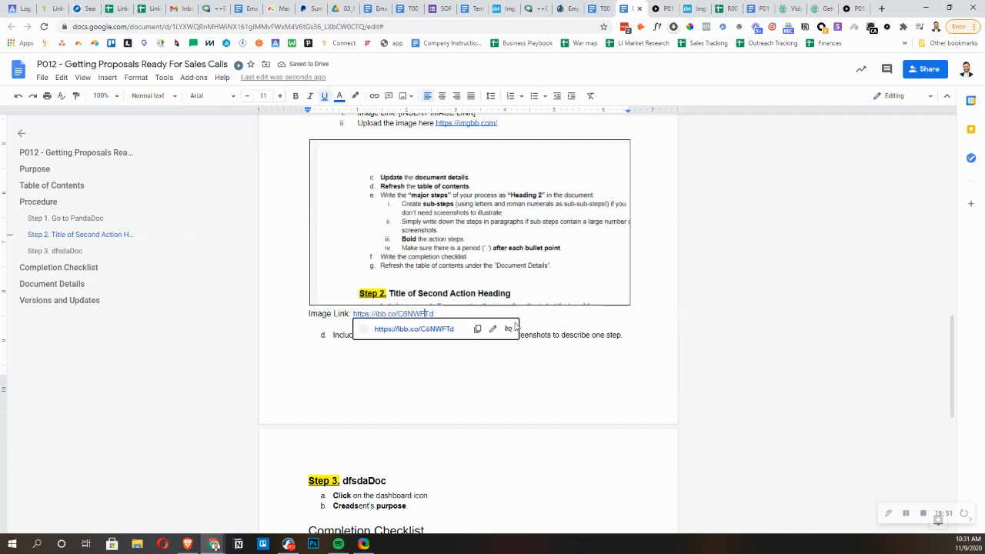
pyautogui.click(539, 284)
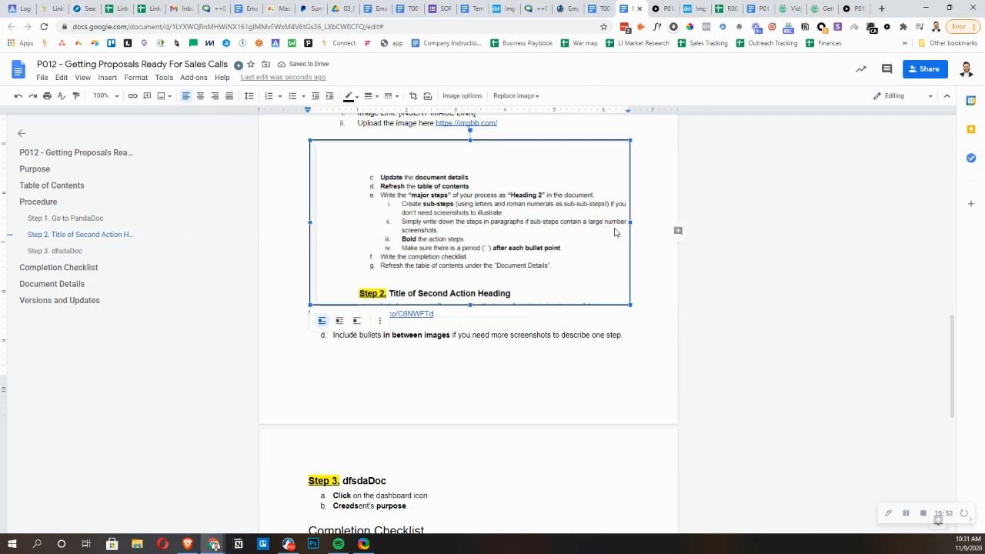
pyautogui.click(459, 321)
# Review Step 3, the Completion Checklist, Document Details, and Versions and Updates sections of the P012 document
pyautogui.scroll(-2, 391, 354)
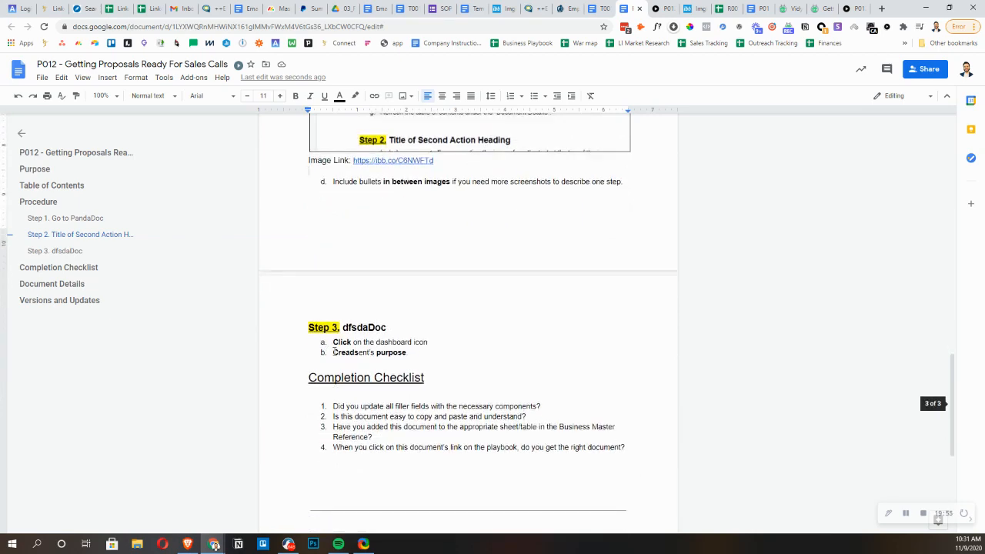
pyautogui.scroll(-3, 333, 352)
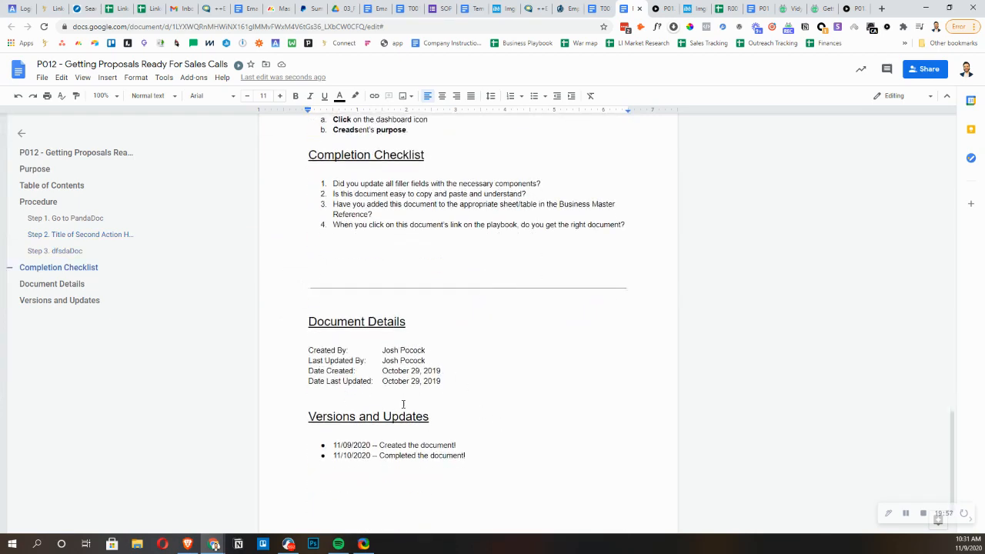
pyautogui.scroll(-1, 403, 404)
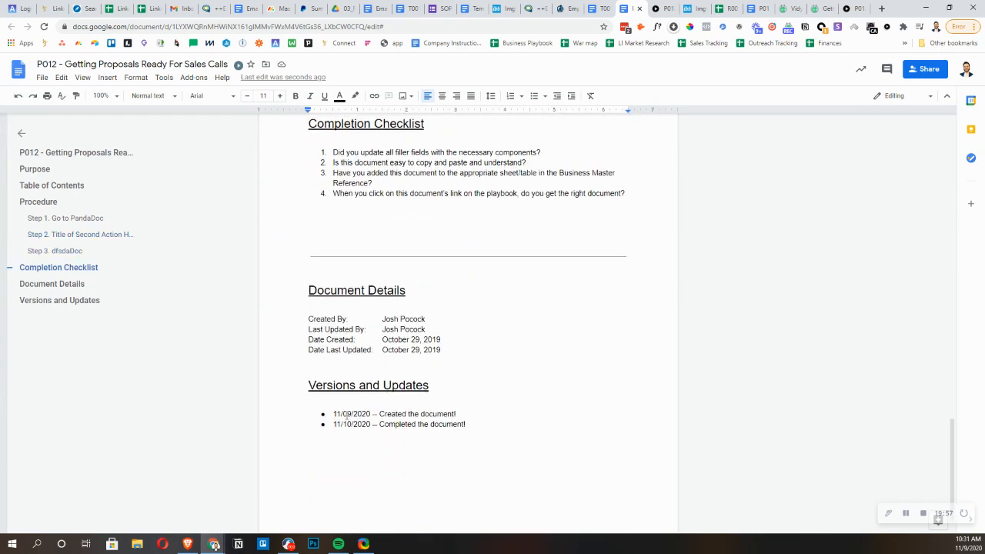
pyautogui.click(604, 7)
pyautogui.click(628, 9)
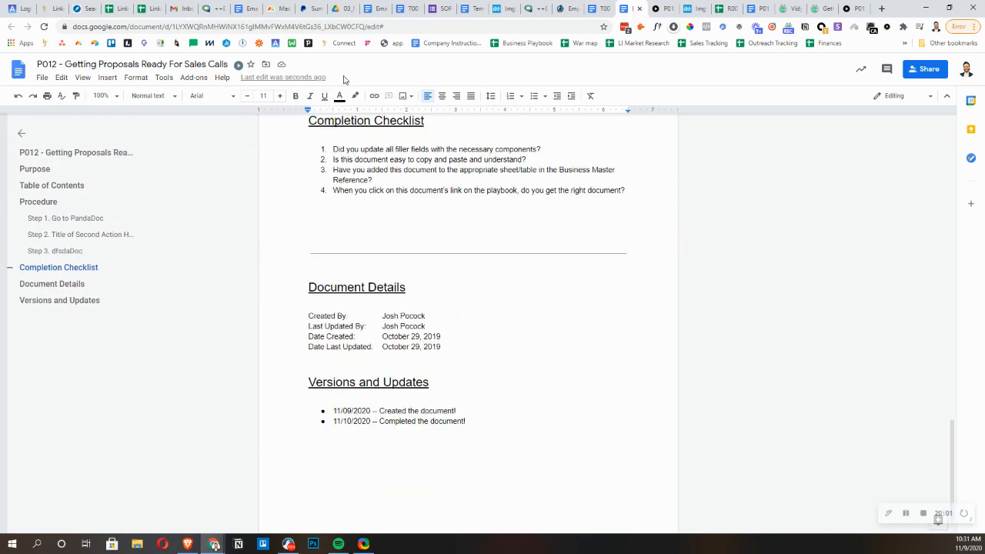
# Change the P012 document's link sharing to Utopian Marketing and check the available access roles
pyautogui.click(928, 71)
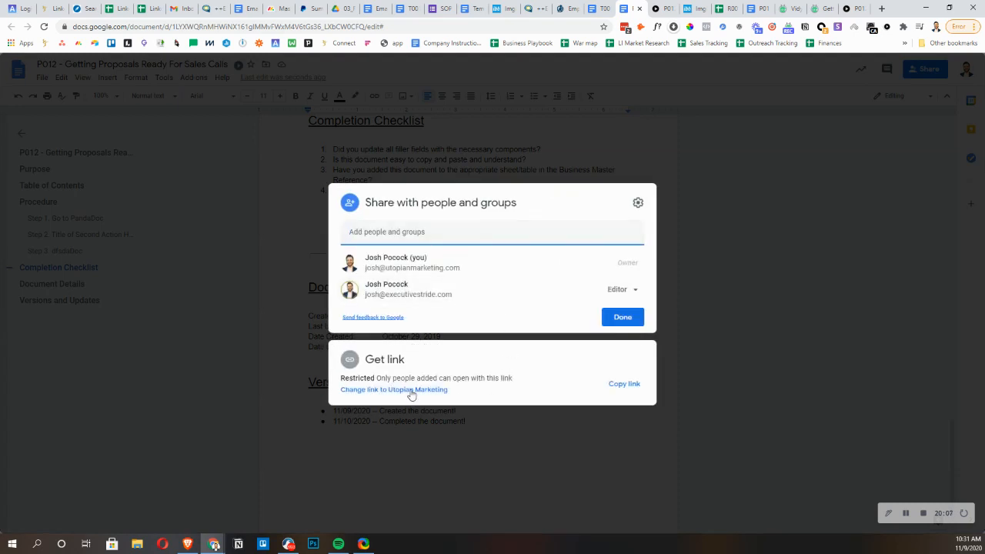
pyautogui.click(412, 391)
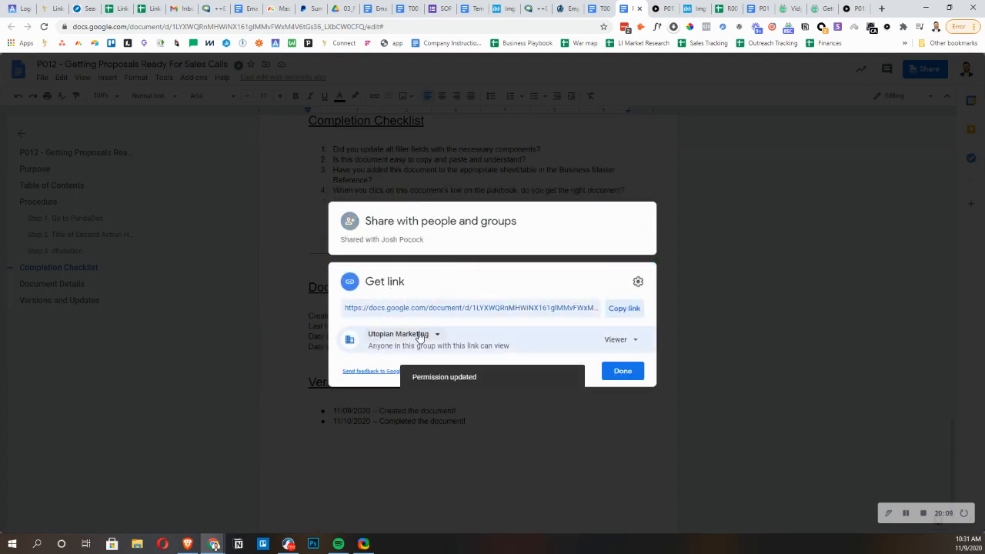
pyautogui.click(419, 335)
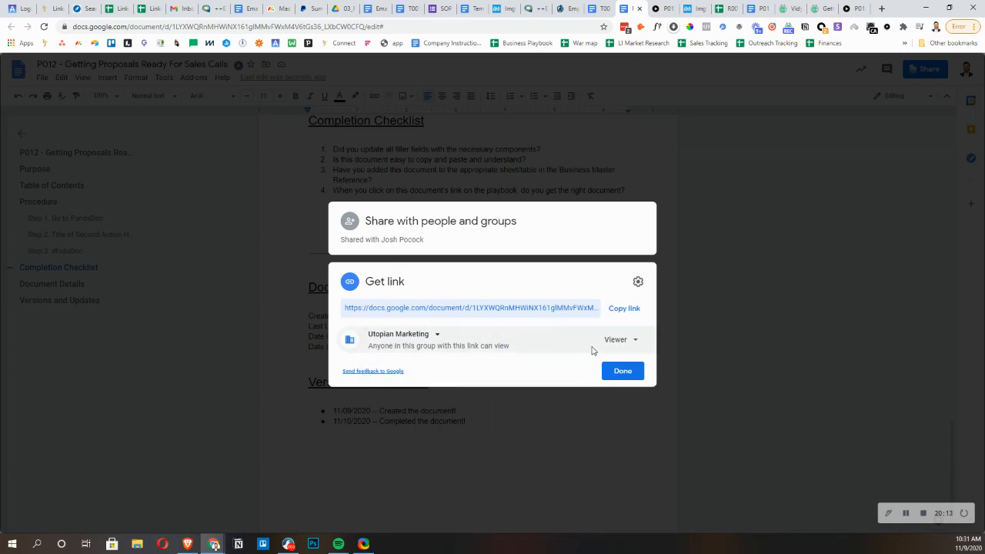
pyautogui.click(616, 341)
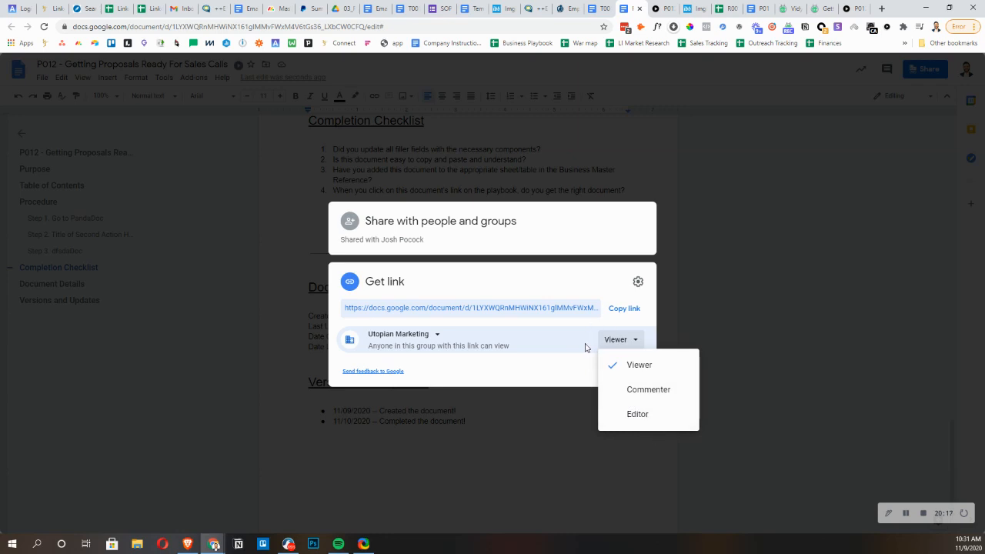
pyautogui.click(580, 276)
# Set the document's link access to Anyone with the link and copy the share link
pyautogui.click(412, 343)
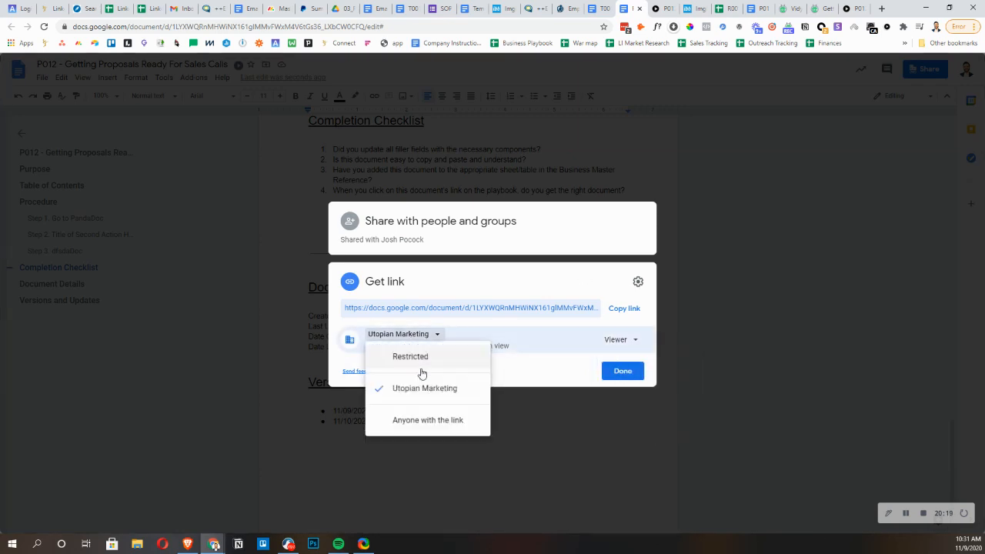
pyautogui.click(429, 424)
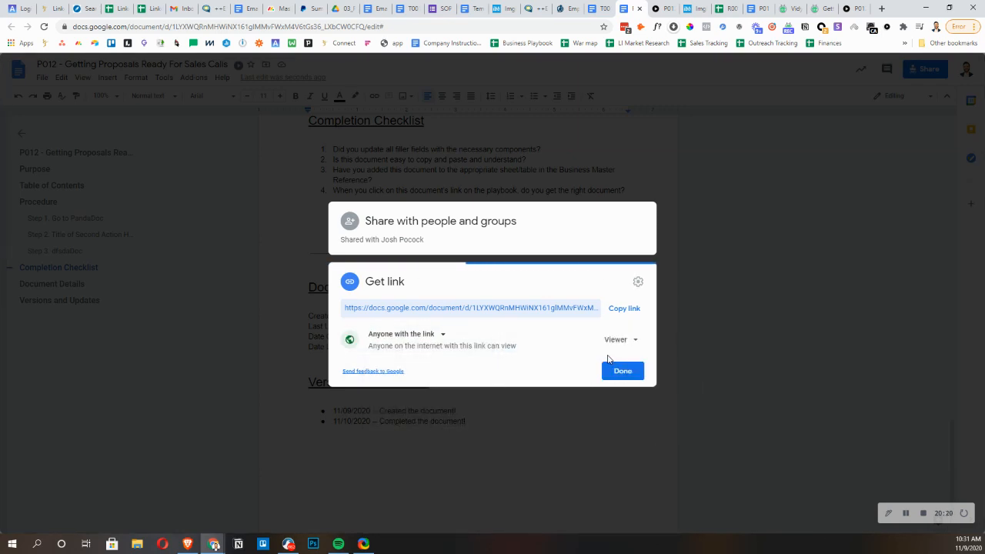
pyautogui.click(629, 311)
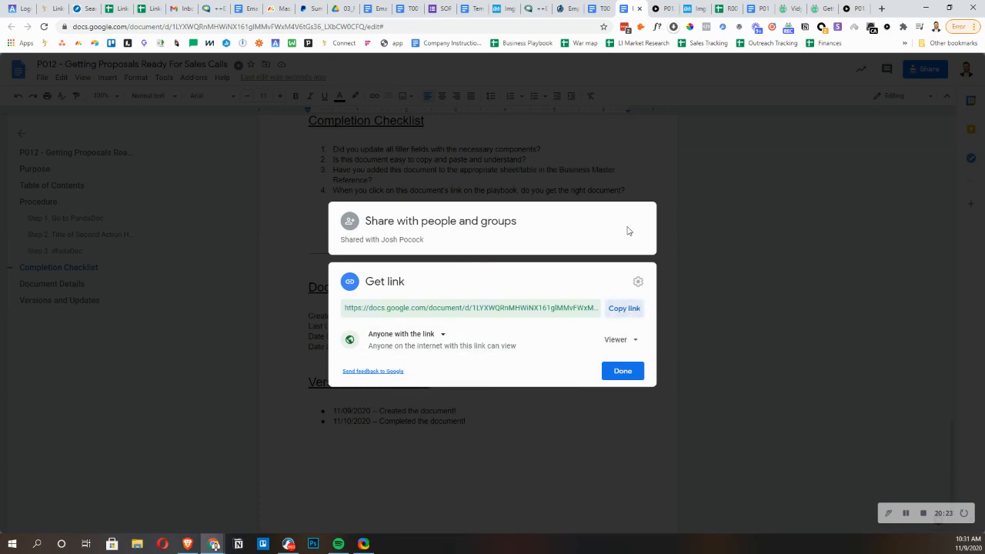
pyautogui.click(623, 371)
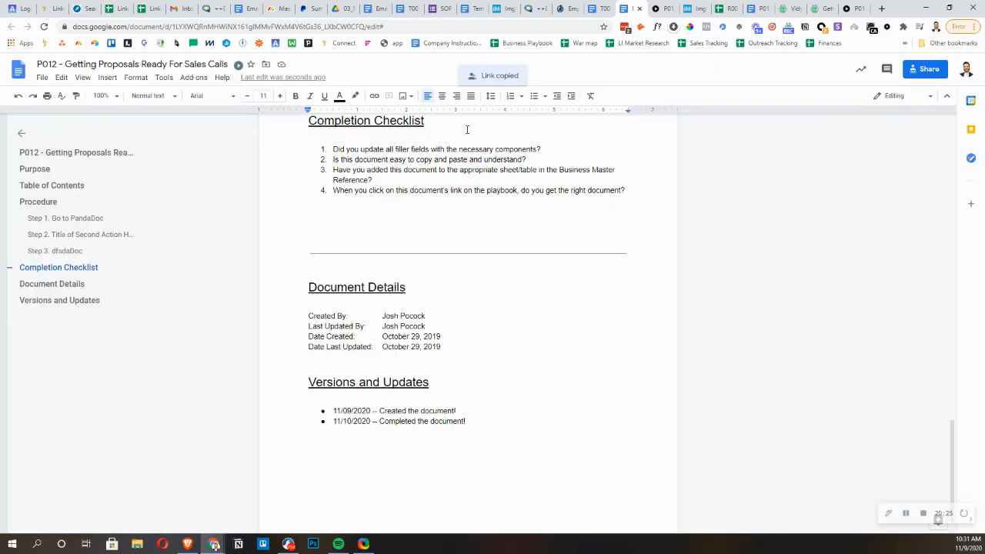
# Look through the whole P012 document once more, from the closing sections to the title and Purpose
pyautogui.scroll(5, 490, 176)
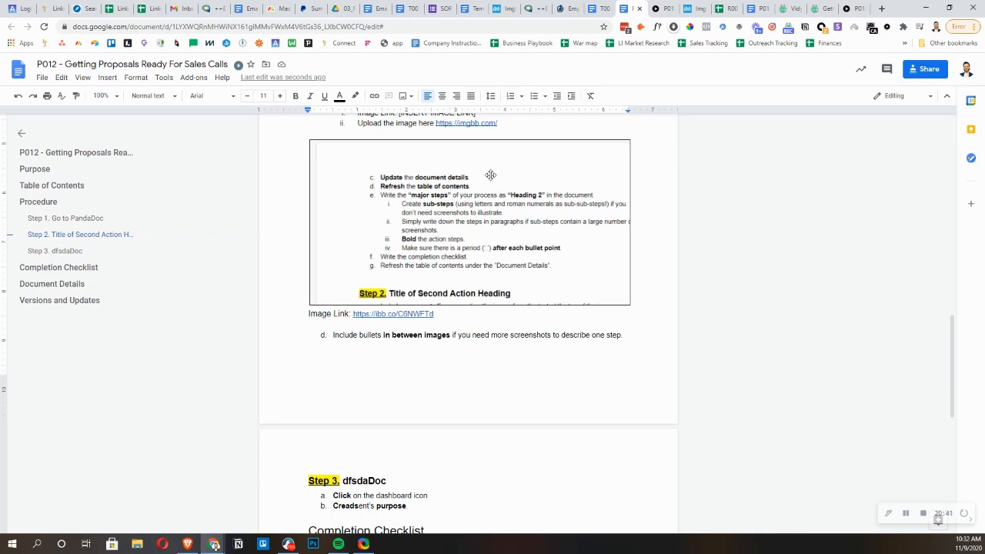
pyautogui.scroll(3, 491, 162)
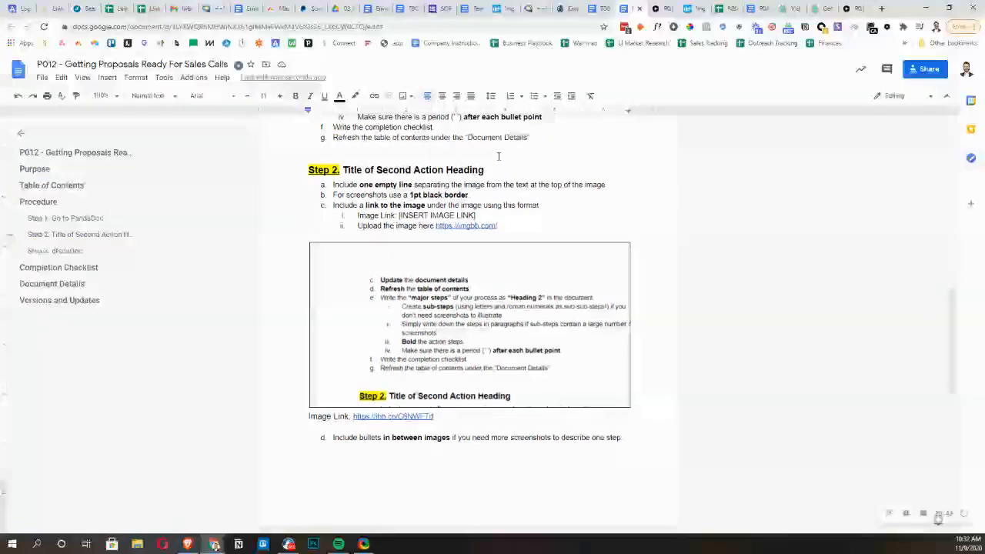
pyautogui.scroll(10, 486, 151)
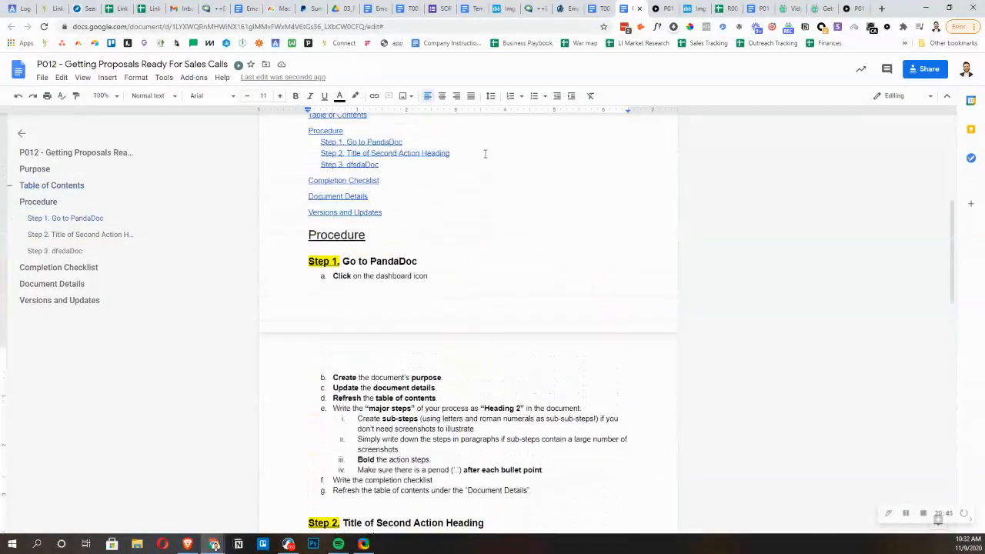
pyautogui.scroll(1, 485, 152)
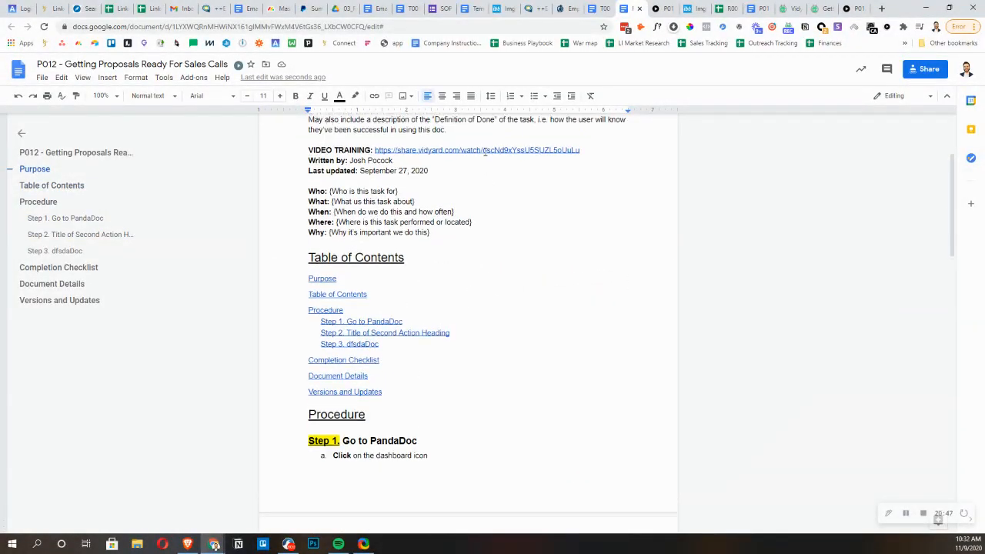
pyautogui.scroll(3, 513, 123)
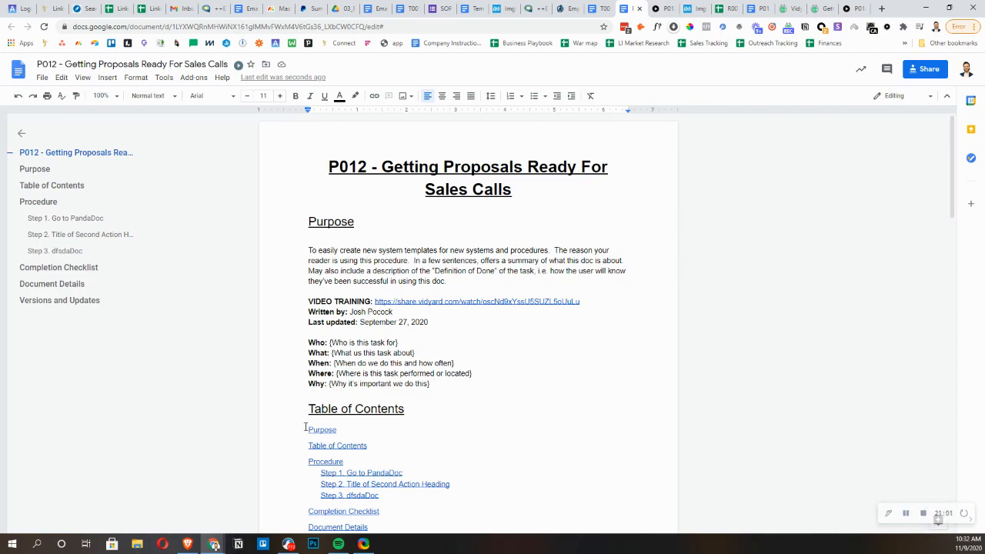
pyautogui.scroll(-20, 346, 378)
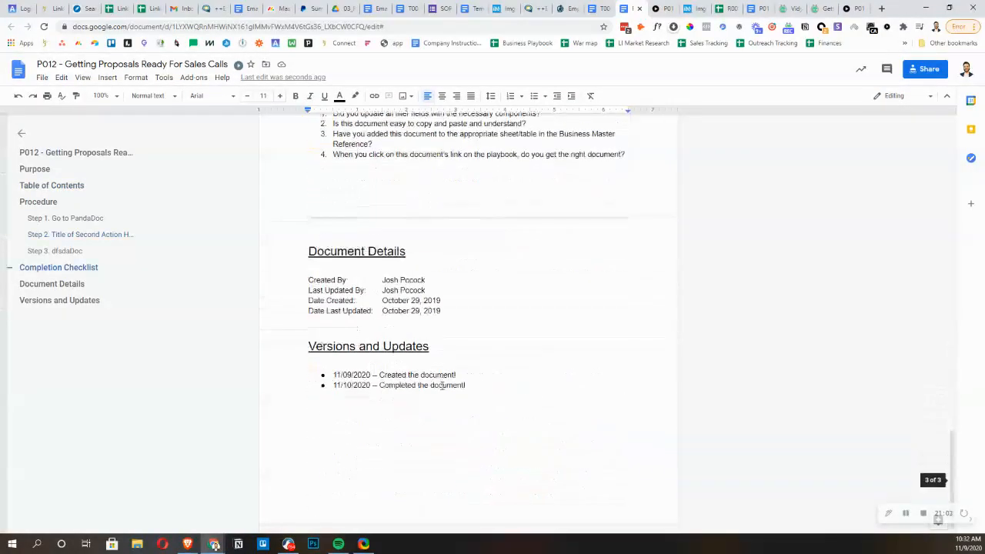
pyautogui.scroll(20, 442, 384)
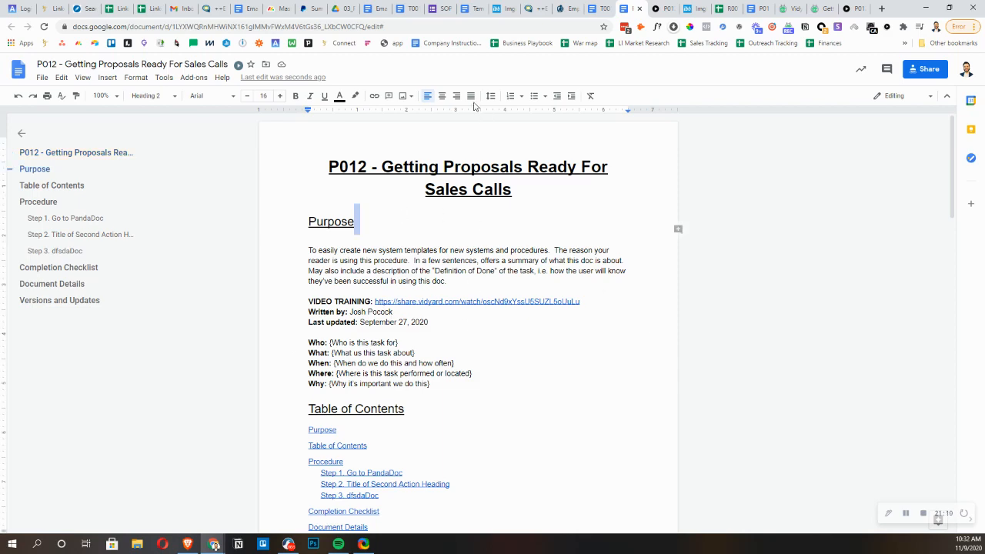
# Switch to the R001 - Business Playbook Master Reference spreadsheet and look over its list of procedures
pyautogui.click(723, 8)
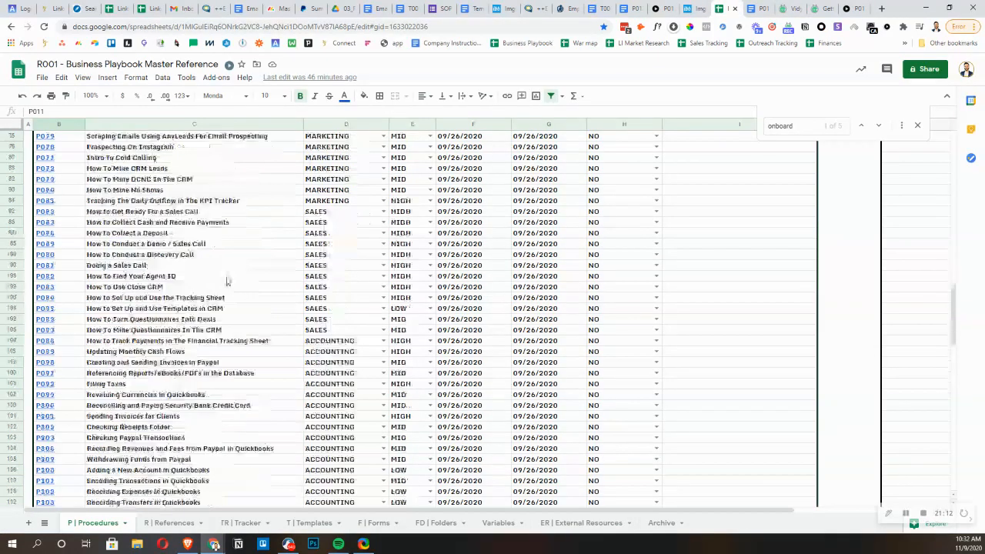
pyautogui.scroll(-5, 231, 282)
pyautogui.scroll(10, 252, 282)
pyautogui.scroll(4, 251, 282)
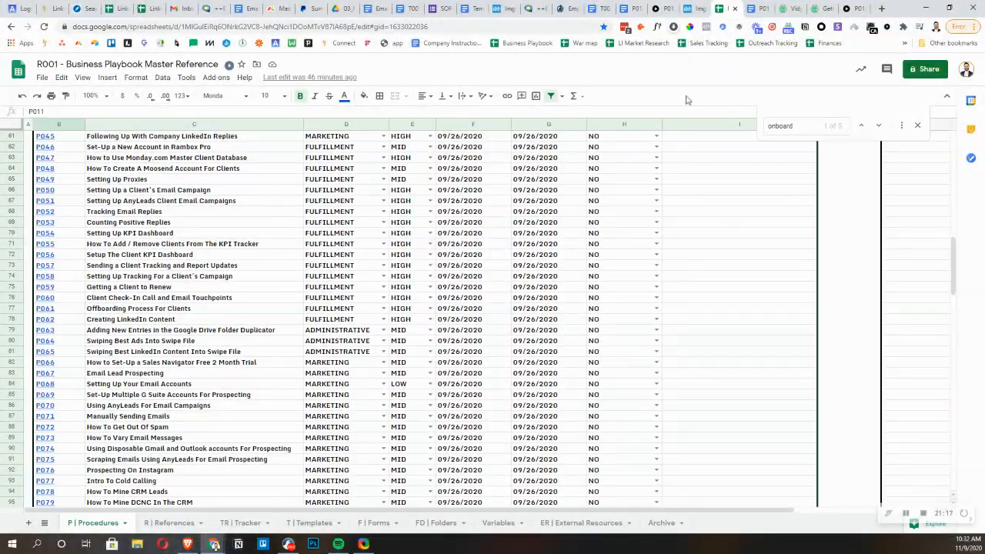
pyautogui.scroll(15, 604, 264)
# Revisit the imgbb upload page, the P012 document and the Vidyard share dialog for the P012 video
pyautogui.click(689, 9)
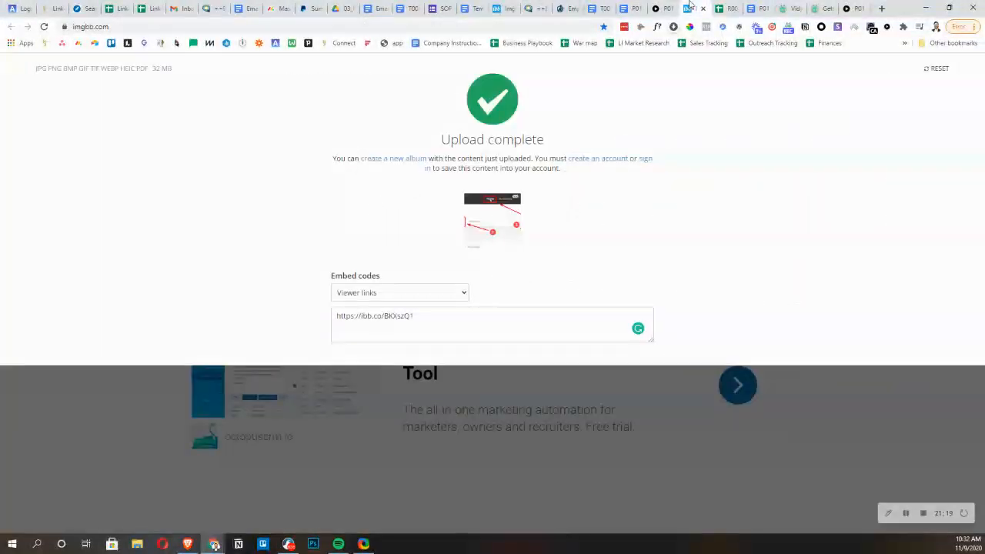
pyautogui.click(656, 9)
pyautogui.click(628, 9)
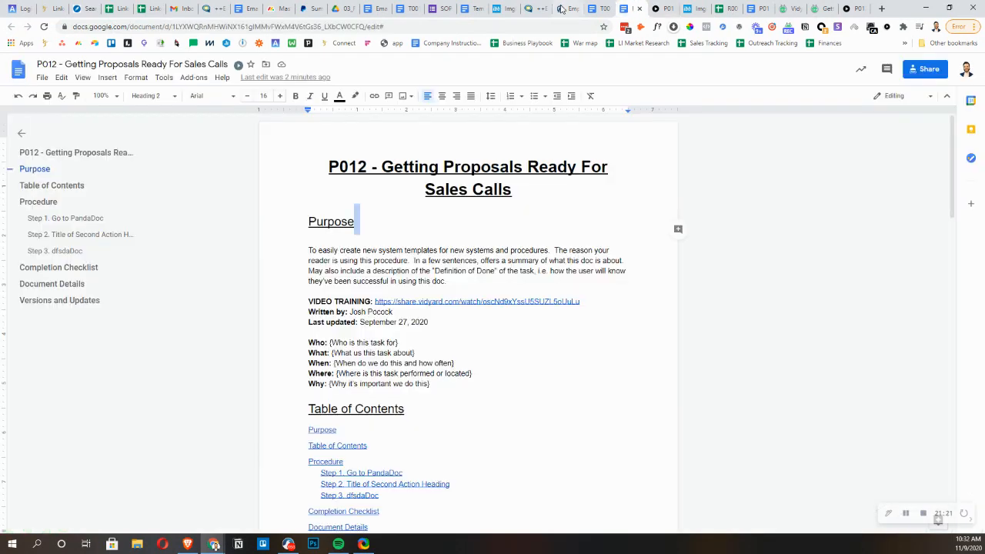
pyautogui.click(818, 9)
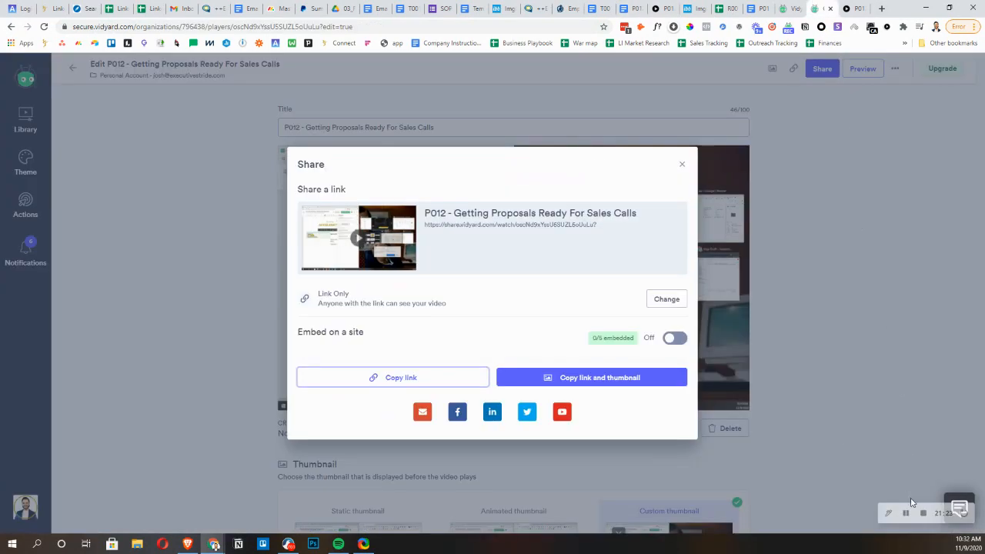